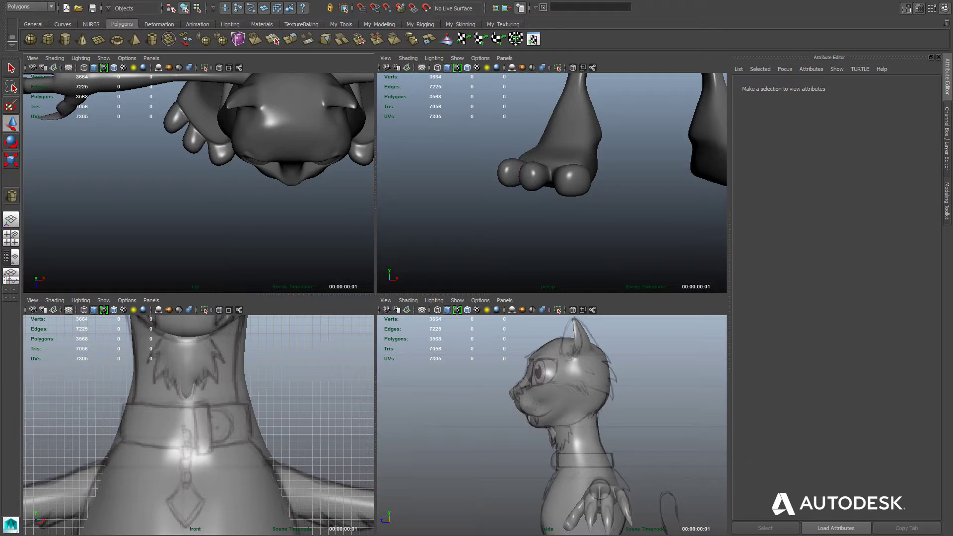
# - Draw a polygon pipe beside the character, about 9 in radius, 6.7 in height and 1.1 in thickness
pyautogui.moveTo(150, 198); pyautogui.dragTo(181, 197)
pyautogui.moveTo(459, 223)
pyautogui.mouseDown()
pyautogui.moveTo(459, 206)
pyautogui.moveTo(447, 205)
pyautogui.moveTo(457, 205)
pyautogui.mouseUp()
pyautogui.moveTo(544, 203); pyautogui.dragTo(544, 203)
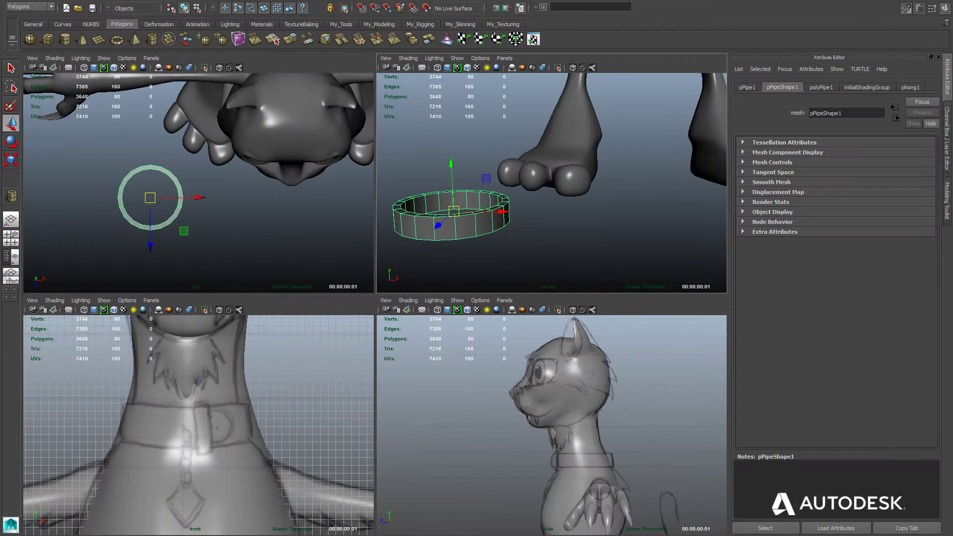
# - Move the pipe up to the sketched collar on the character's neck and snap it horizontally to the body's centre line
pyautogui.scroll(-1, 198, 183)
pyautogui.press('space')
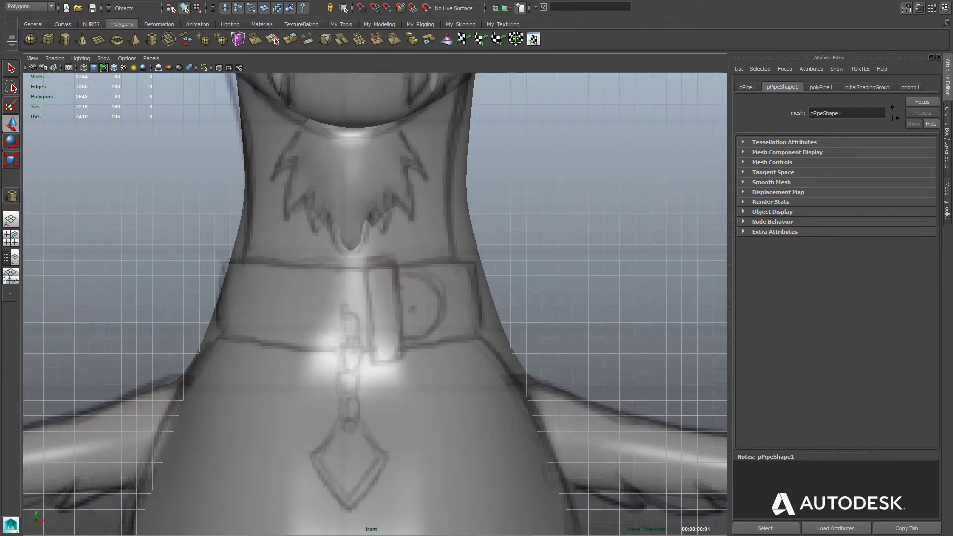
pyautogui.scroll(-10, 199, 426)
pyautogui.keyDown('alt'); pyautogui.moveTo(372, 328); pyautogui.dragTo(382, 158, button='middle'); pyautogui.keyUp('alt')
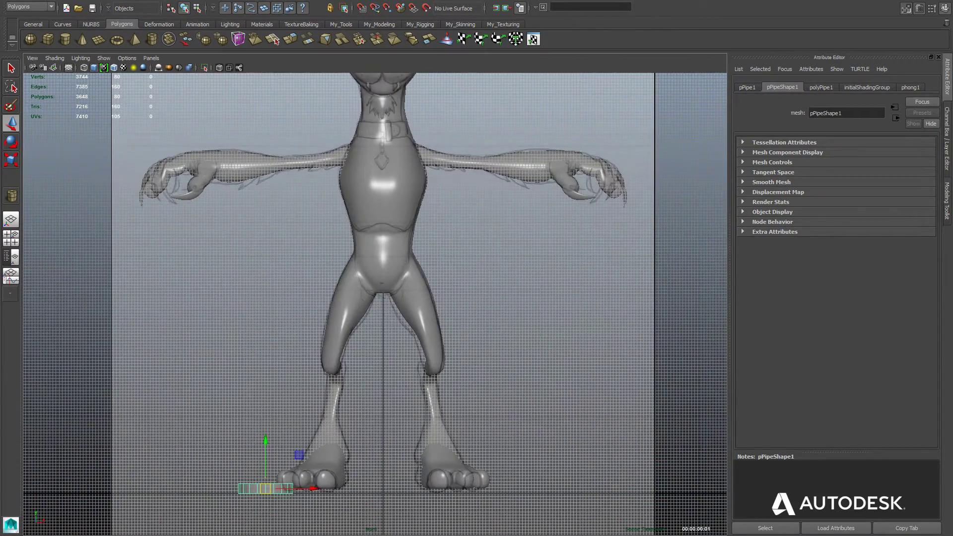
pyautogui.moveTo(265, 489); pyautogui.dragTo(388, 131)
pyautogui.keyDown('alt'); pyautogui.moveTo(387, 131); pyautogui.dragTo(353, 340, button='middle'); pyautogui.keyUp('alt')
pyautogui.scroll(8, 353, 340)
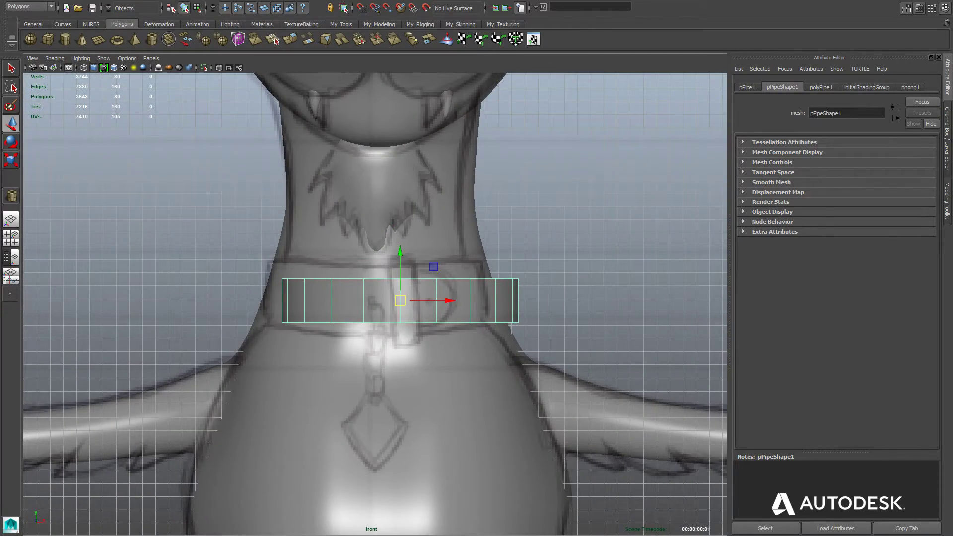
pyautogui.press('x')
pyautogui.moveTo(400, 300); pyautogui.dragTo(380, 300)
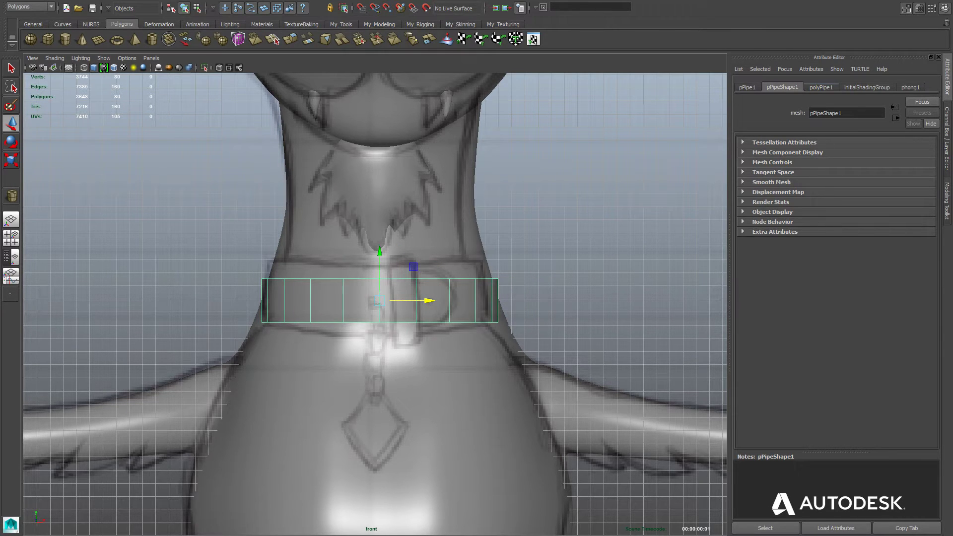
# - Enlarge the pipe's radius to about 10.57 and raise the pipe slightly to line up with the collar sketch
pyautogui.click(821, 88)
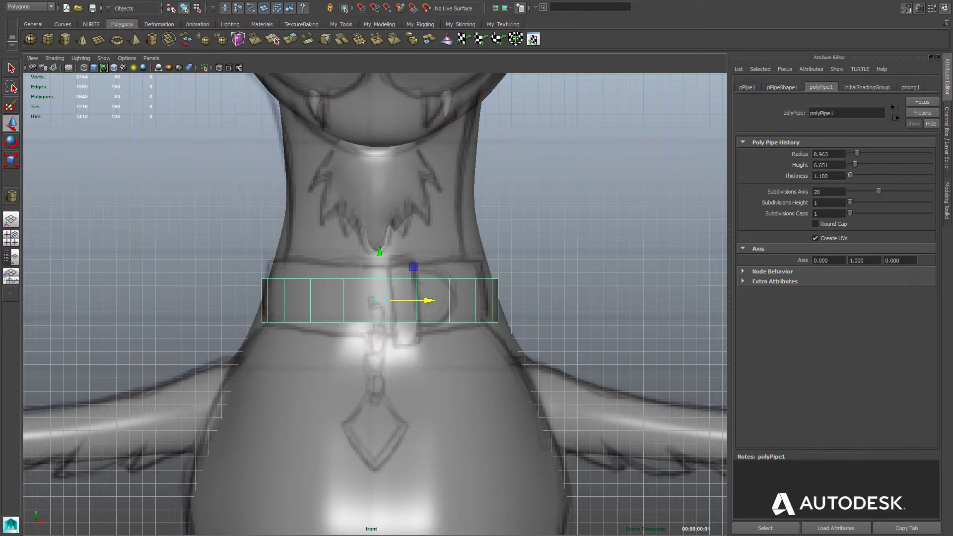
pyautogui.moveTo(856, 154); pyautogui.dragTo(858, 154)
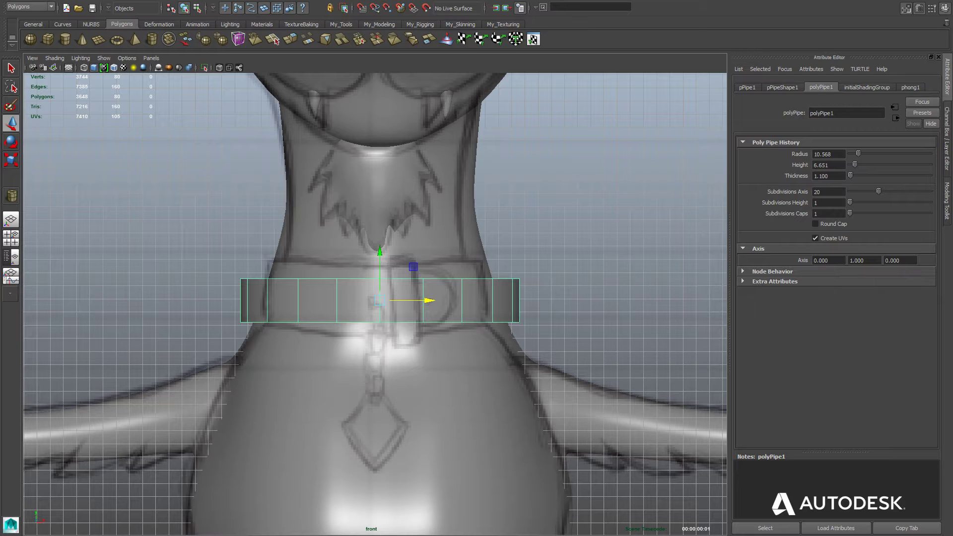
pyautogui.moveTo(380, 254); pyautogui.dragTo(379, 248)
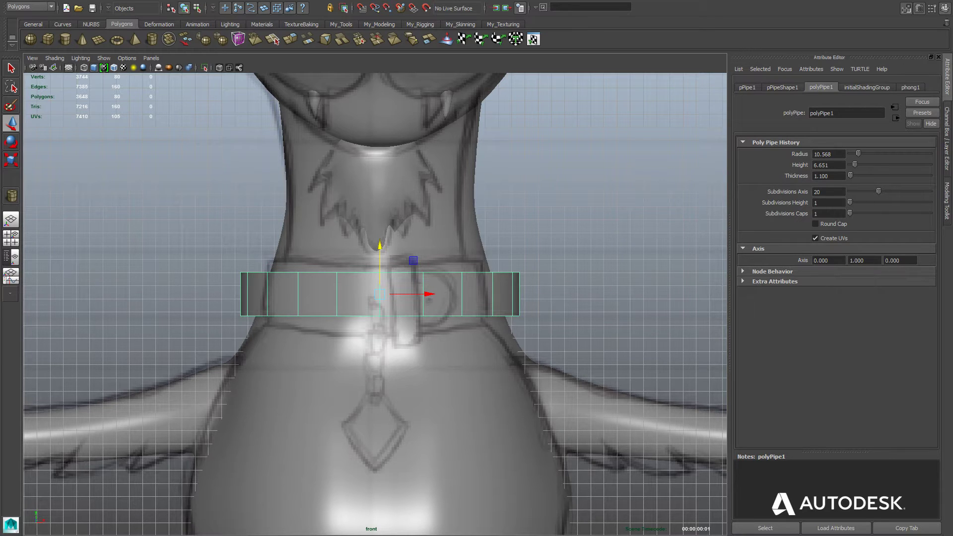
# - Set the pipe's height to 8 and its thickness to 1
pyautogui.moveTo(830, 164); pyautogui.dragTo(811, 165)
pyautogui.write('8')
pyautogui.press('Tab')
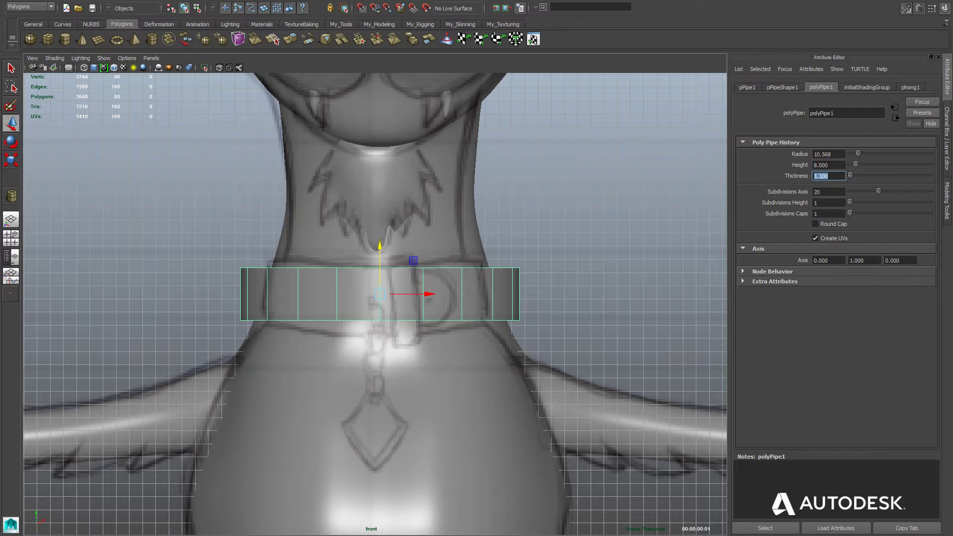
pyautogui.press('Tab')
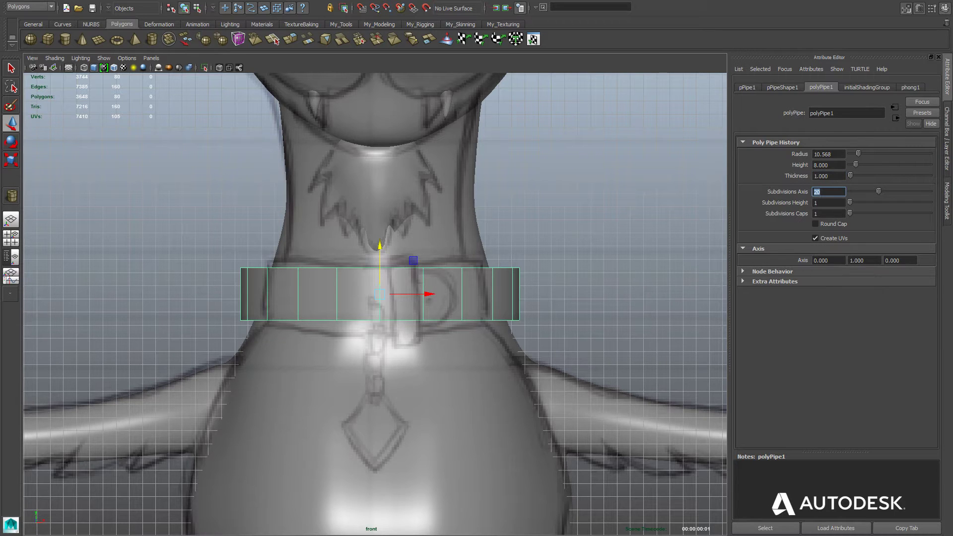
# - Set the pipe's radius to 11
pyautogui.moveTo(832, 154); pyautogui.dragTo(811, 154)
pyautogui.write('11')
pyautogui.press('Tab')
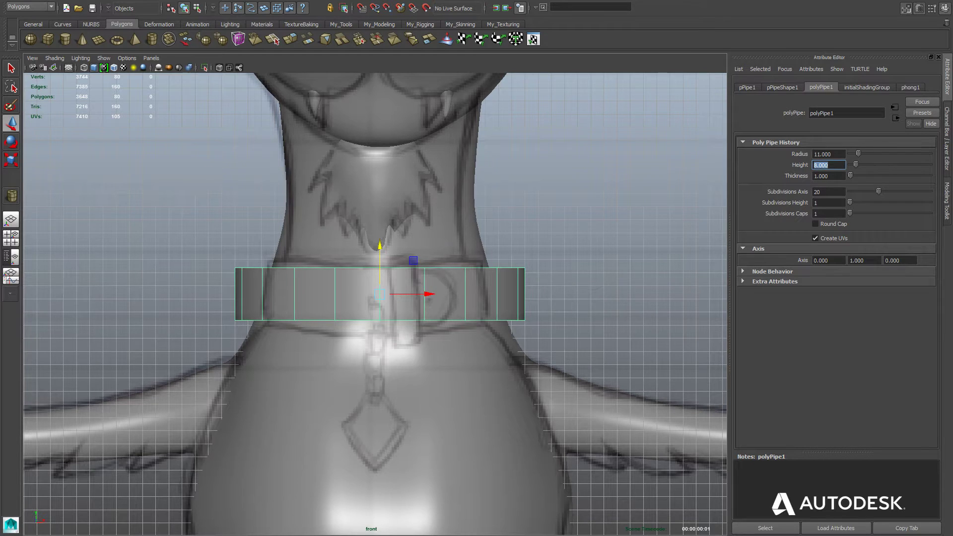
pyautogui.keyDown('alt'); pyautogui.moveTo(379, 308); pyautogui.dragTo(372, 286, button='middle'); pyautogui.keyUp('alt')
pyautogui.doubleClick(823, 155)
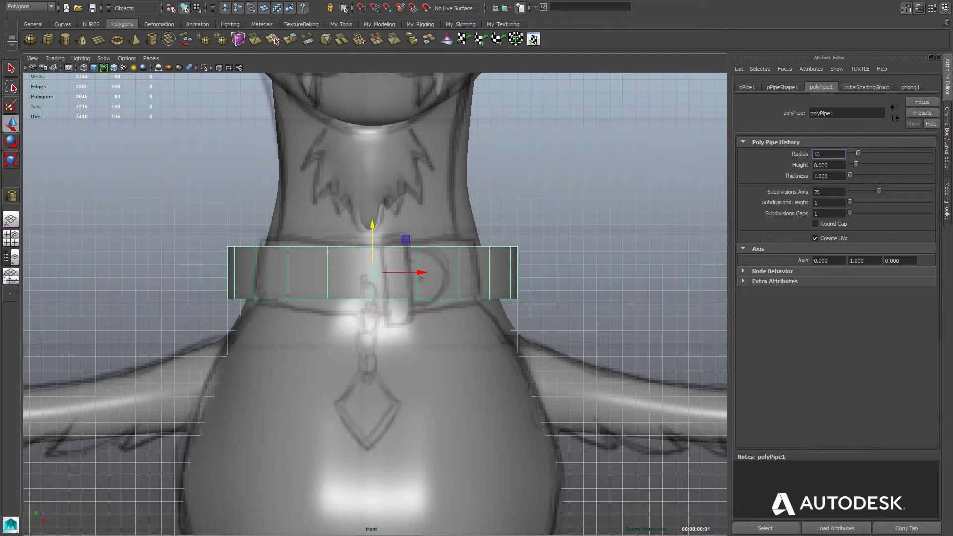
pyautogui.press('Tab')
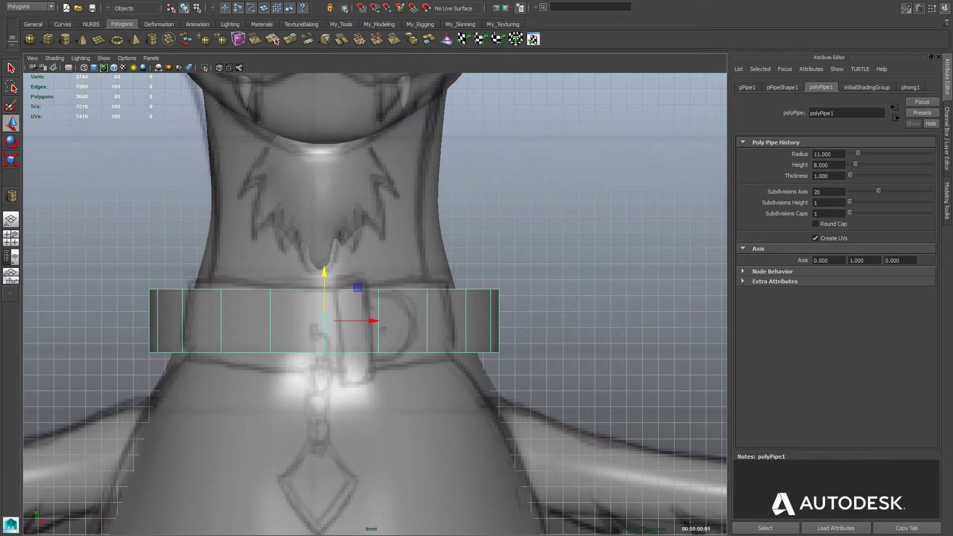
# - Insert two vertical edge loops into the collar with Quad Draw, along both sides of the sketched buckle loop
pyautogui.moveTo(347, 326); pyautogui.dragTo(397, 314, button='right')
pyautogui.press('w')
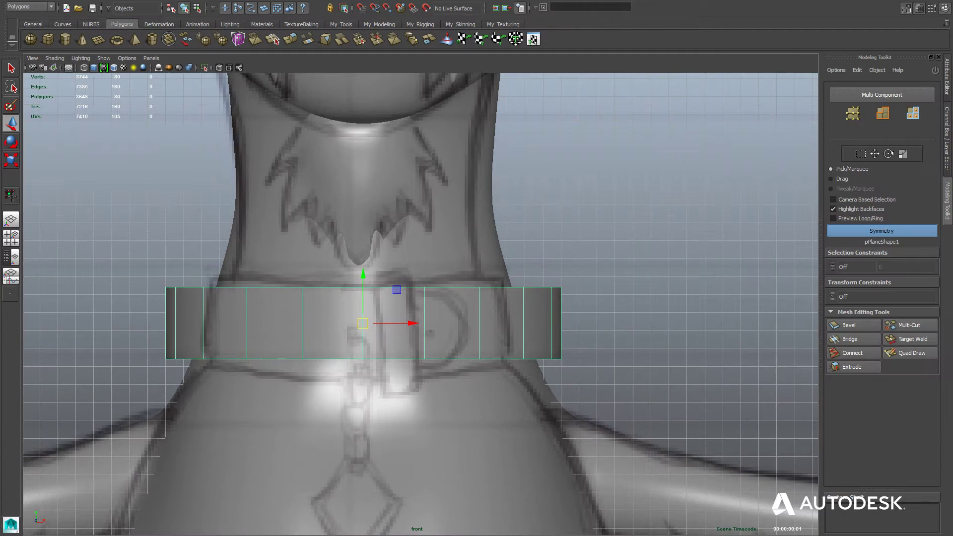
pyautogui.click(905, 352)
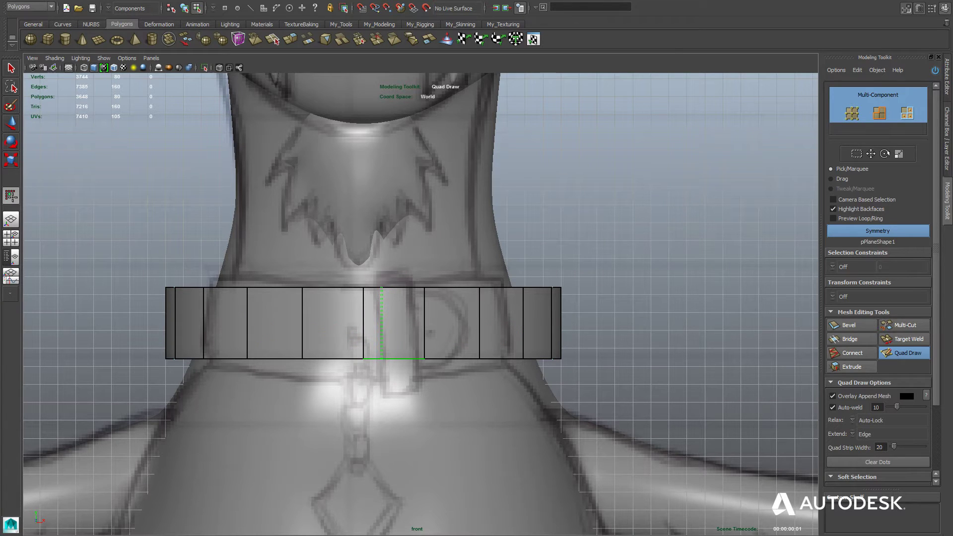
pyautogui.keyDown('ctrl'); pyautogui.click(381, 358); pyautogui.keyUp('ctrl')
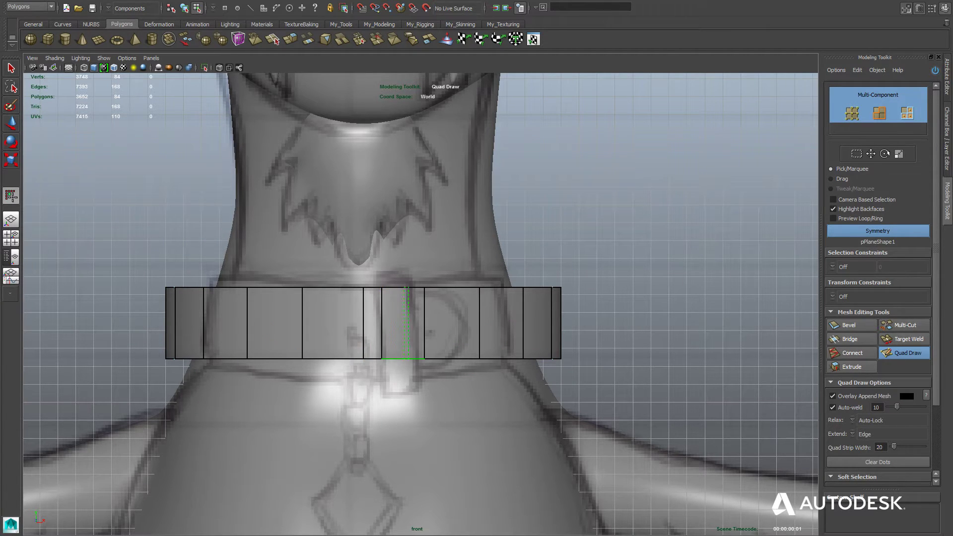
pyautogui.keyDown('ctrl'); pyautogui.click(408, 357); pyautogui.keyUp('ctrl')
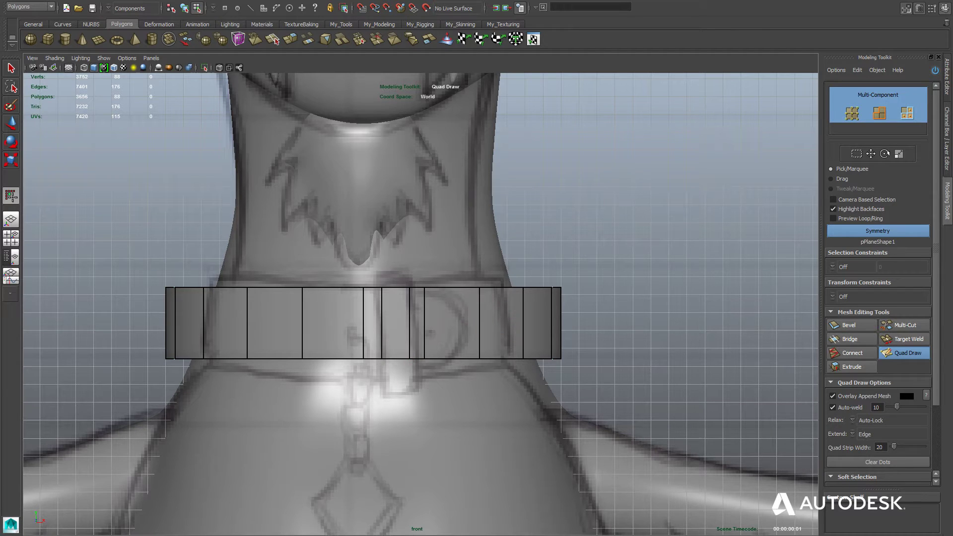
# - Extrude the four-face ring section between the two new edge loops by about 0.99 in Local Z, using Local coordinate space
pyautogui.press('w')
pyautogui.moveTo(397, 326); pyautogui.dragTo(398, 350, button='right')
pyautogui.press('y')
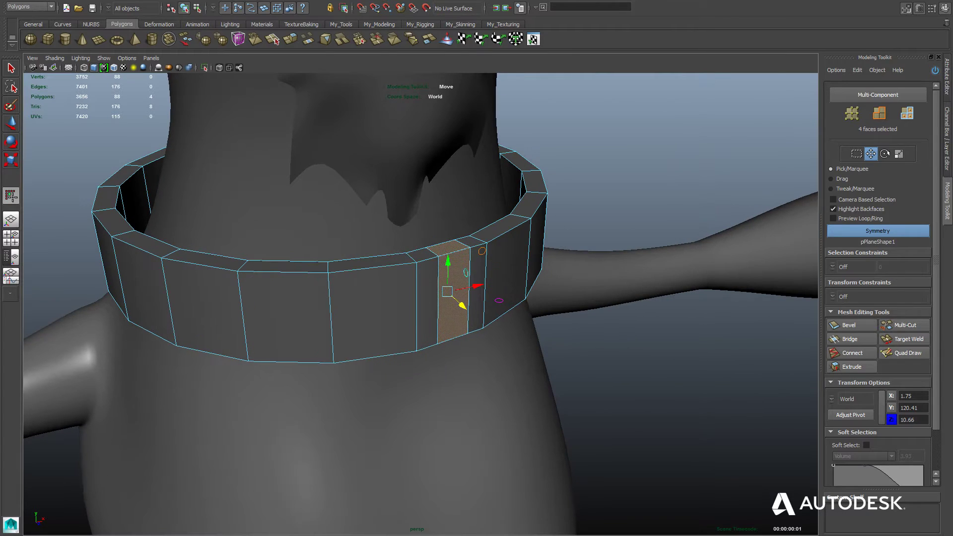
pyautogui.click(830, 397)
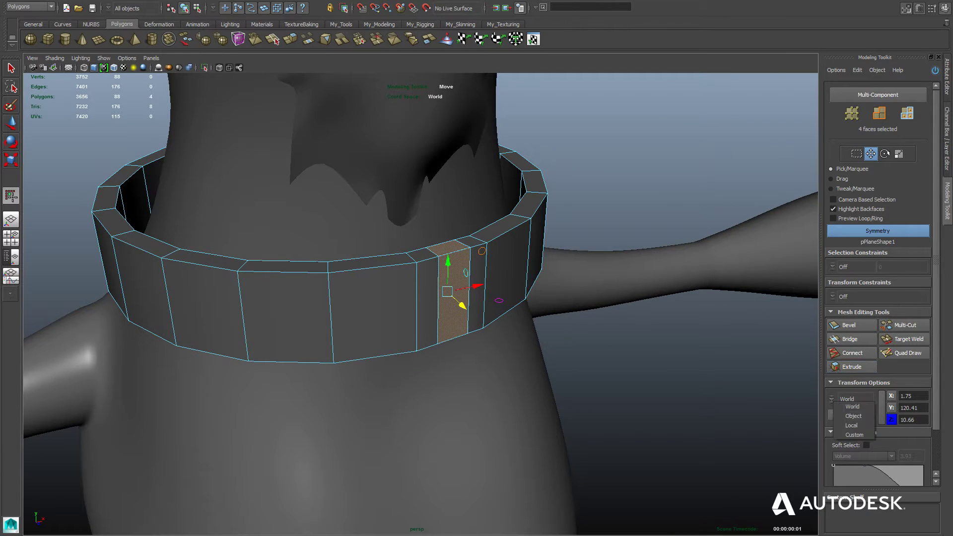
pyautogui.click(850, 425)
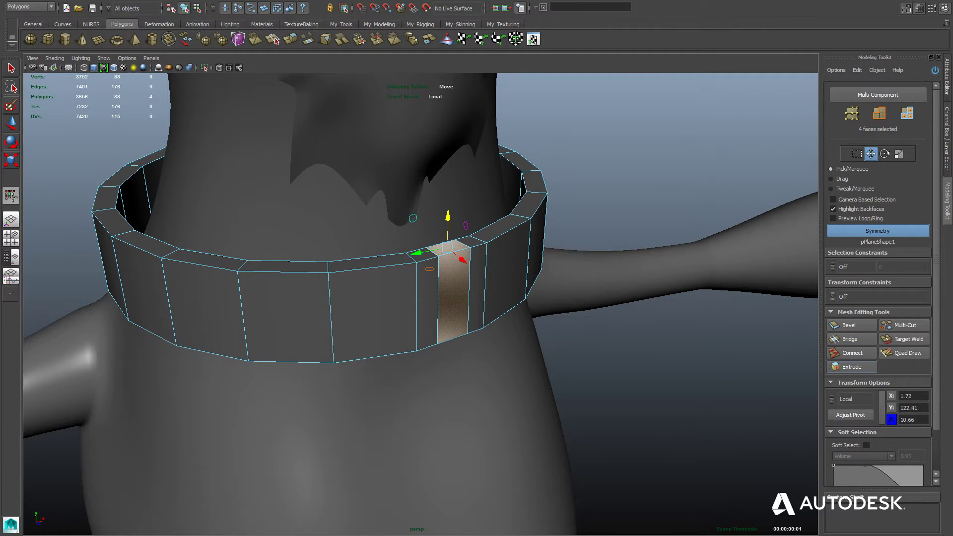
pyautogui.click(851, 366)
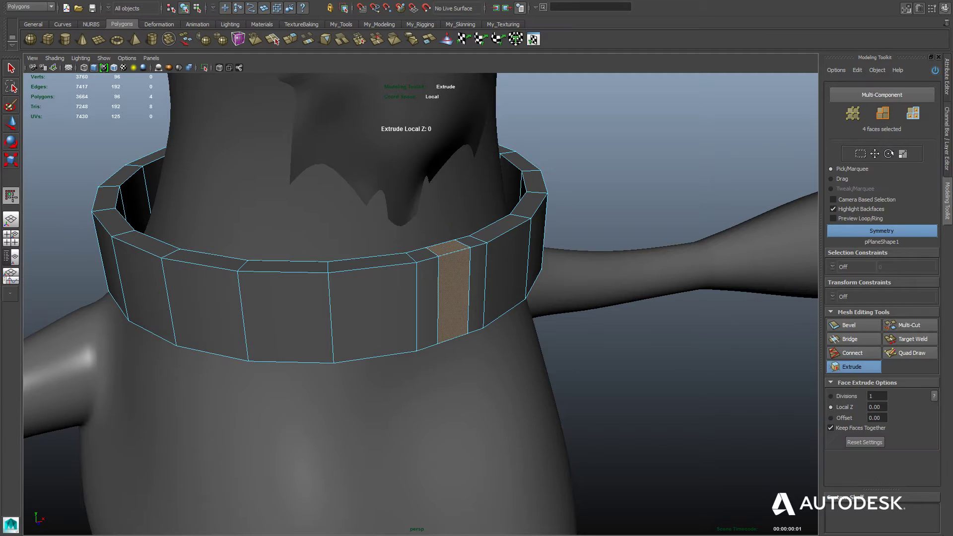
pyautogui.moveTo(453, 297); pyautogui.dragTo(503, 298)
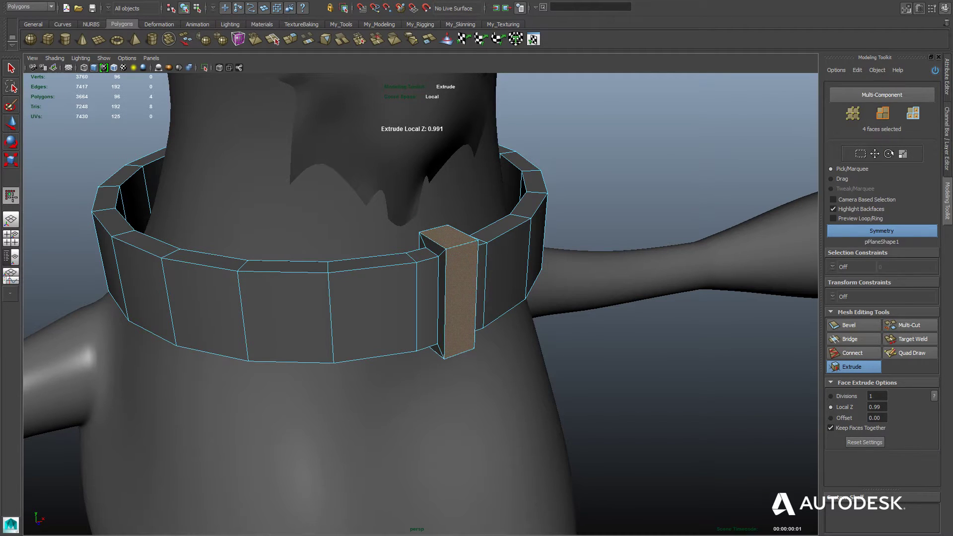
# - Extrude the two outer collar faces next to the buckle loop outward by about 0.69 in Local Z to form the strap end
pyautogui.keyDown('alt'); pyautogui.moveTo(466, 302); pyautogui.dragTo(402, 265); pyautogui.keyUp('alt')
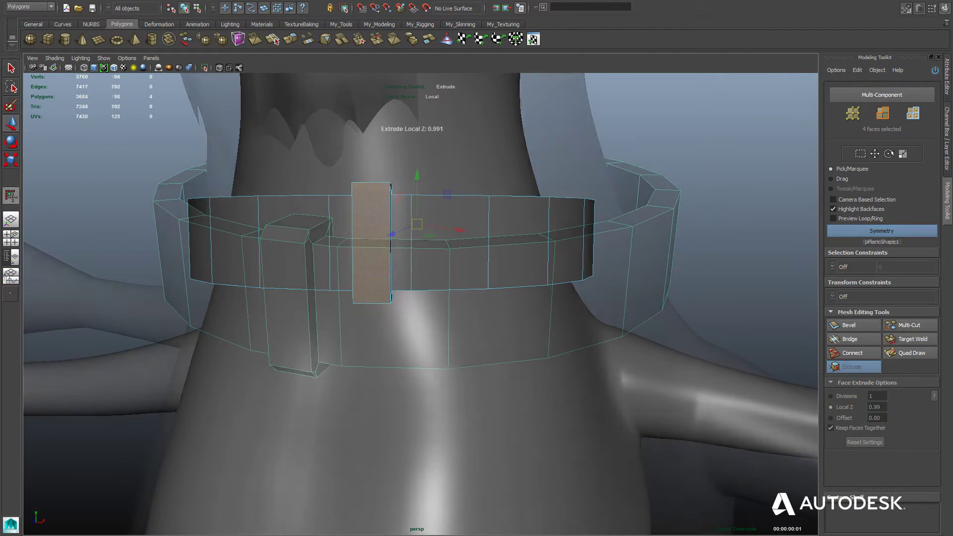
pyautogui.moveTo(352, 300); pyautogui.dragTo(352, 322, button='right')
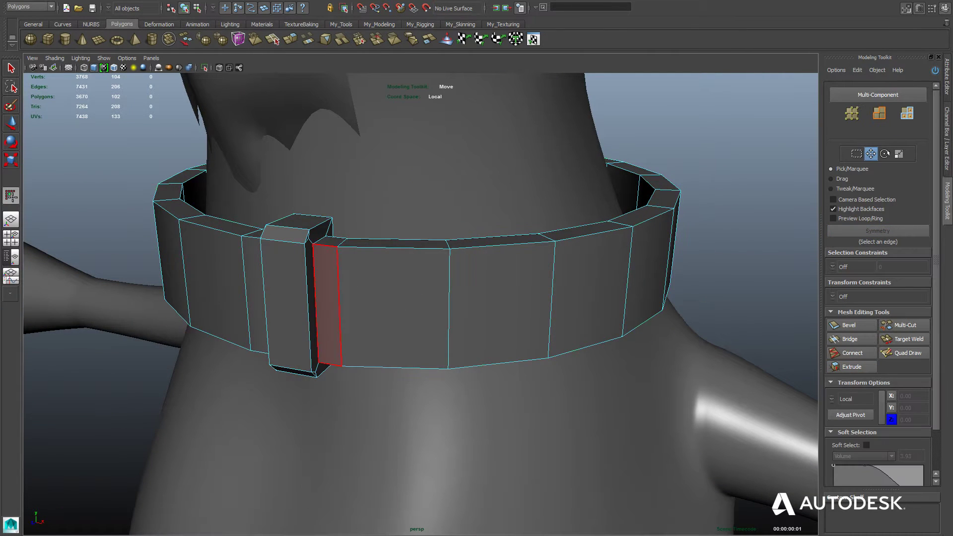
pyautogui.click(330, 311)
pyautogui.keyDown('shift'); pyautogui.click(384, 309); pyautogui.keyUp('shift')
pyautogui.moveTo(476, 306)
pyautogui.keyDown('alt'); pyautogui.mouseDown()
pyautogui.moveTo(469, 291)
pyautogui.moveTo(468, 322)
pyautogui.mouseUp(); pyautogui.keyUp('alt')
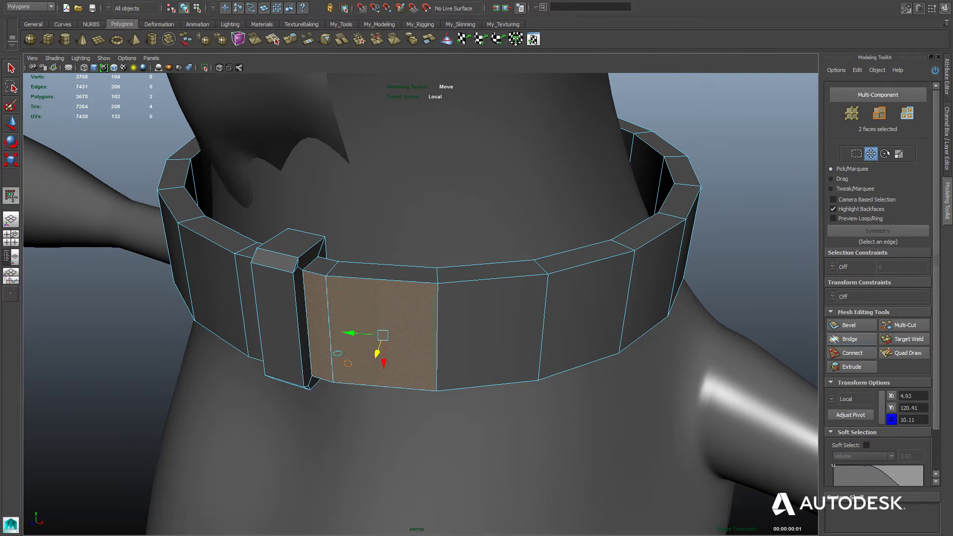
pyautogui.click(851, 366)
pyautogui.moveTo(447, 318)
pyautogui.keyDown('alt'); pyautogui.mouseDown()
pyautogui.moveTo(501, 288)
pyautogui.moveTo(437, 329)
pyautogui.mouseUp(); pyautogui.keyUp('alt')
pyautogui.moveTo(436, 328)
pyautogui.mouseDown(button='middle')
pyautogui.moveTo(387, 328)
pyautogui.moveTo(430, 328)
pyautogui.mouseUp(button='middle')
pyautogui.keyDown('alt'); pyautogui.moveTo(429, 328); pyautogui.dragTo(540, 329); pyautogui.keyUp('alt')
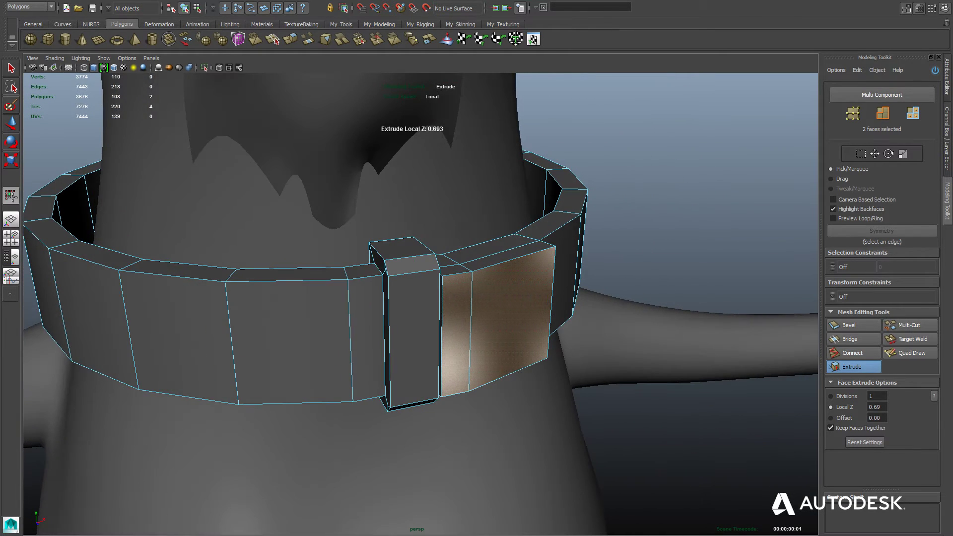
# - Delete the strap end's narrow side face that touches the buckle loop
pyautogui.press('w')
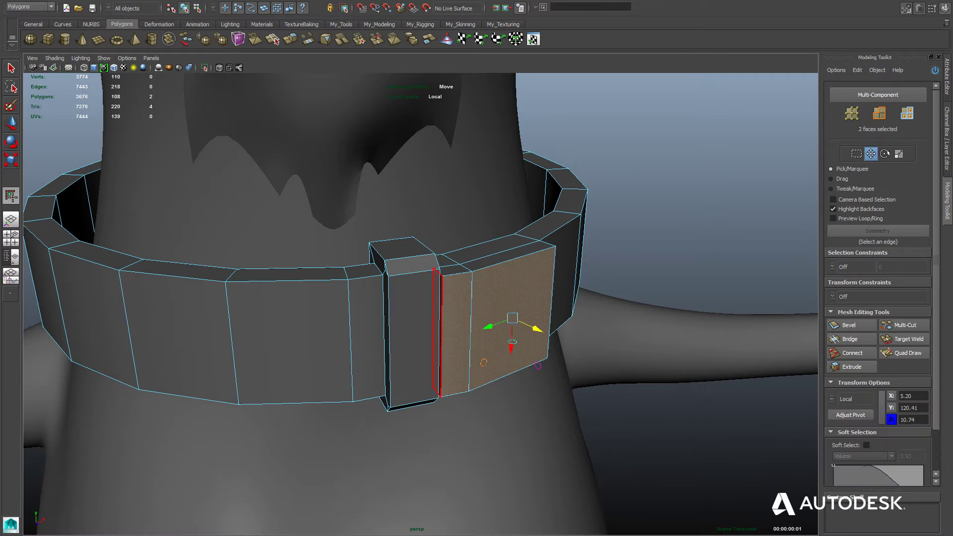
pyautogui.click(440, 333)
pyautogui.press('Delete')
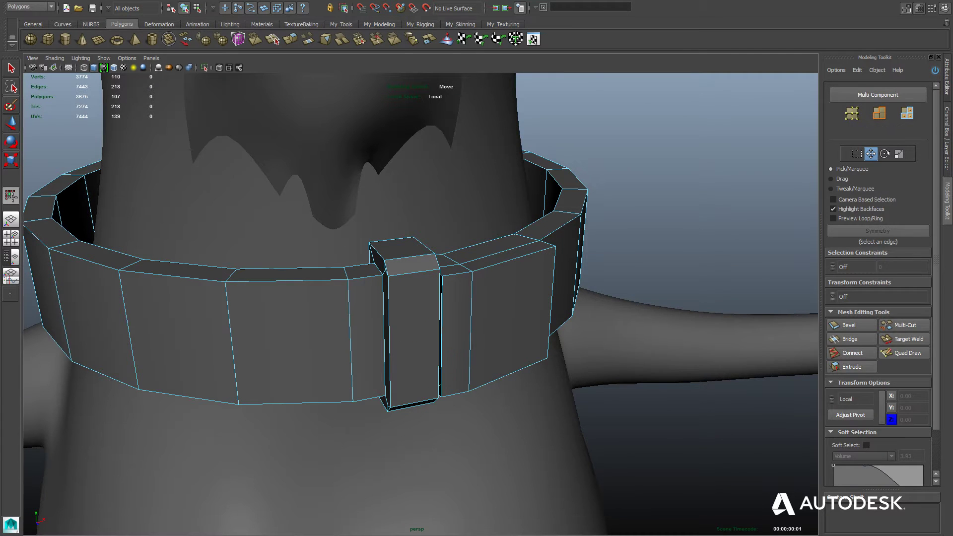
# - Select the buckle loop's front face with its upper and lower bevel faces and move them outward along the front face's local normal
pyautogui.click(413, 337)
pyautogui.keyDown('alt'); pyautogui.moveTo(413, 337); pyautogui.dragTo(323, 325); pyautogui.keyUp('alt')
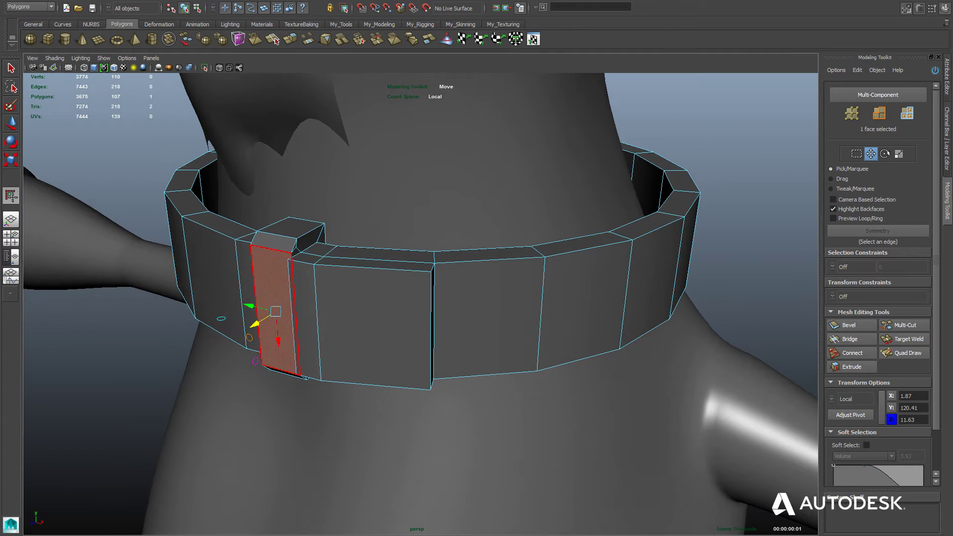
pyautogui.keyDown('shift'); pyautogui.click(273, 239); pyautogui.keyUp('shift')
pyautogui.keyDown('alt'); pyautogui.moveTo(277, 293); pyautogui.dragTo(290, 223); pyautogui.keyUp('alt')
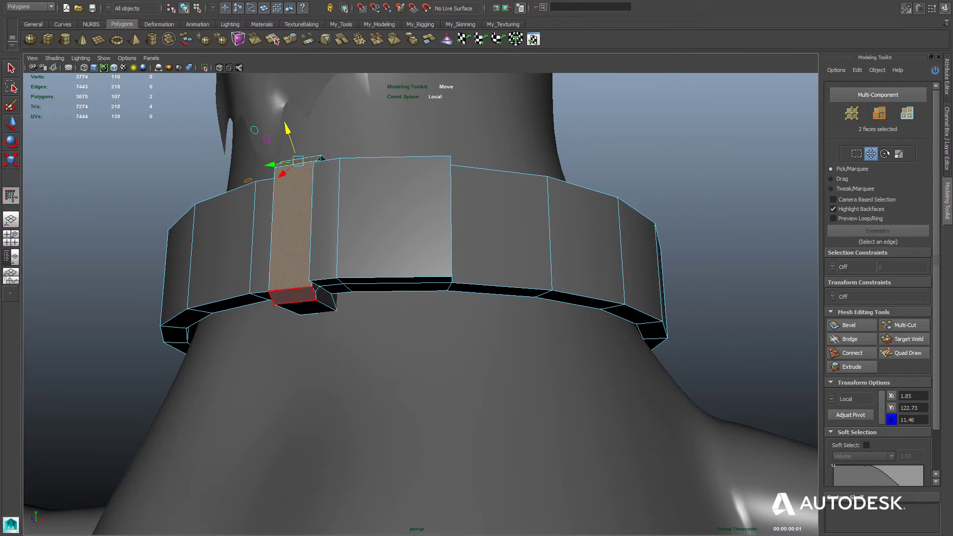
pyautogui.keyDown('shift'); pyautogui.click(293, 297); pyautogui.keyUp('shift')
pyautogui.keyDown('alt'); pyautogui.moveTo(343, 238); pyautogui.dragTo(315, 330); pyautogui.keyUp('alt')
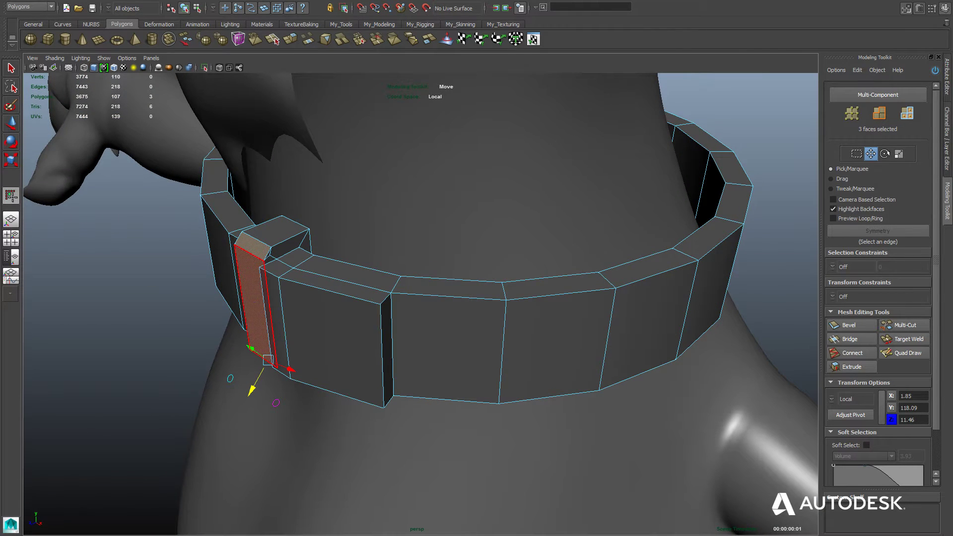
pyautogui.keyDown('alt'); pyautogui.moveTo(262, 309); pyautogui.dragTo(284, 297); pyautogui.keyUp('alt')
pyautogui.keyDown('shift'); pyautogui.click(261, 302); pyautogui.keyUp('shift')
pyautogui.keyDown('shift'); pyautogui.click(259, 303); pyautogui.keyUp('shift')
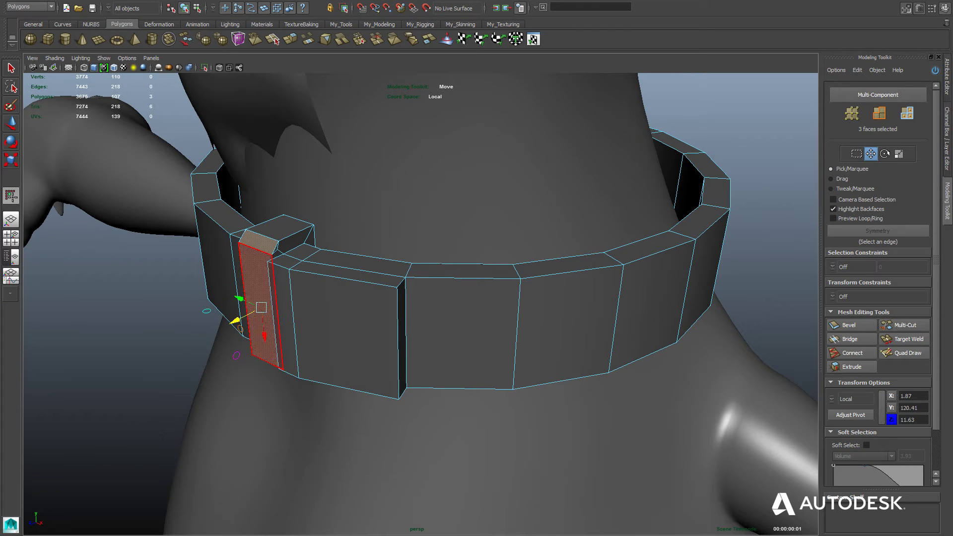
pyautogui.moveTo(237, 321); pyautogui.dragTo(203, 265)
pyautogui.moveTo(203, 264); pyautogui.dragTo(204, 265)
pyautogui.keyDown('alt'); pyautogui.moveTo(213, 276); pyautogui.dragTo(273, 270); pyautogui.keyUp('alt')
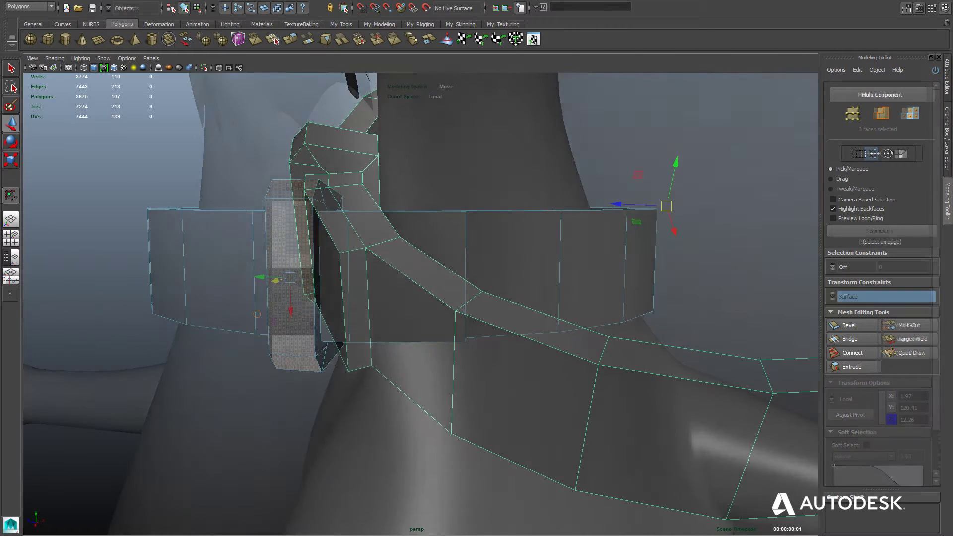
# - Detach the strap end from the collar along the three connecting edges on its front, upper and lower sides
pyautogui.moveTo(346, 278); pyautogui.dragTo(346, 257, button='right')
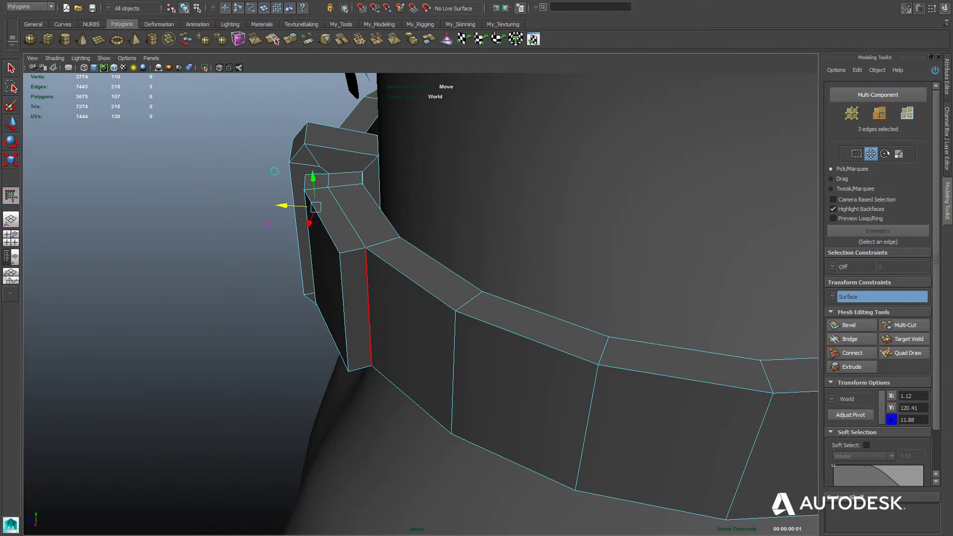
pyautogui.click(368, 302)
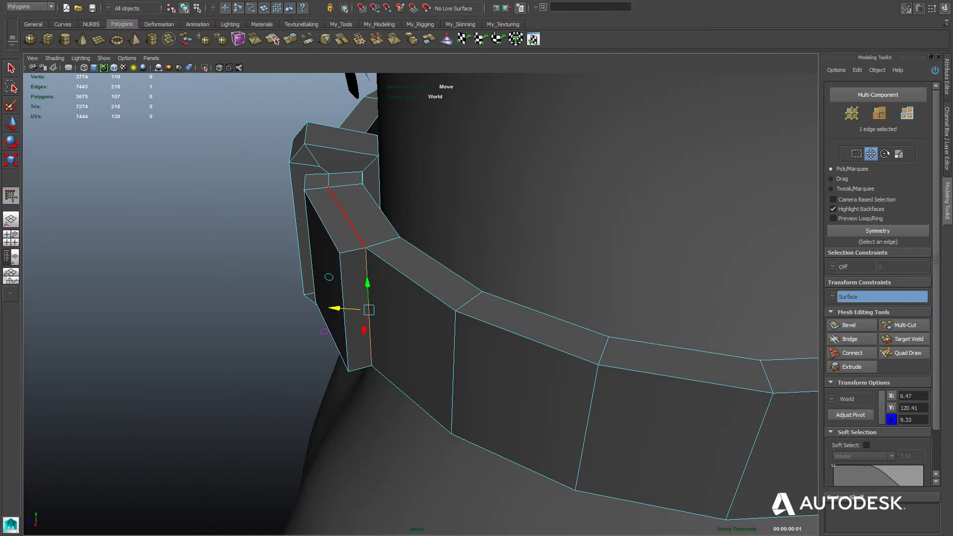
pyautogui.keyDown('shift'); pyautogui.click(348, 219); pyautogui.keyUp('shift')
pyautogui.keyDown('alt'); pyautogui.moveTo(348, 218); pyautogui.dragTo(358, 144); pyautogui.keyUp('alt')
pyautogui.keyDown('alt'); pyautogui.moveTo(303, 290); pyautogui.dragTo(304, 278); pyautogui.keyUp('alt')
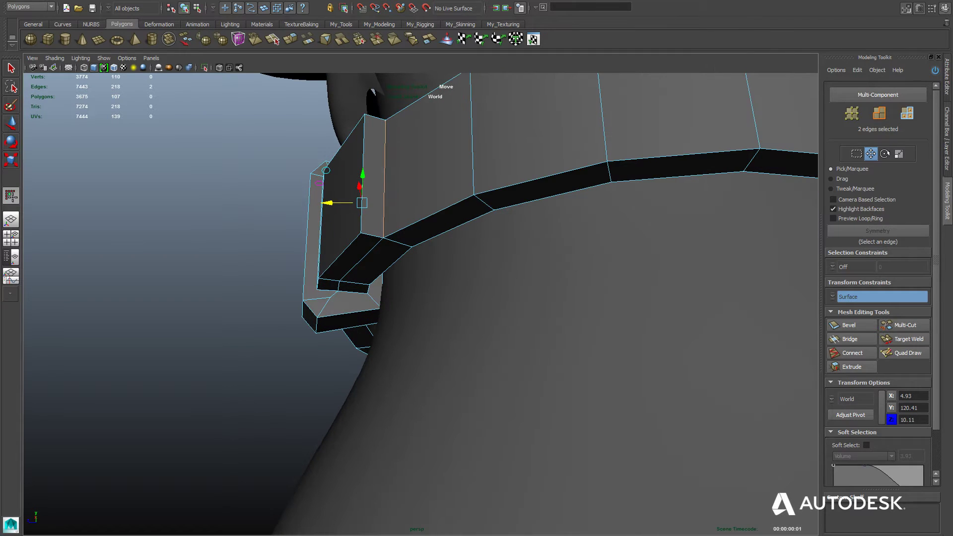
pyautogui.keyDown('shift'); pyautogui.click(361, 259); pyautogui.keyUp('shift')
pyautogui.keyDown('alt'); pyautogui.moveTo(384, 270); pyautogui.dragTo(386, 303); pyautogui.keyUp('alt')
pyautogui.keyDown('alt'); pyautogui.moveTo(347, 248); pyautogui.dragTo(377, 246); pyautogui.keyUp('alt')
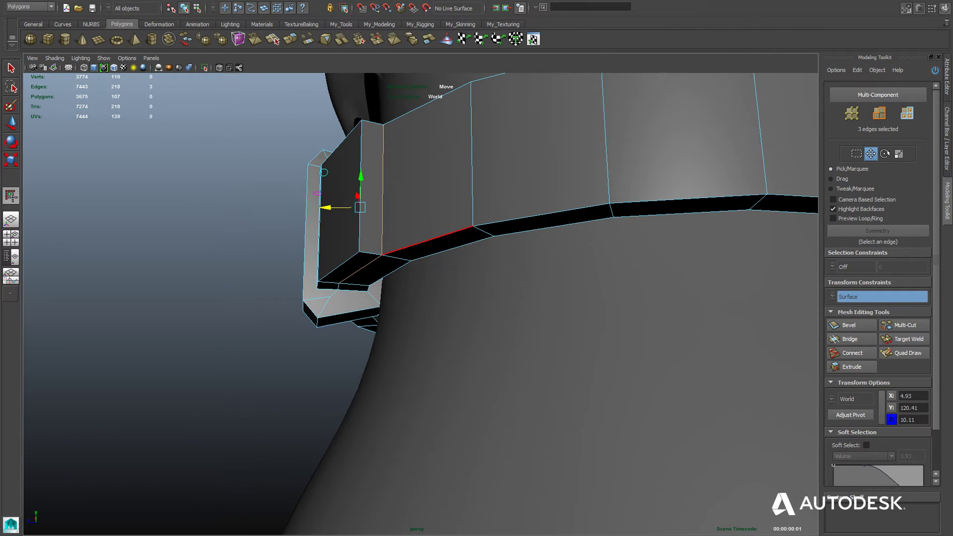
pyautogui.press('space')
pyautogui.click(315, 266)
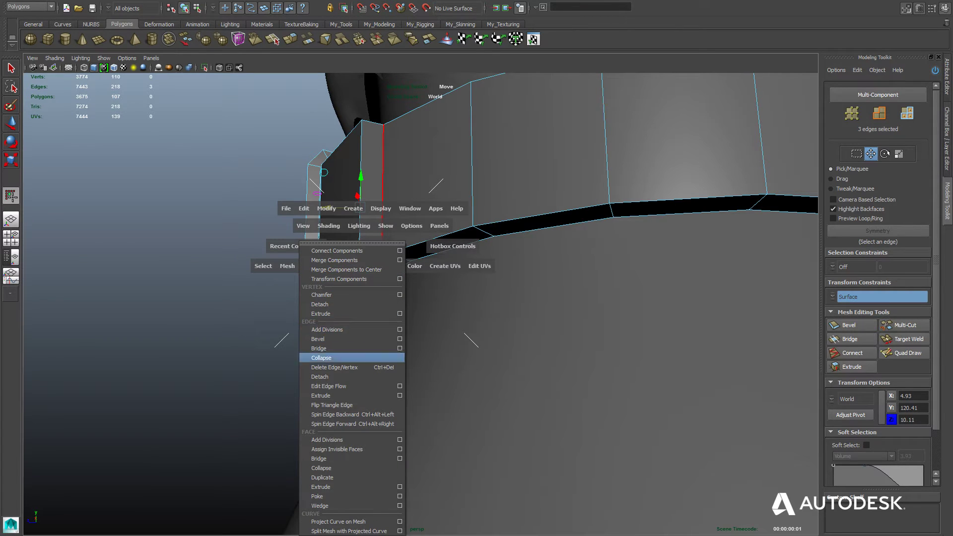
pyautogui.click(327, 377)
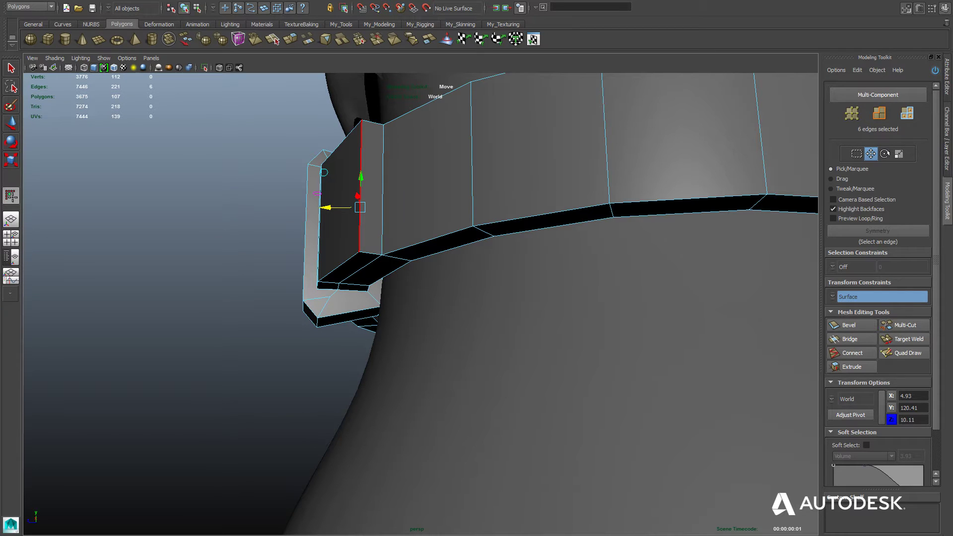
# - Select the eight edges of the detached strap end, then rotate and move them so it swings outward from the collar
pyautogui.click(360, 225)
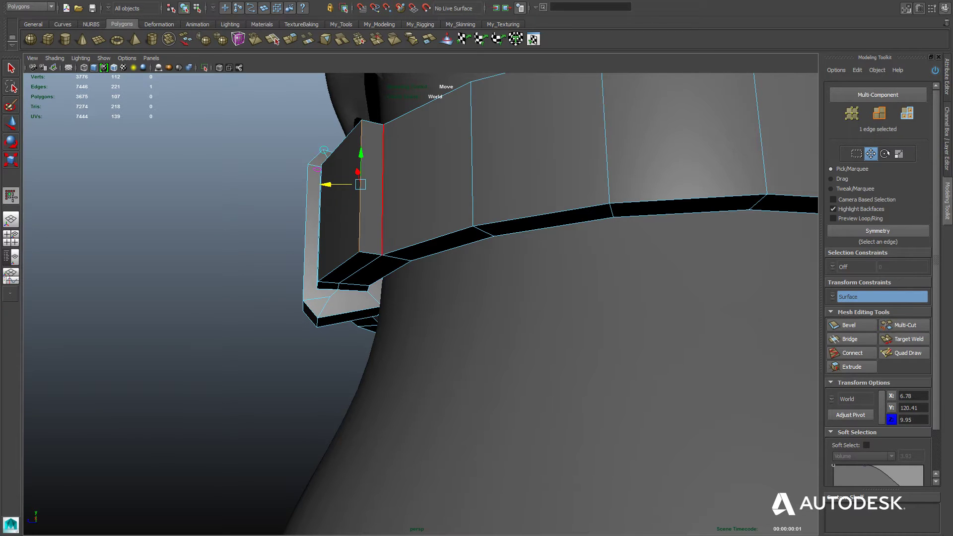
pyautogui.keyDown('shift'); pyautogui.click(382, 218); pyautogui.keyUp('shift')
pyautogui.keyDown('alt'); pyautogui.moveTo(307, 218); pyautogui.dragTo(320, 191); pyautogui.keyUp('alt')
pyautogui.keyDown('shift'); pyautogui.click(364, 255); pyautogui.keyUp('shift')
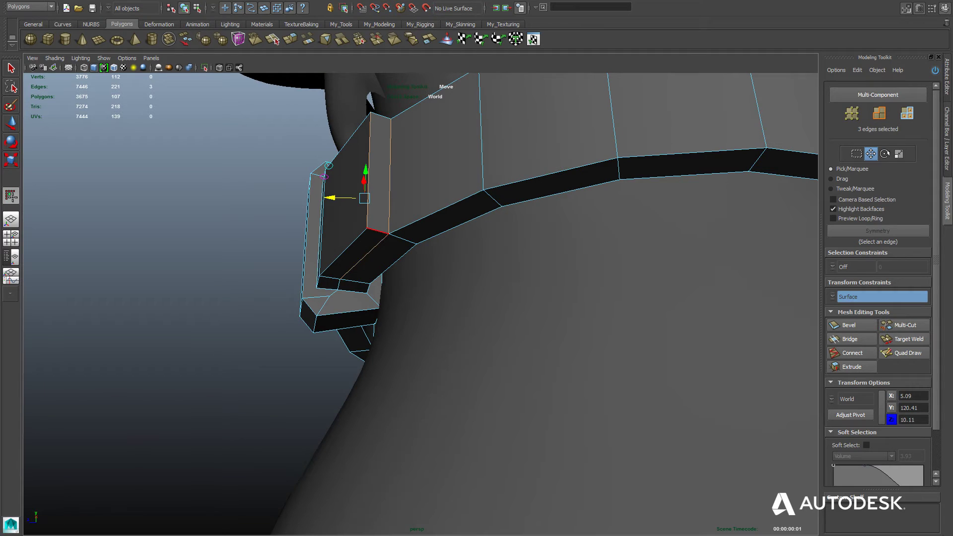
pyautogui.keyDown('shift'); pyautogui.click(342, 253); pyautogui.keyUp('shift')
pyautogui.keyDown('alt'); pyautogui.moveTo(322, 226); pyautogui.dragTo(322, 309); pyautogui.keyUp('alt')
pyautogui.keyDown('shift'); pyautogui.click(357, 270); pyautogui.keyUp('shift')
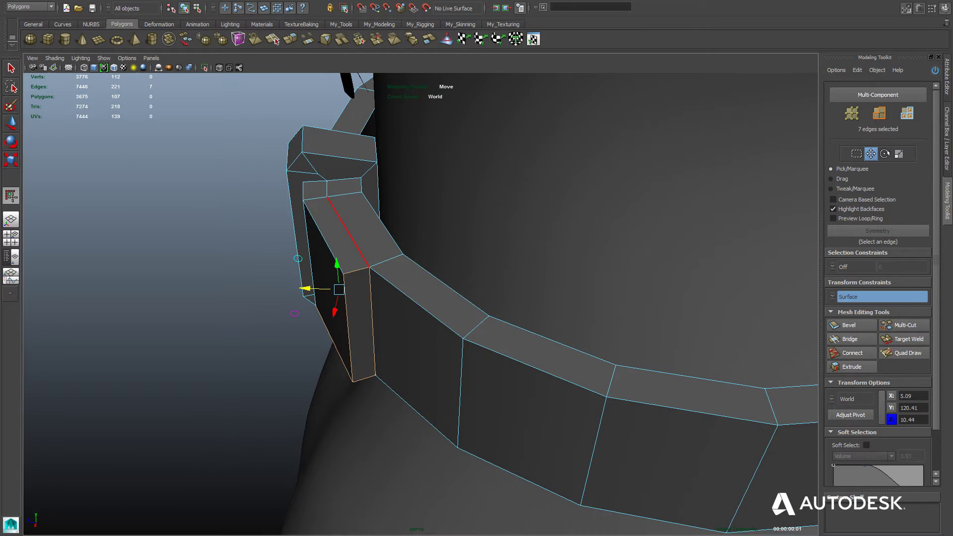
pyautogui.keyDown('shift'); pyautogui.click(348, 233); pyautogui.keyUp('shift')
pyautogui.keyDown('alt'); pyautogui.moveTo(347, 233); pyautogui.dragTo(342, 248); pyautogui.keyUp('alt')
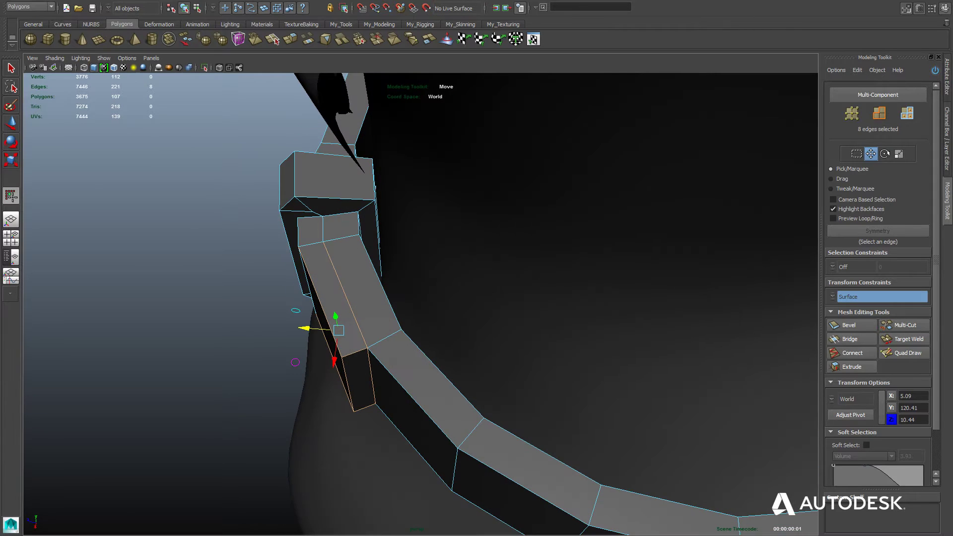
pyautogui.keyDown('alt'); pyautogui.moveTo(327, 360); pyautogui.dragTo(358, 325); pyautogui.keyUp('alt')
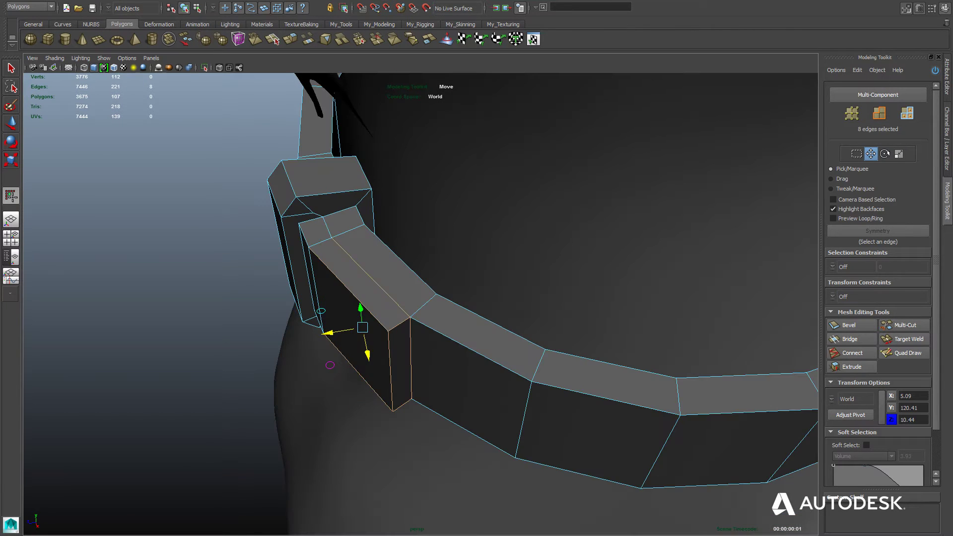
pyautogui.press('e')
pyautogui.moveTo(371, 364); pyautogui.dragTo(317, 397)
pyautogui.press('w')
# - Fill the collar band's open gap behind the strap end with a face using the Append to Polygon Tool
pyautogui.press('space')
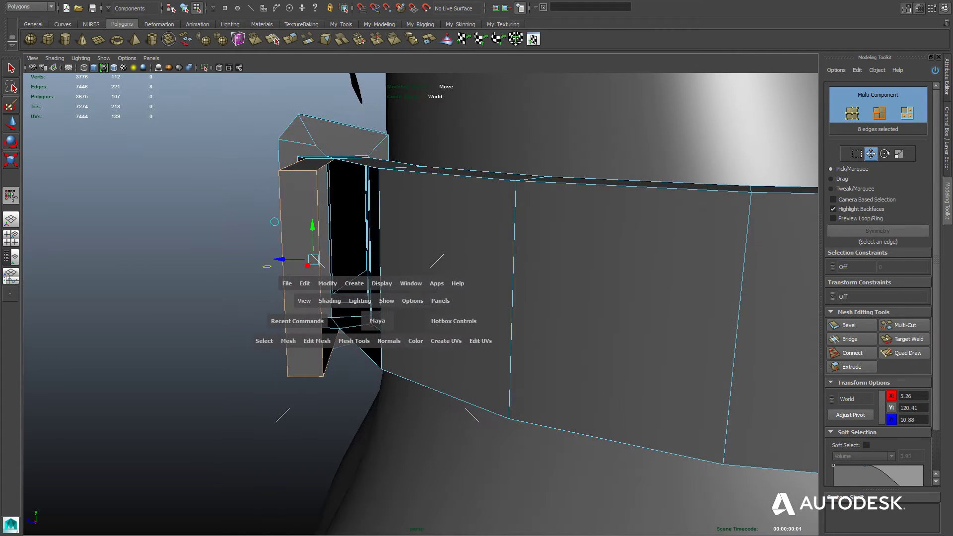
pyautogui.click(354, 341)
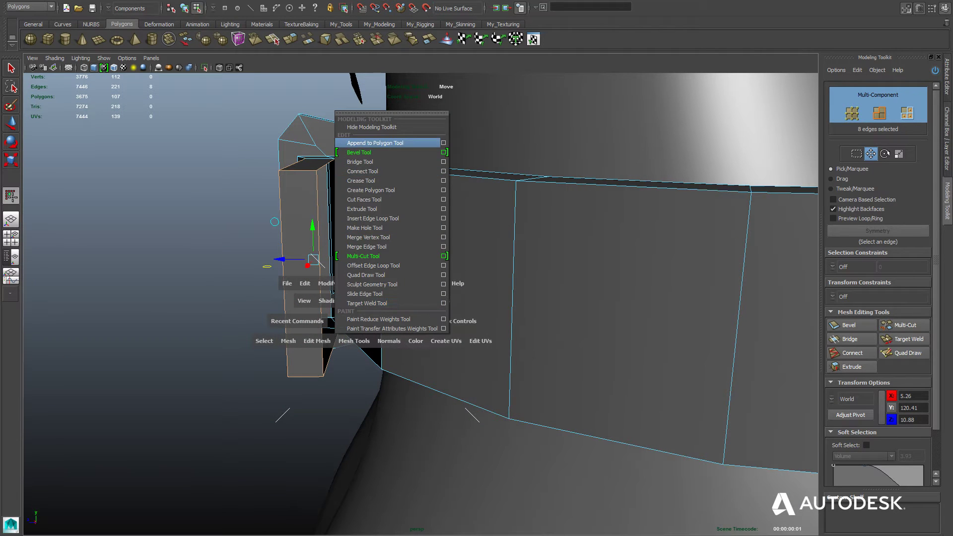
pyautogui.moveTo(375, 143); pyautogui.dragTo(375, 142)
pyautogui.click(361, 349)
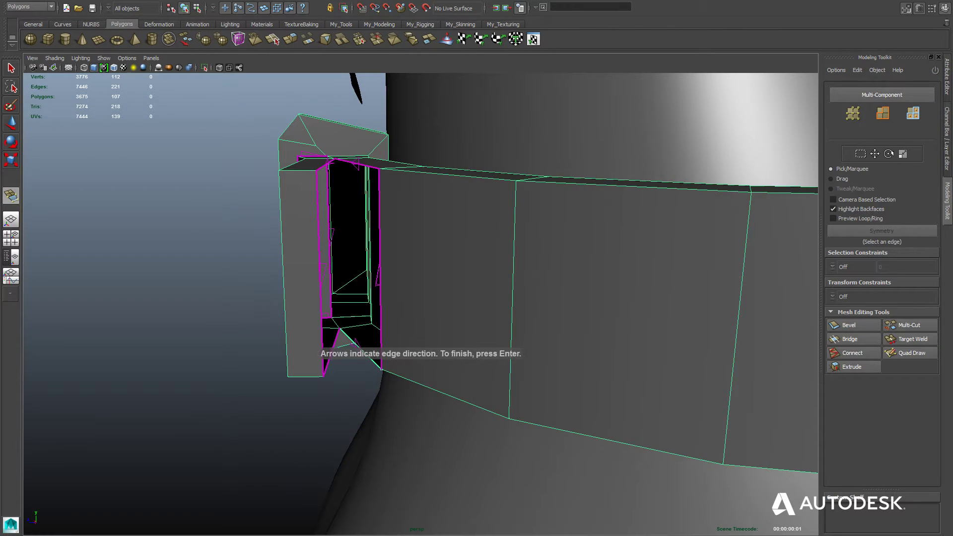
pyautogui.click(381, 270)
pyautogui.click(358, 163)
pyautogui.press('w')
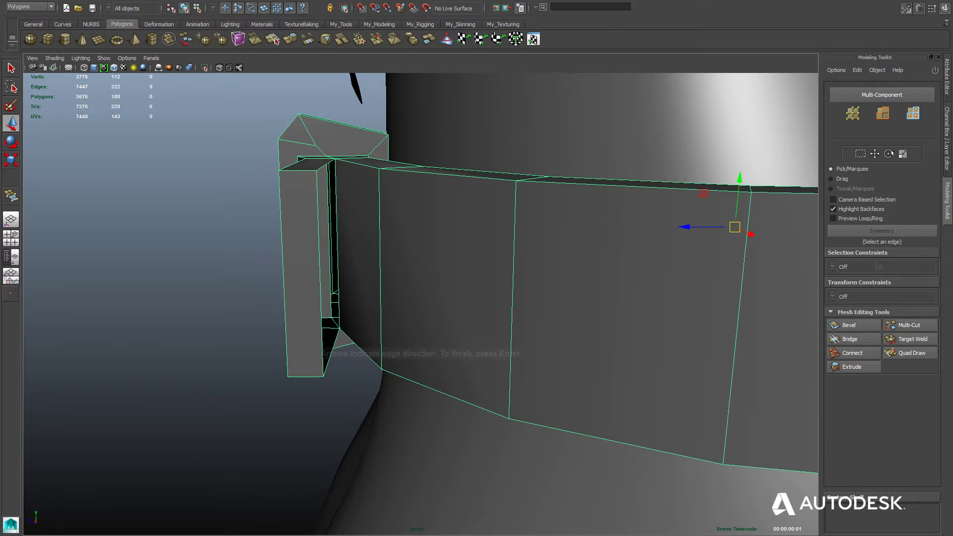
# - Close the open back of the strap end with another appended polygon between its upper and lower border edges
pyautogui.keyDown('alt'); pyautogui.moveTo(357, 198); pyautogui.dragTo(318, 195); pyautogui.keyUp('alt')
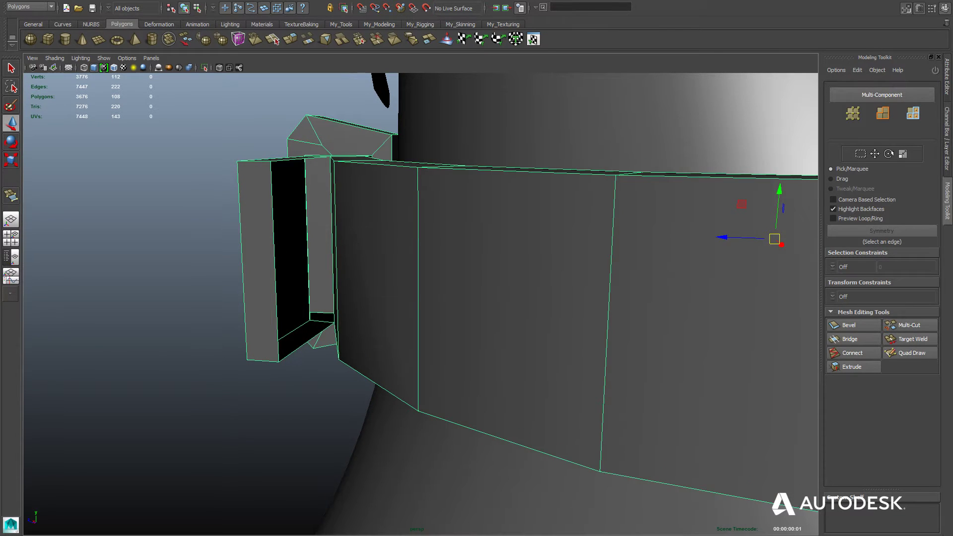
pyautogui.press('g')
pyautogui.click(307, 342)
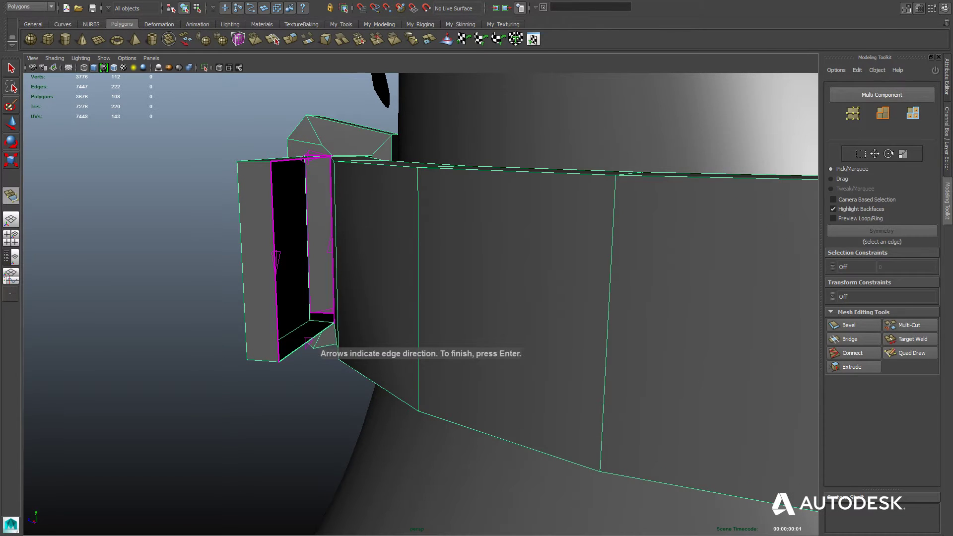
pyautogui.click(301, 159)
pyautogui.press('w')
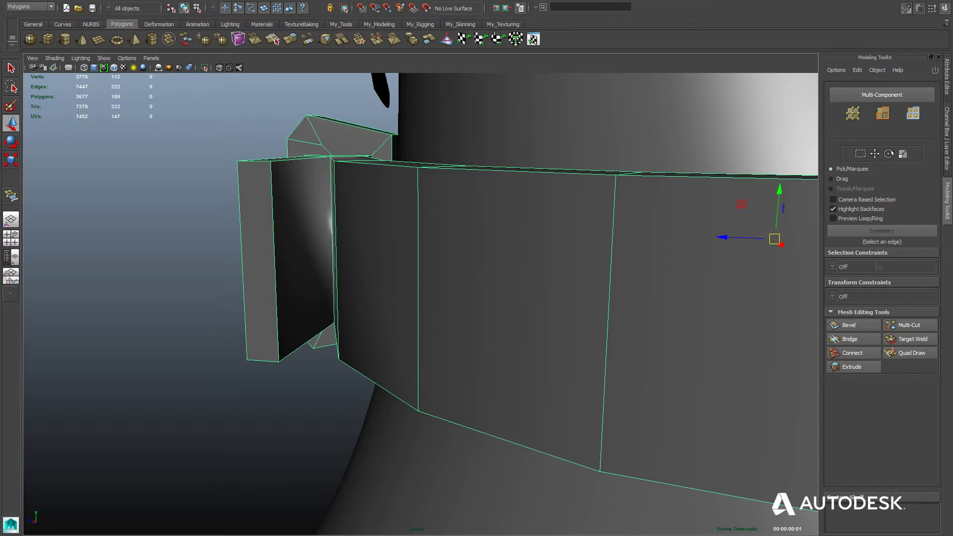
# - Bevel the upper and lower corner edges at the tip of the strap end
pyautogui.keyDown('alt'); pyautogui.moveTo(357, 238); pyautogui.dragTo(327, 238, button='right'); pyautogui.keyUp('alt')
pyautogui.keyDown('alt'); pyautogui.moveTo(328, 238); pyautogui.dragTo(536, 238); pyautogui.keyUp('alt')
pyautogui.click(883, 113)
pyautogui.click(376, 224)
pyautogui.keyDown('shift'); pyautogui.click(375, 357); pyautogui.keyUp('shift')
pyautogui.keyDown('alt'); pyautogui.moveTo(409, 308); pyautogui.dragTo(471, 343); pyautogui.keyUp('alt')
pyautogui.click(851, 324)
# - Multi-Cut the strap end's front and back faces between the upper and lower bevel corner vertices
pyautogui.click(909, 325)
pyautogui.click(341, 299)
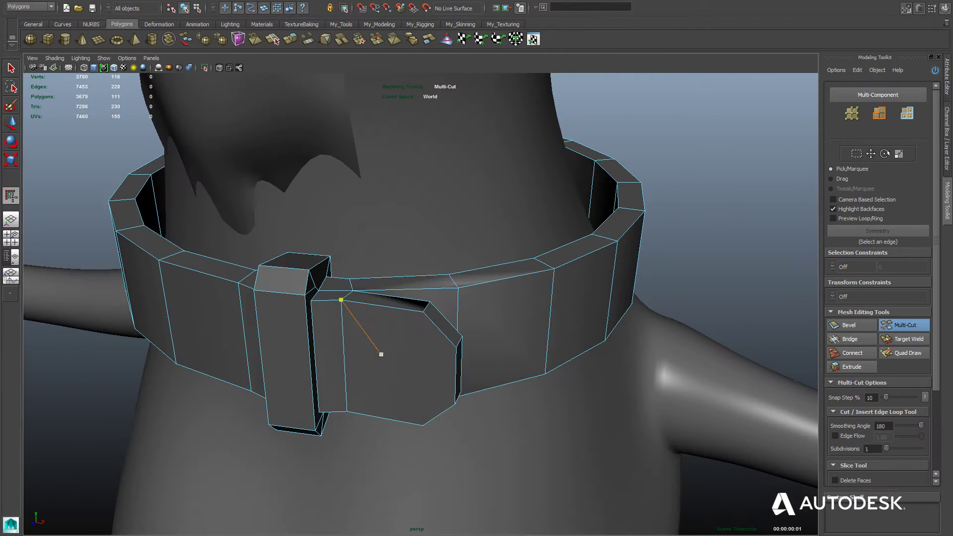
pyautogui.keyDown('alt'); pyautogui.moveTo(382, 352); pyautogui.dragTo(392, 338); pyautogui.keyUp('alt')
pyautogui.click(458, 275)
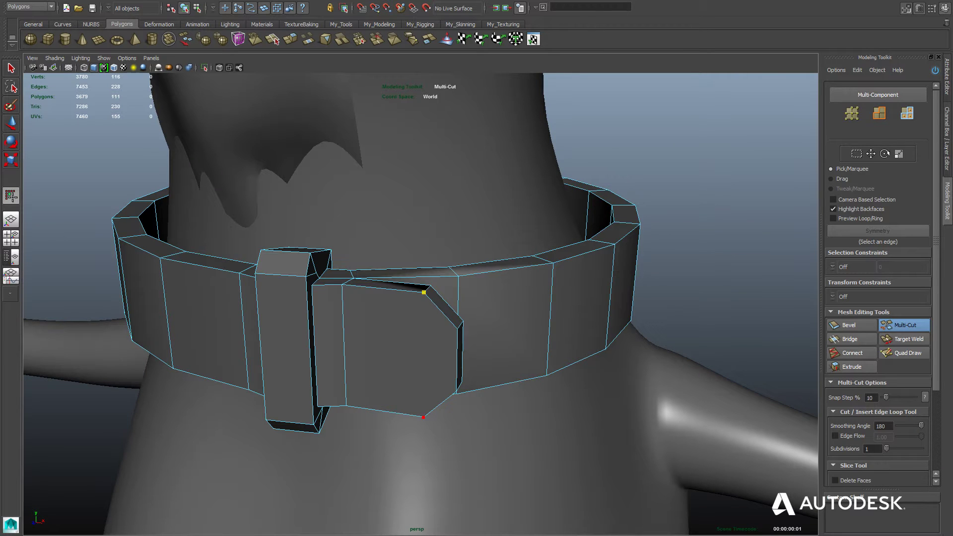
pyautogui.click(423, 416)
pyautogui.keyDown('alt'); pyautogui.moveTo(530, 350); pyautogui.dragTo(392, 338); pyautogui.keyUp('alt')
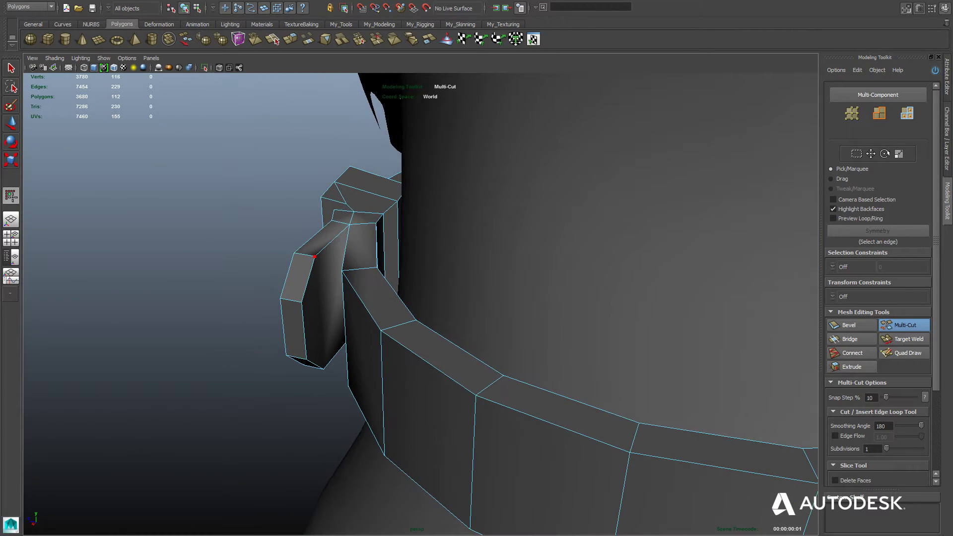
pyautogui.click(324, 369)
pyautogui.press('Return')
# - Return to object selection and examine the collar, buckle loop and strap end from the side and front
pyautogui.keyDown('alt'); pyautogui.moveTo(331, 365); pyautogui.dragTo(376, 337); pyautogui.keyUp('alt')
pyautogui.moveTo(366, 306); pyautogui.dragTo(403, 293, button='right')
pyautogui.press('w')
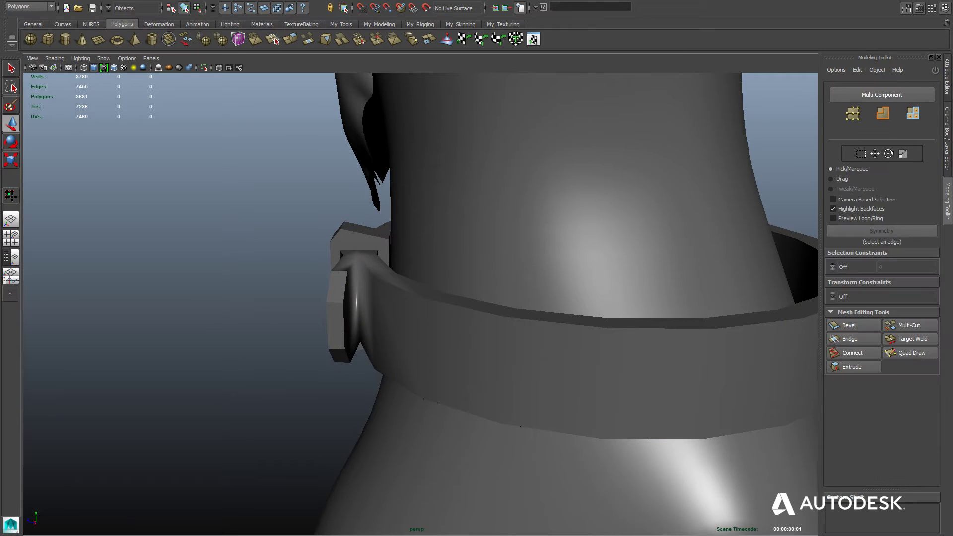
pyautogui.click(403, 303)
pyautogui.keyDown('alt'); pyautogui.moveTo(347, 317); pyautogui.dragTo(387, 328); pyautogui.keyUp('alt')
pyautogui.click(278, 323)
pyautogui.keyDown('alt'); pyautogui.moveTo(278, 322); pyautogui.dragTo(223, 325, button='right'); pyautogui.keyUp('alt')
pyautogui.keyDown('alt'); pyautogui.moveTo(224, 325); pyautogui.dragTo(400, 321); pyautogui.keyUp('alt')
pyautogui.click(436, 317)
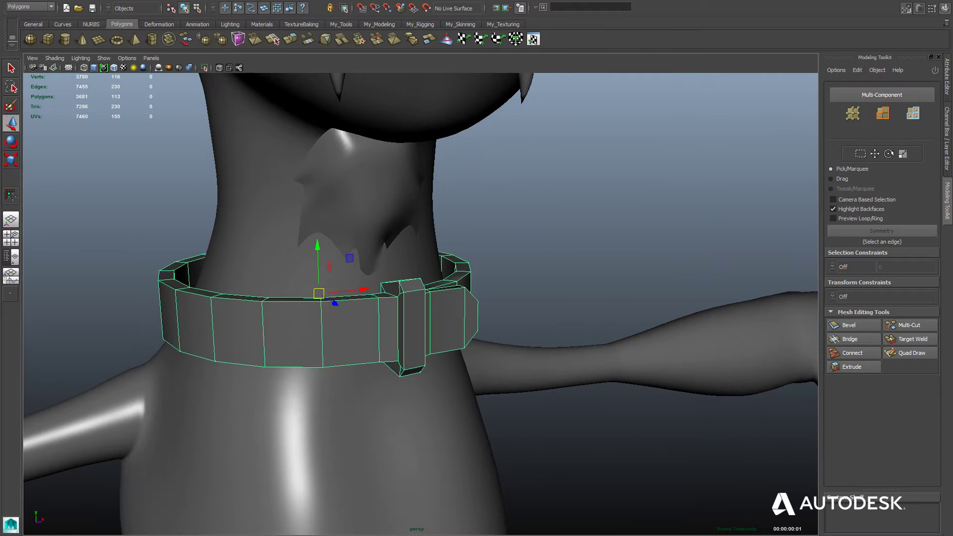
pyautogui.press('space')
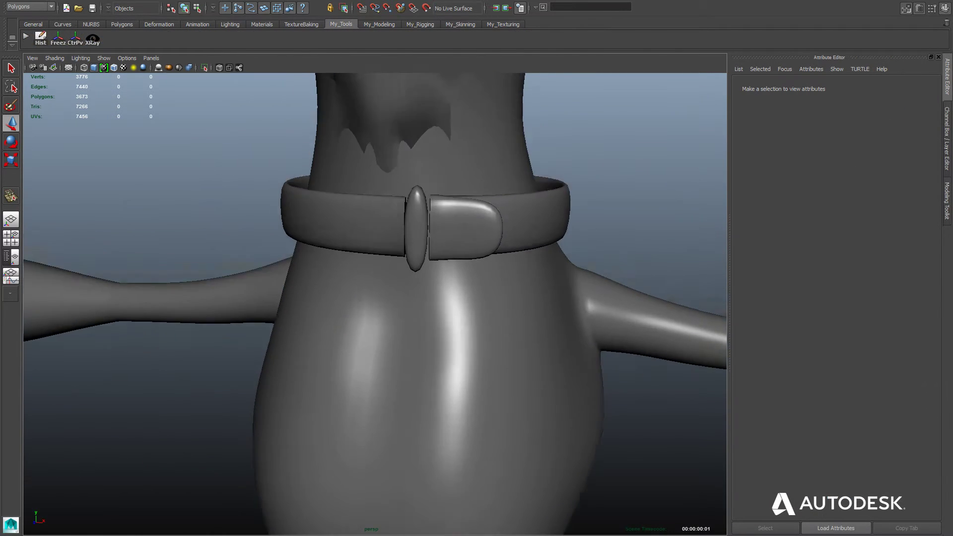
# - Select the collar and compare its unsmoothed cage with the smooth mesh preview around the buckle loop
pyautogui.keyDown('alt'); pyautogui.moveTo(412, 268); pyautogui.dragTo(408, 288); pyautogui.keyUp('alt')
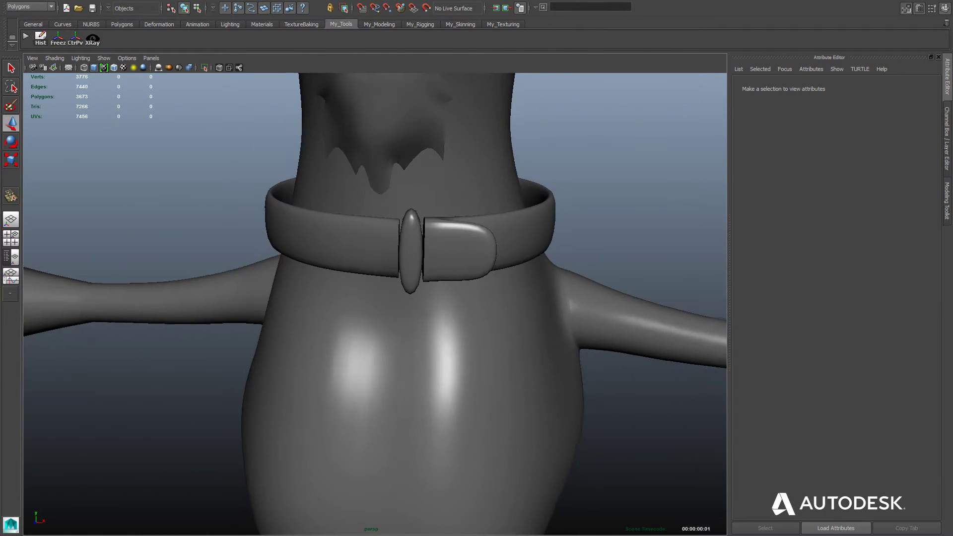
pyautogui.keyDown('alt'); pyautogui.moveTo(408, 288); pyautogui.dragTo(461, 293, button='right'); pyautogui.keyUp('alt')
pyautogui.keyDown('alt'); pyautogui.moveTo(461, 293); pyautogui.dragTo(402, 339, button='middle'); pyautogui.keyUp('alt')
pyautogui.keyDown('alt'); pyautogui.moveTo(402, 298); pyautogui.dragTo(369, 317); pyautogui.keyUp('alt')
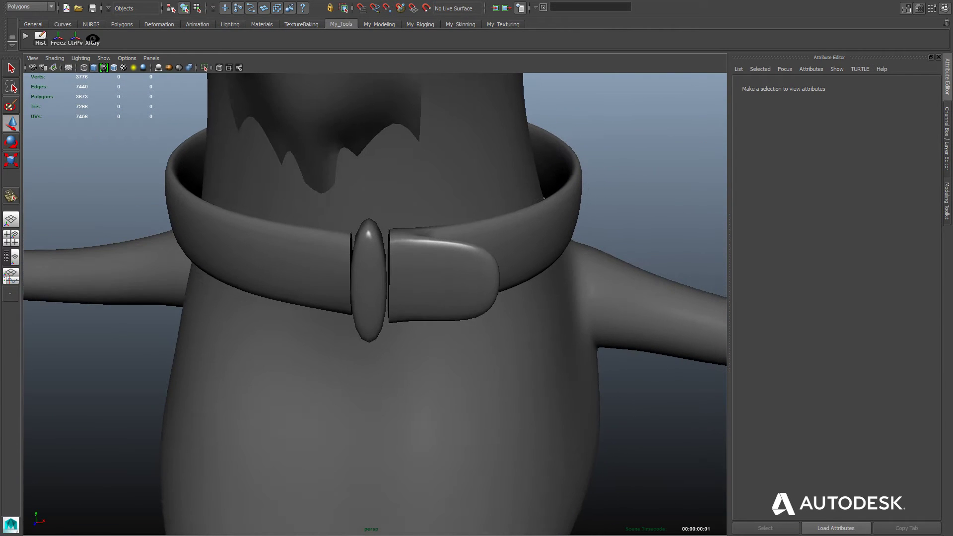
pyautogui.click(422, 283)
pyautogui.press('1')
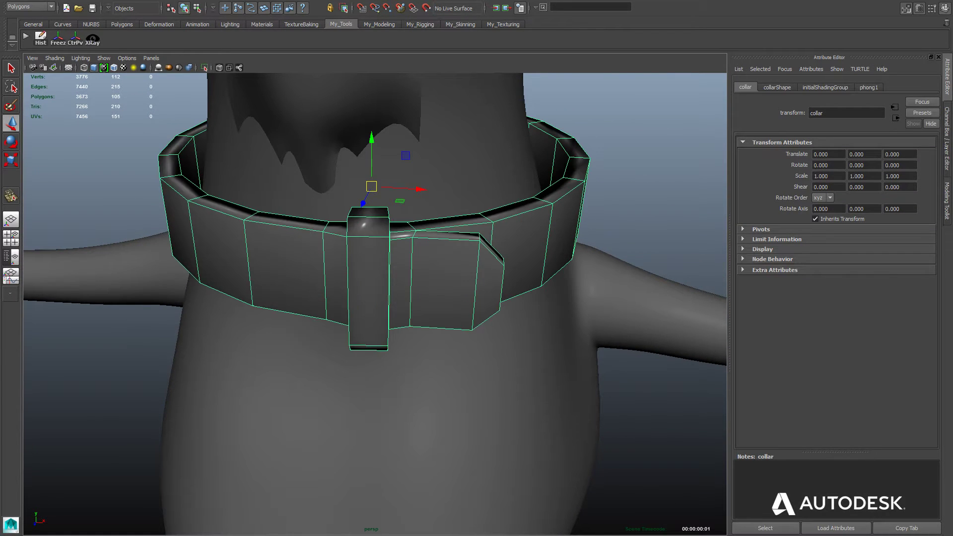
pyautogui.press('3')
pyautogui.keyDown('alt'); pyautogui.moveTo(372, 298); pyautogui.dragTo(408, 289); pyautogui.keyUp('alt')
pyautogui.scroll(3, 375, 298)
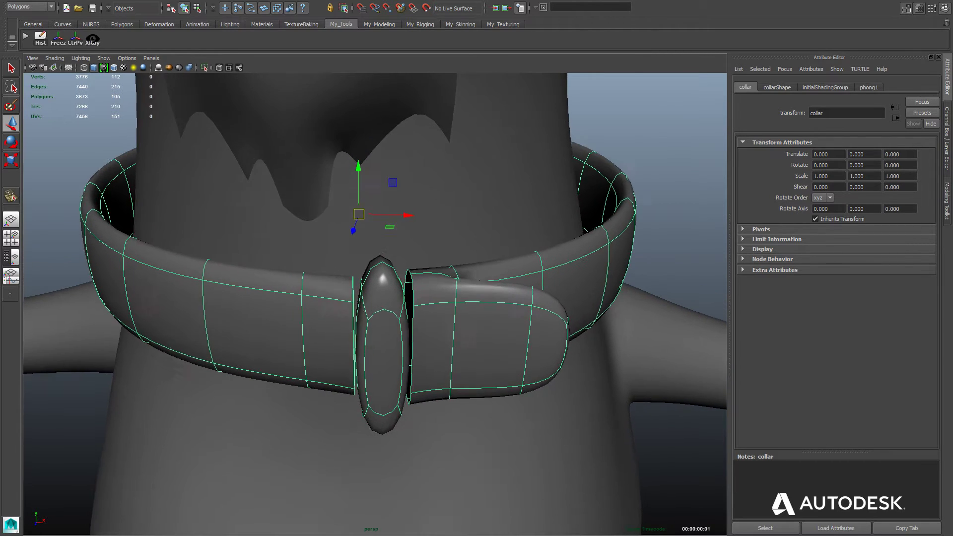
# - Crease the buckle loop's full outer rim edge loop on the side facing away from the strap end, using the Crease Tool
pyautogui.rightClick(303, 313)
pyautogui.moveTo(282, 313); pyautogui.dragTo(303, 290, button='right')
pyautogui.scroll(2, 357, 343)
pyautogui.keyDown('alt'); pyautogui.moveTo(357, 342); pyautogui.dragTo(389, 340); pyautogui.keyUp('alt')
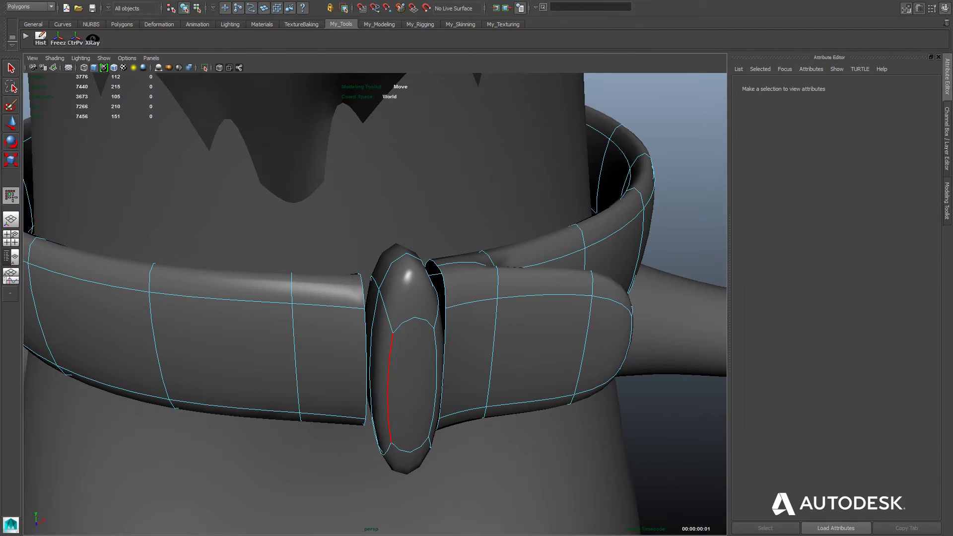
pyautogui.keyDown('shift'); pyautogui.doubleClick(376, 282); pyautogui.keyUp('shift')
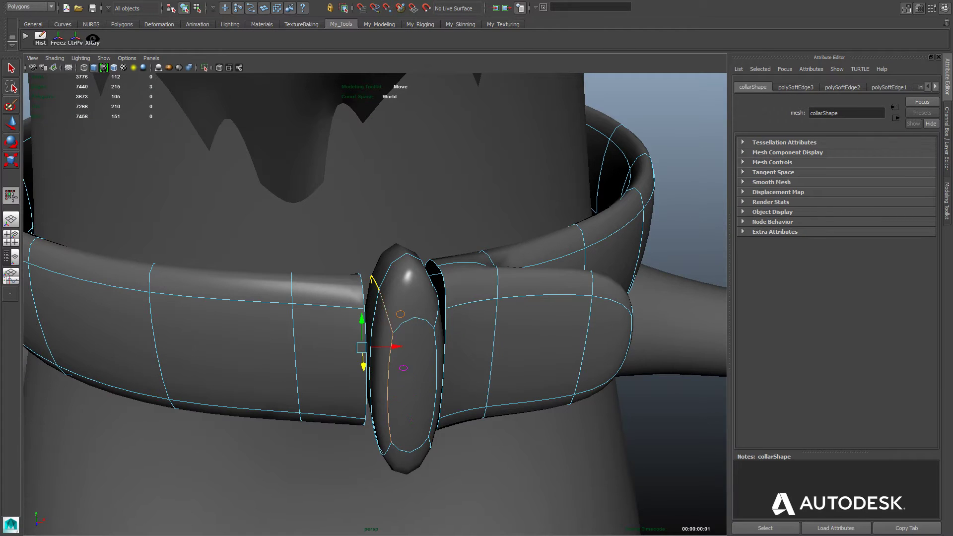
pyautogui.keyDown('alt'); pyautogui.moveTo(376, 282); pyautogui.dragTo(434, 216); pyautogui.keyUp('alt')
pyautogui.keyDown('shift'); pyautogui.doubleClick(431, 341); pyautogui.keyUp('shift')
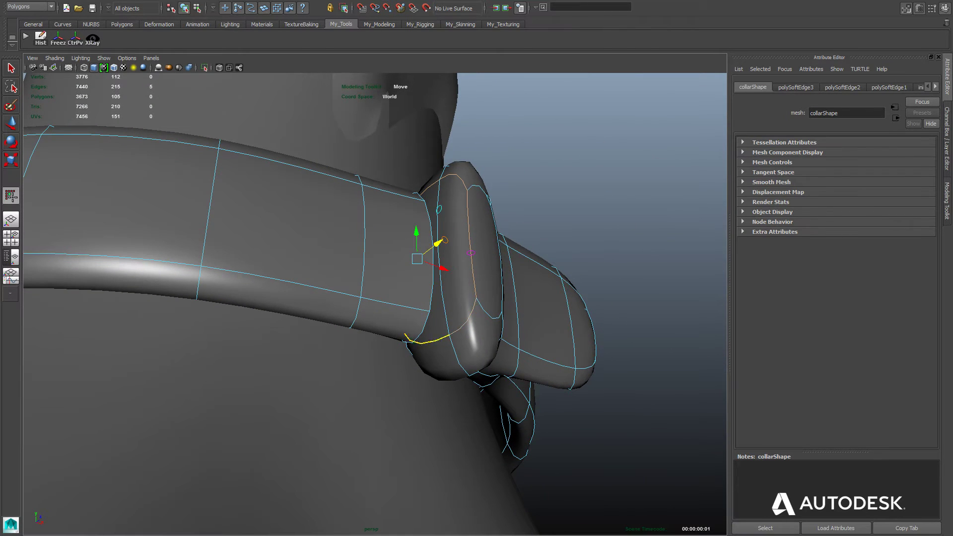
pyautogui.keyDown('alt'); pyautogui.moveTo(431, 341); pyautogui.dragTo(523, 293); pyautogui.keyUp('alt')
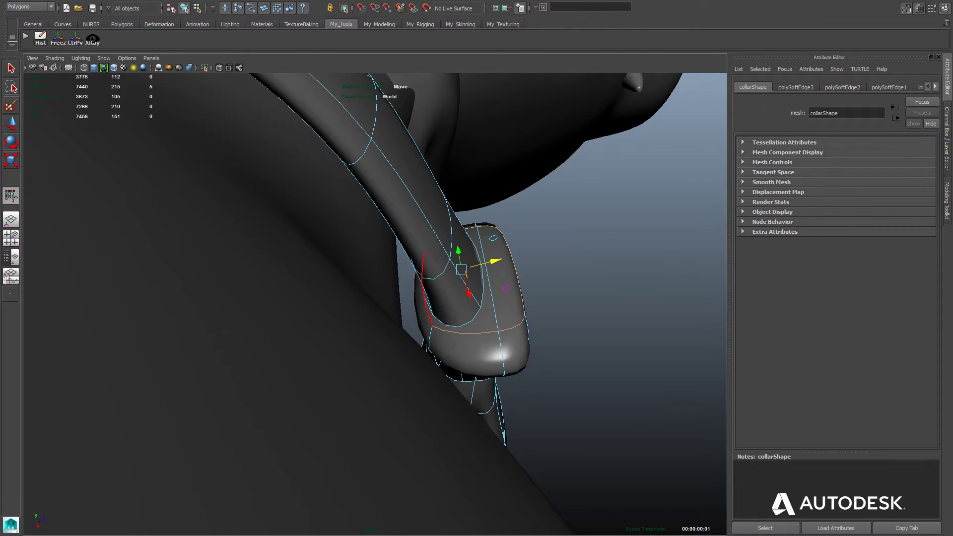
pyautogui.keyDown('shift'); pyautogui.click(423, 287); pyautogui.keyUp('shift')
pyautogui.keyDown('alt'); pyautogui.moveTo(423, 286); pyautogui.dragTo(340, 365); pyautogui.keyUp('alt')
pyautogui.keyDown('alt'); pyautogui.moveTo(454, 323); pyautogui.dragTo(431, 323); pyautogui.keyUp('alt')
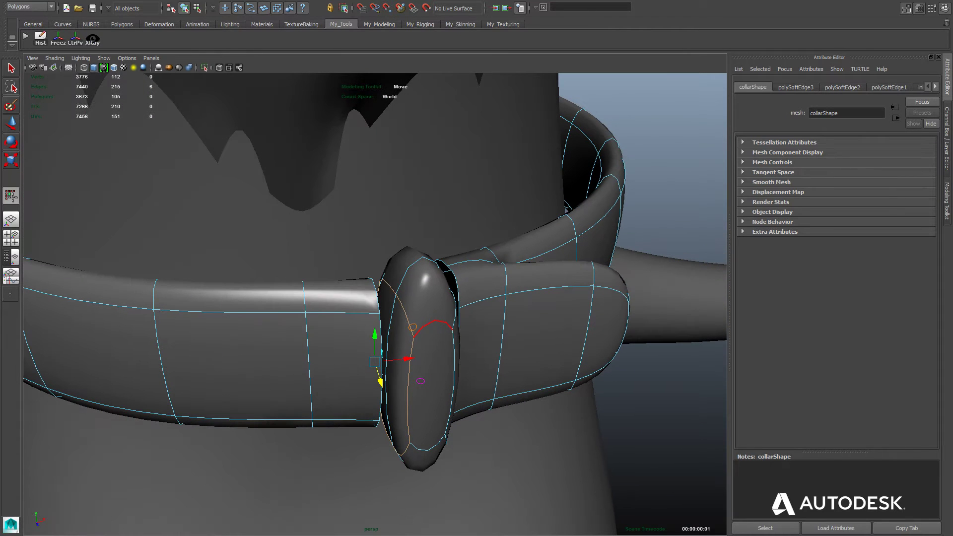
pyautogui.press('space')
pyautogui.click(341, 342)
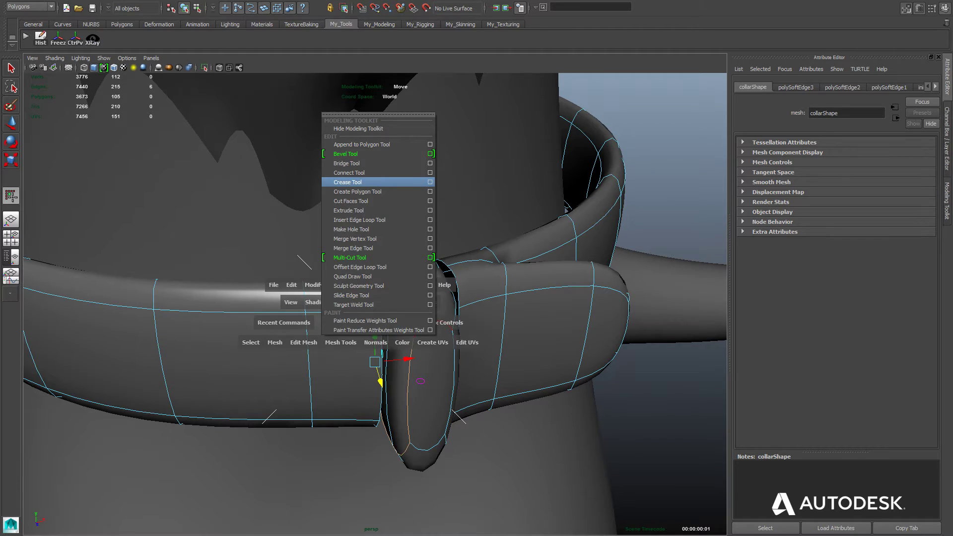
pyautogui.click(430, 182)
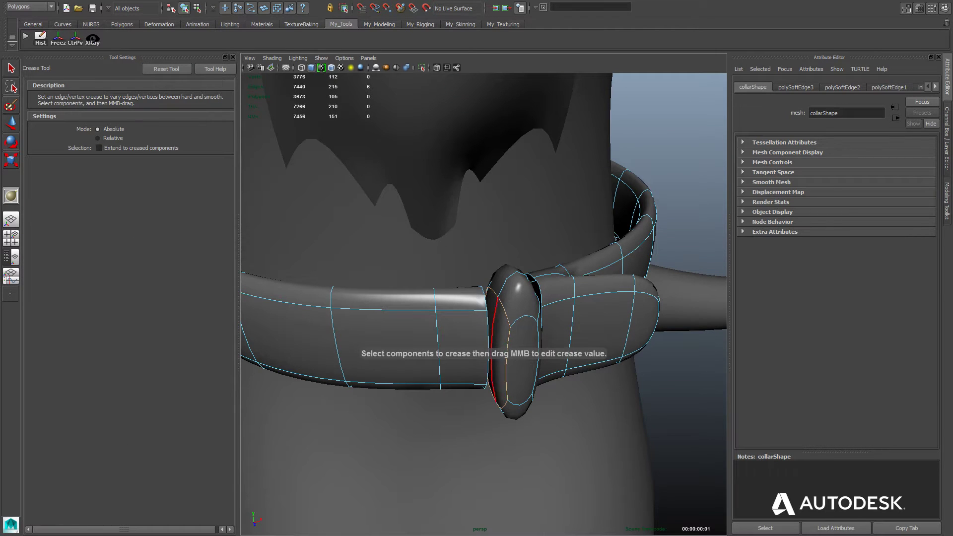
pyautogui.click(507, 357)
pyautogui.moveTo(507, 357); pyautogui.dragTo(534, 420, button='middle')
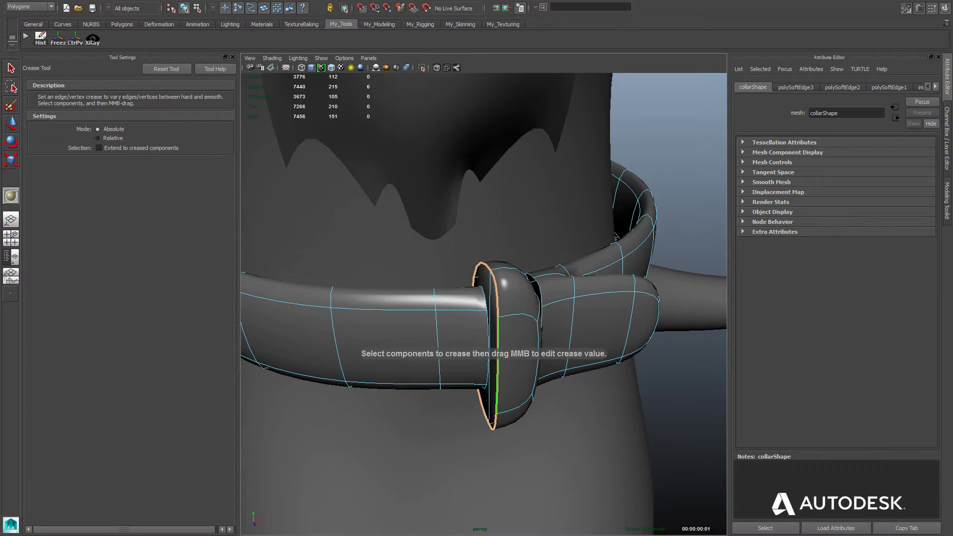
pyautogui.press('space')
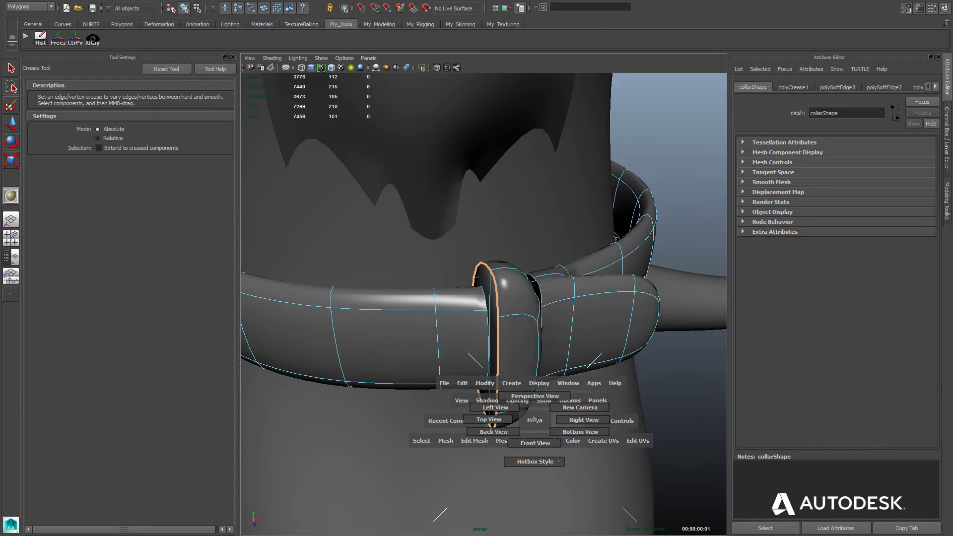
# - Crease the buckle loop's opposite outer rim edges, on the side facing the strap end
pyautogui.keyDown('alt'); pyautogui.moveTo(534, 420); pyautogui.dragTo(422, 399); pyautogui.keyUp('alt')
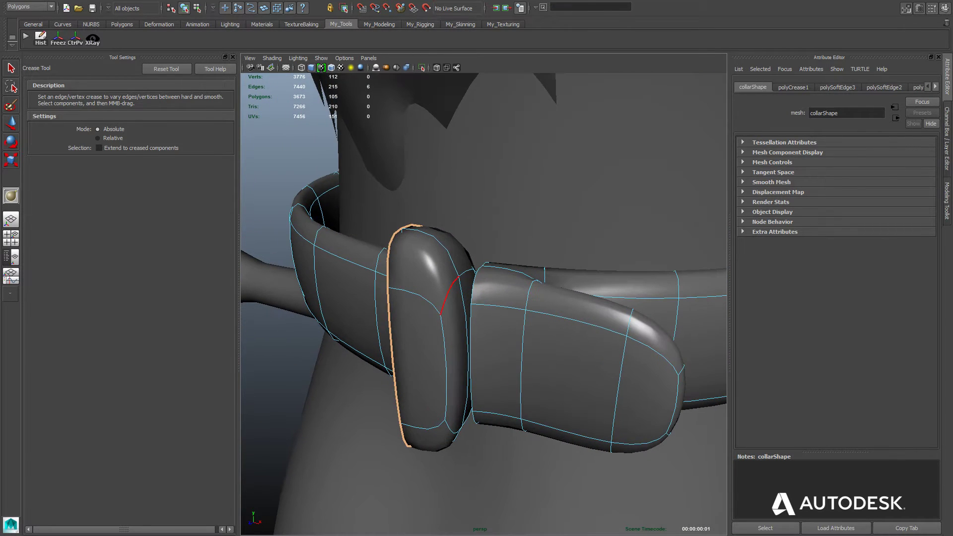
pyautogui.click(448, 296)
pyautogui.keyDown('shift'); pyautogui.click(465, 272); pyautogui.keyUp('shift')
pyautogui.keyDown('shift'); pyautogui.click(445, 347); pyautogui.keyUp('shift')
pyautogui.keyDown('alt'); pyautogui.moveTo(445, 348); pyautogui.dragTo(442, 267); pyautogui.keyUp('alt')
pyautogui.keyDown('alt'); pyautogui.moveTo(431, 359); pyautogui.dragTo(351, 283); pyautogui.keyUp('alt')
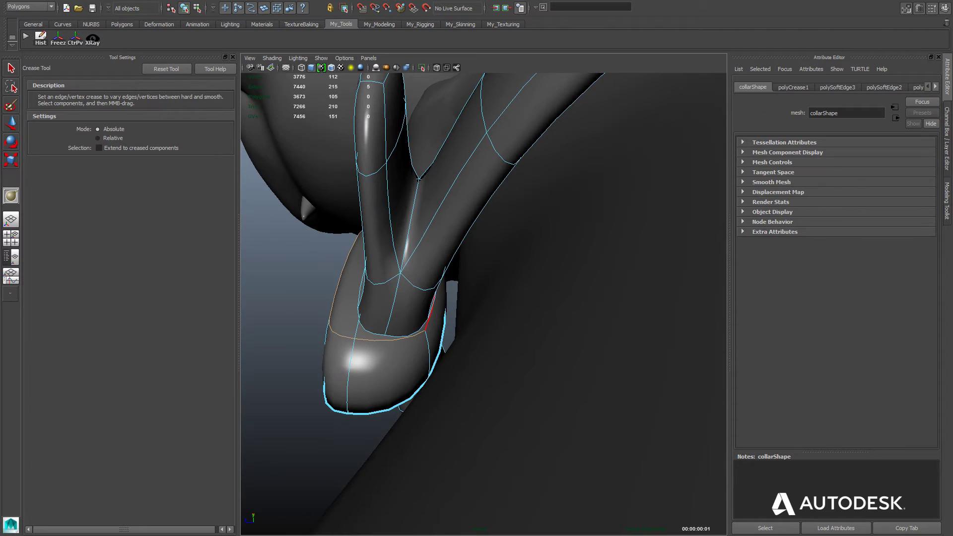
pyautogui.keyDown('shift'); pyautogui.click(430, 313); pyautogui.keyUp('shift')
pyautogui.keyDown('alt'); pyautogui.moveTo(441, 330); pyautogui.dragTo(541, 377); pyautogui.keyUp('alt')
pyautogui.moveTo(496, 348); pyautogui.dragTo(570, 347, button='middle')
# - Crease the short edges crossing the buckle loop's width at its front upper and lower corners
pyautogui.keyDown('alt'); pyautogui.moveTo(570, 347); pyautogui.dragTo(476, 342, button='right'); pyautogui.keyUp('alt')
pyautogui.keyDown('alt'); pyautogui.moveTo(476, 342); pyautogui.dragTo(645, 335); pyautogui.keyUp('alt')
pyautogui.keyDown('alt'); pyautogui.moveTo(484, 297); pyautogui.dragTo(588, 298); pyautogui.keyUp('alt')
pyautogui.keyDown('alt'); pyautogui.moveTo(476, 307); pyautogui.dragTo(545, 318, button='right'); pyautogui.keyUp('alt')
pyautogui.keyDown('alt'); pyautogui.moveTo(546, 317); pyautogui.dragTo(593, 355, button='middle'); pyautogui.keyUp('alt')
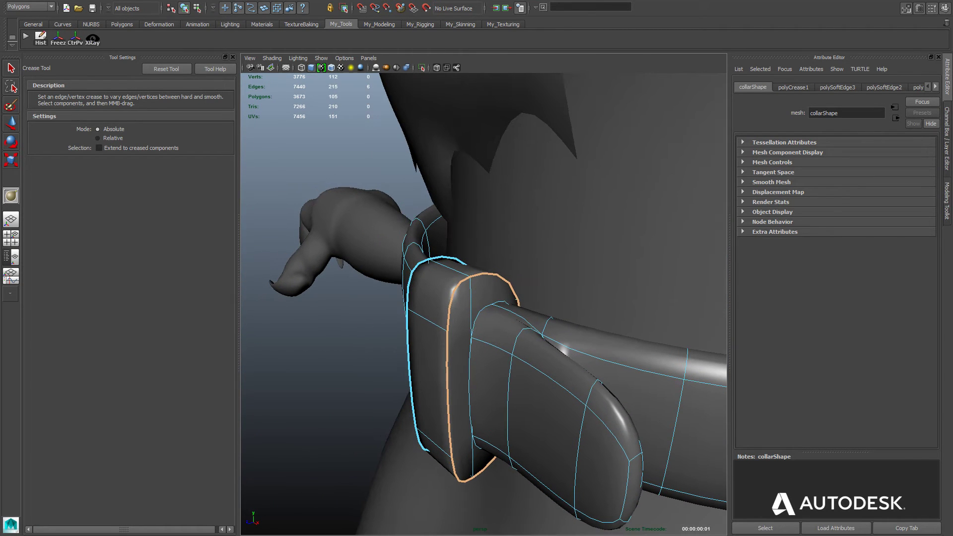
pyautogui.press('1')
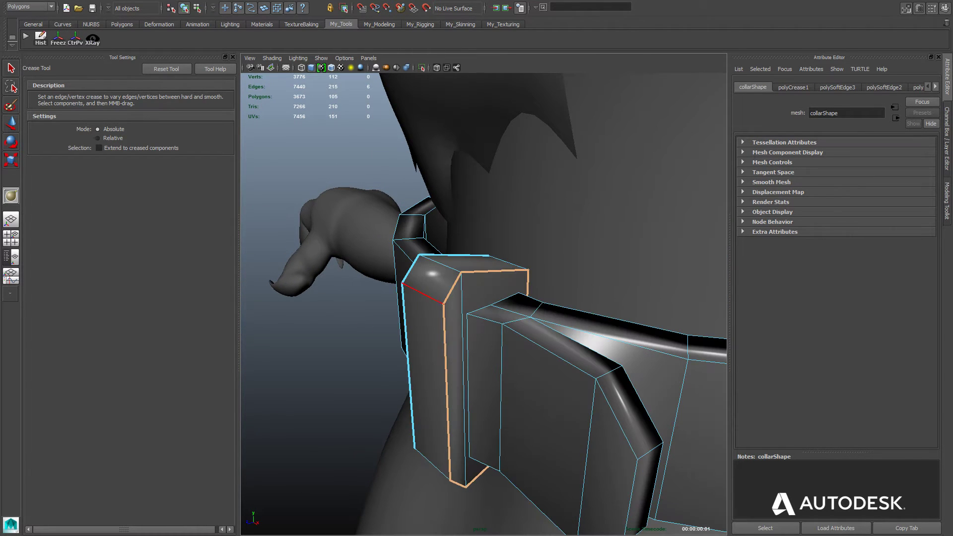
pyautogui.press('3')
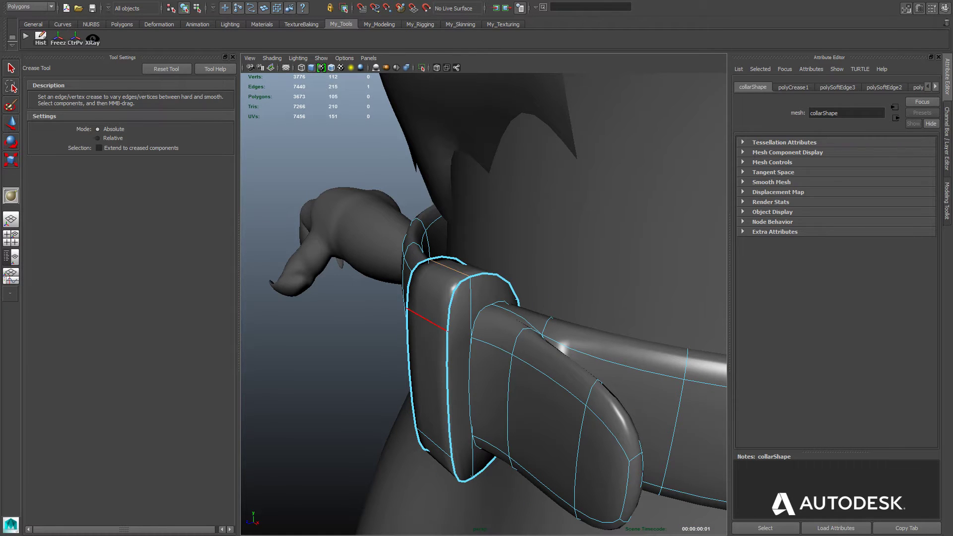
pyautogui.keyDown('shift'); pyautogui.click(427, 319); pyautogui.keyUp('shift')
pyautogui.keyDown('alt'); pyautogui.moveTo(427, 320); pyautogui.dragTo(430, 218); pyautogui.keyUp('alt')
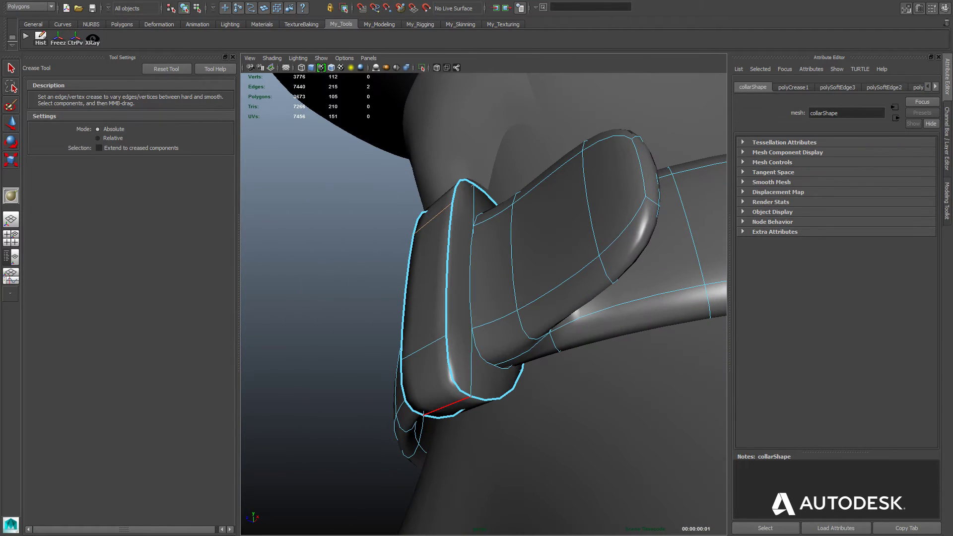
pyautogui.moveTo(437, 298); pyautogui.dragTo(467, 297, button='middle')
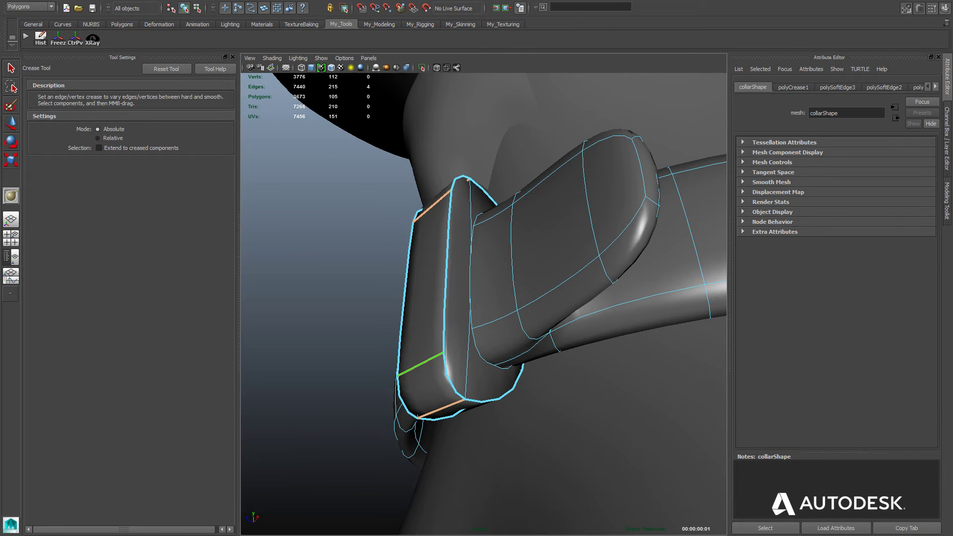
# - Crease the remaining cross edges at the buckle loop's rear corners, then compare the loop's unsmoothed cage with the smooth preview
pyautogui.keyDown('alt'); pyautogui.moveTo(466, 297); pyautogui.dragTo(397, 374); pyautogui.keyUp('alt')
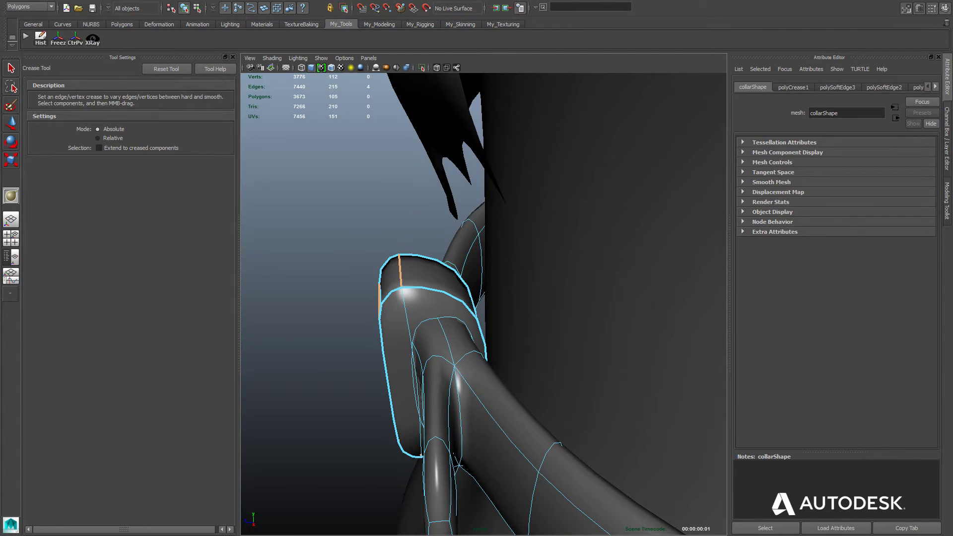
pyautogui.press('1')
pyautogui.keyDown('alt'); pyautogui.moveTo(472, 310); pyautogui.dragTo(421, 317); pyautogui.keyUp('alt')
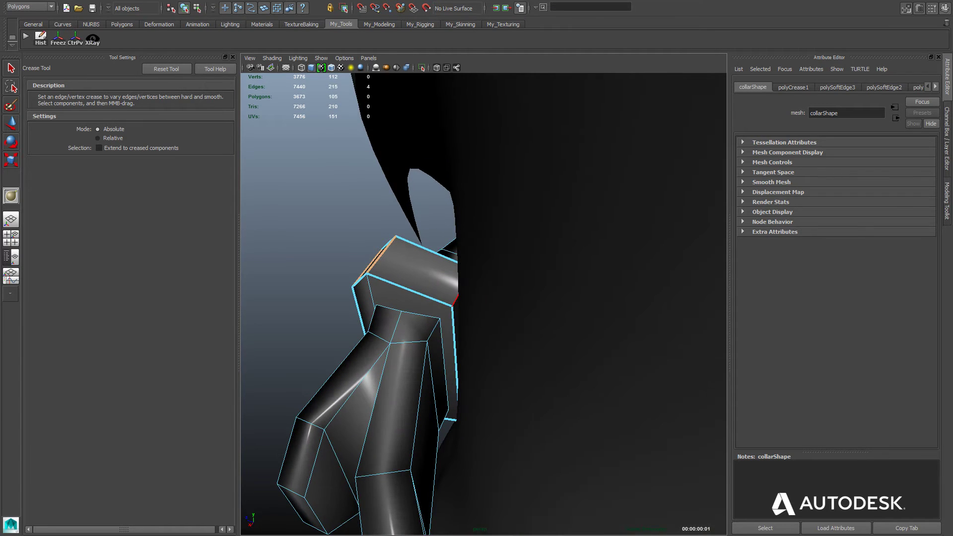
pyautogui.keyDown('alt'); pyautogui.moveTo(422, 397); pyautogui.dragTo(425, 263); pyautogui.keyUp('alt')
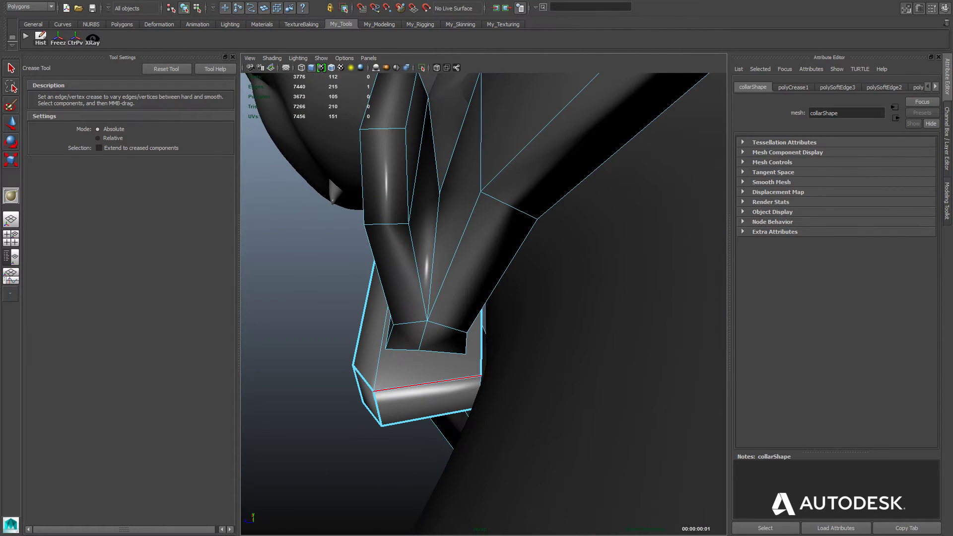
pyautogui.keyDown('alt'); pyautogui.moveTo(427, 380); pyautogui.dragTo(434, 368); pyautogui.keyUp('alt')
pyautogui.press('3')
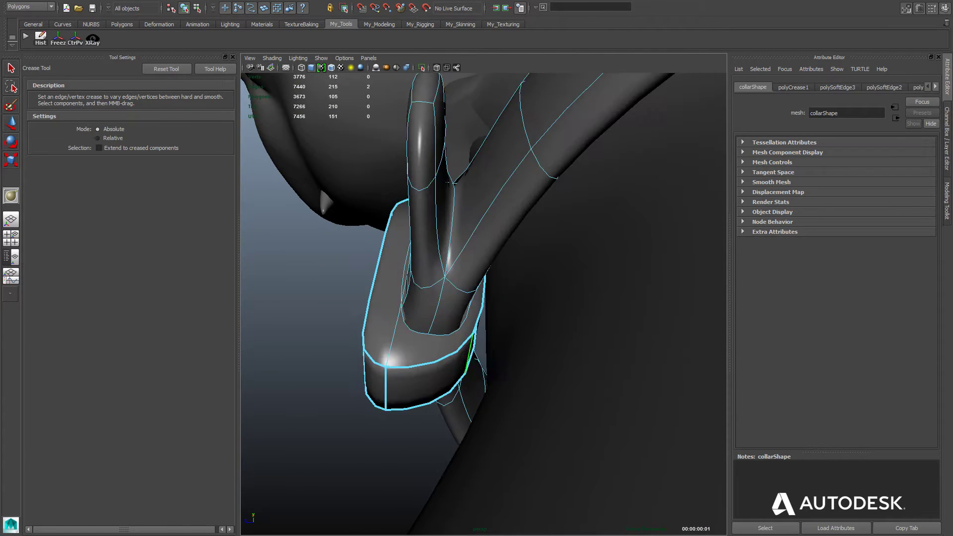
pyautogui.moveTo(439, 362); pyautogui.dragTo(518, 362, button='middle')
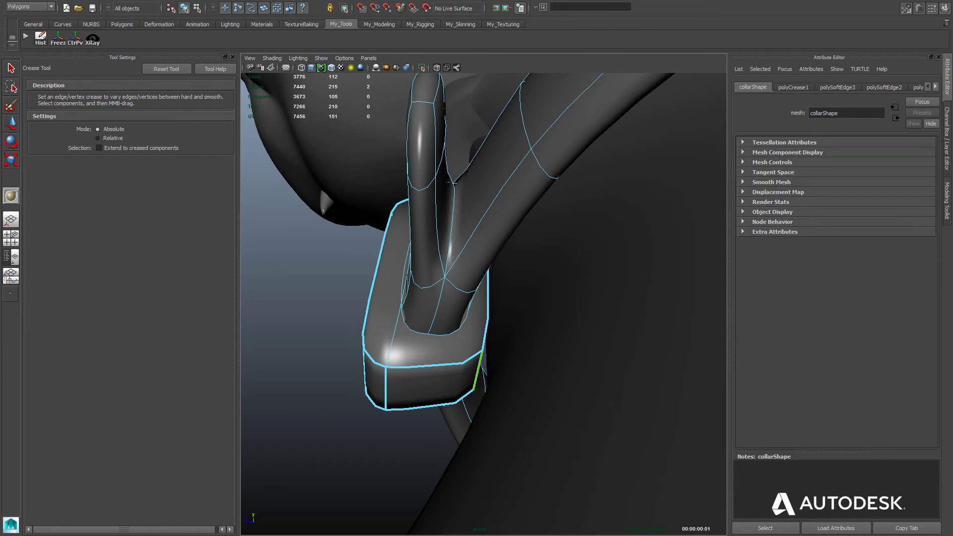
pyautogui.keyDown('alt'); pyautogui.moveTo(439, 367); pyautogui.dragTo(615, 421); pyautogui.keyUp('alt')
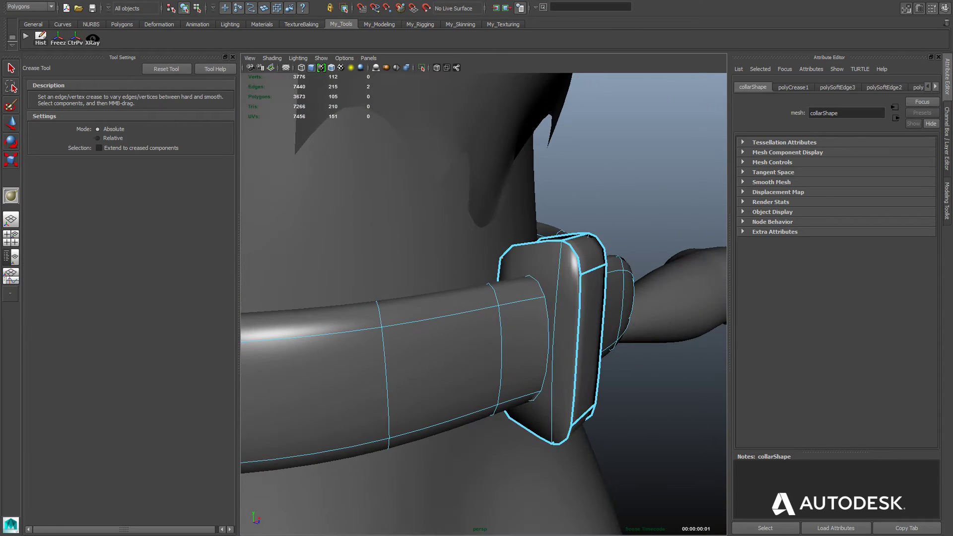
pyautogui.press('1')
pyautogui.scroll(-2, 536, 432)
pyautogui.press('3')
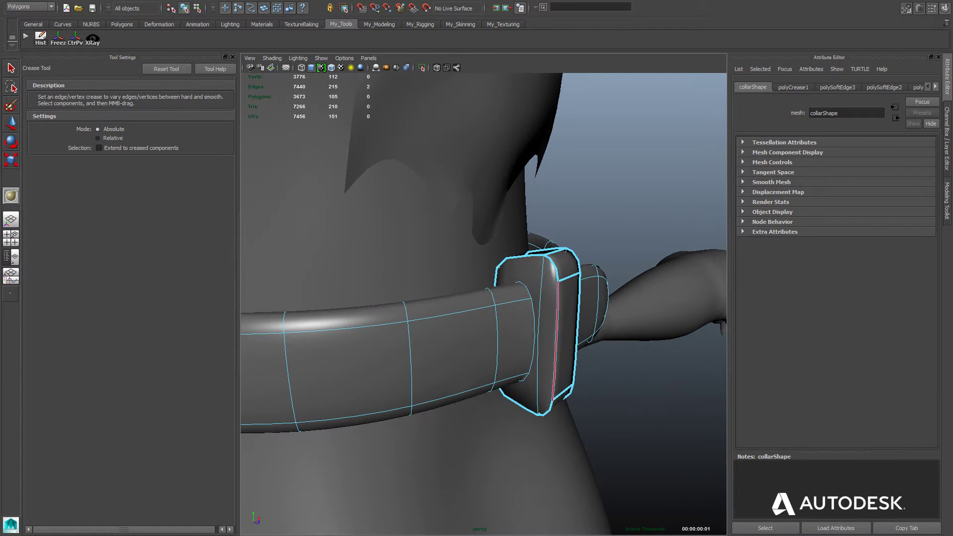
# - Crease the long upper and lower edge loops around the collar and strap end, then return to object selection
pyautogui.keyDown('alt'); pyautogui.moveTo(556, 347); pyautogui.dragTo(387, 348); pyautogui.keyUp('alt')
pyautogui.keyDown('alt'); pyautogui.moveTo(318, 421); pyautogui.dragTo(348, 427); pyautogui.keyUp('alt')
pyautogui.press('1')
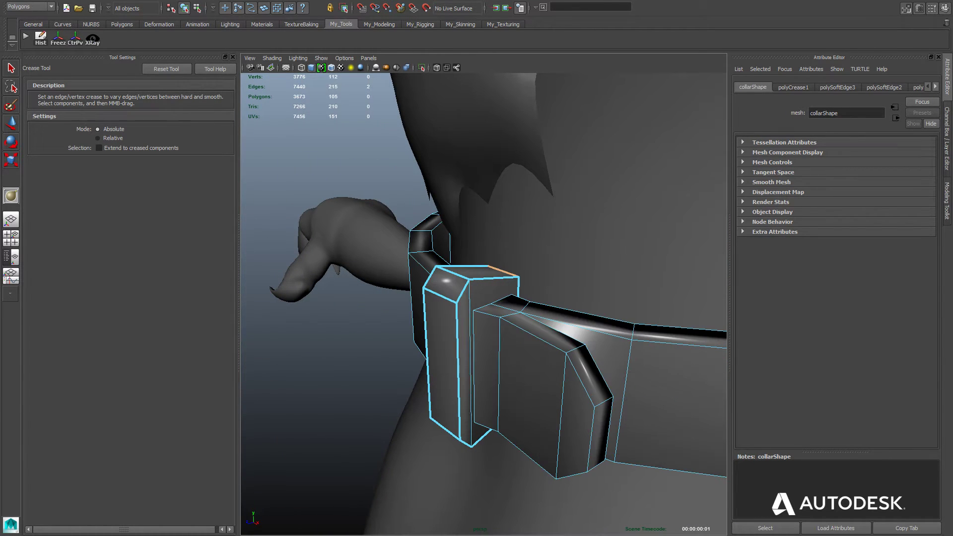
pyautogui.doubleClick(579, 312)
pyautogui.keyDown('shift'); pyautogui.doubleClick(576, 326); pyautogui.keyUp('shift')
pyautogui.keyDown('alt'); pyautogui.moveTo(601, 370); pyautogui.dragTo(615, 370); pyautogui.keyUp('alt')
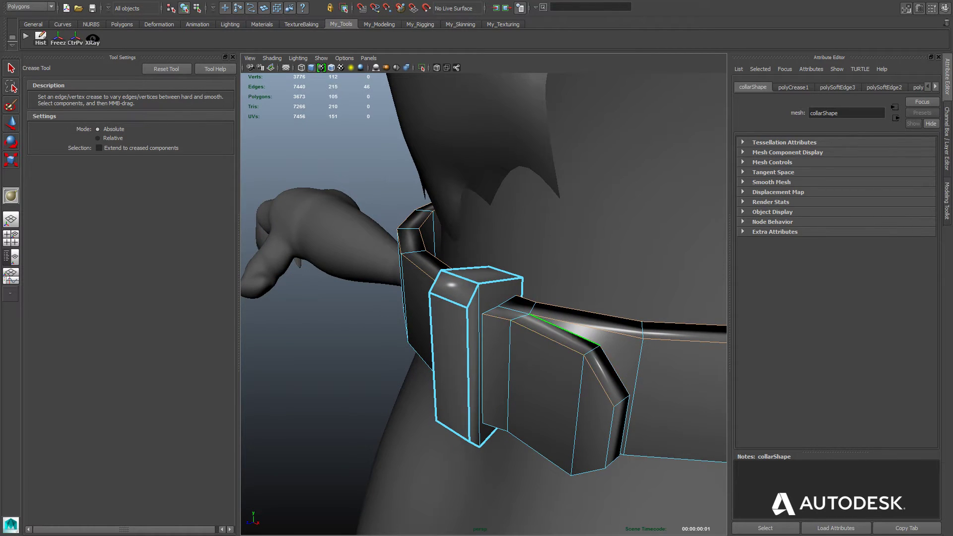
pyautogui.keyDown('alt'); pyautogui.moveTo(578, 409); pyautogui.dragTo(538, 323); pyautogui.keyUp('alt')
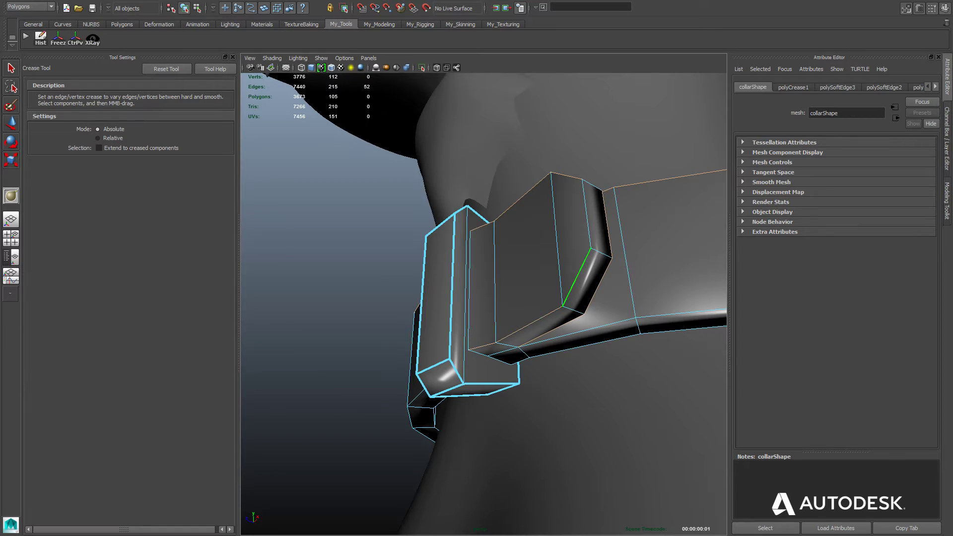
pyautogui.keyDown('shift'); pyautogui.click(577, 332); pyautogui.keyUp('shift')
pyautogui.keyDown('alt'); pyautogui.moveTo(447, 347); pyautogui.dragTo(600, 342); pyautogui.keyUp('alt')
pyautogui.keyDown('alt'); pyautogui.moveTo(616, 293); pyautogui.dragTo(555, 347); pyautogui.keyUp('alt')
pyautogui.press('3')
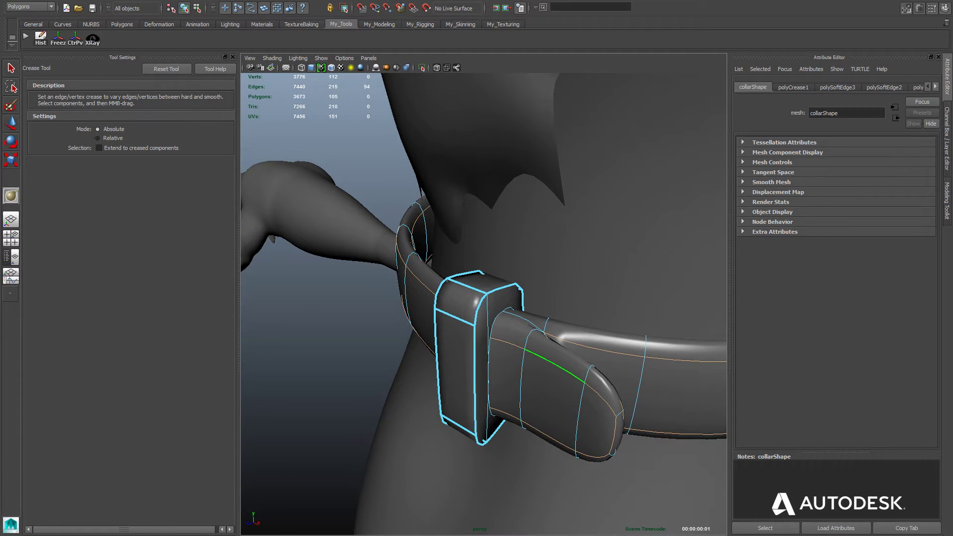
pyautogui.moveTo(555, 358); pyautogui.dragTo(604, 358, button='middle')
pyautogui.keyDown('alt'); pyautogui.moveTo(578, 417); pyautogui.dragTo(526, 396, button='right'); pyautogui.keyUp('alt')
pyautogui.keyDown('alt'); pyautogui.moveTo(526, 397); pyautogui.dragTo(477, 414, button='middle'); pyautogui.keyUp('alt')
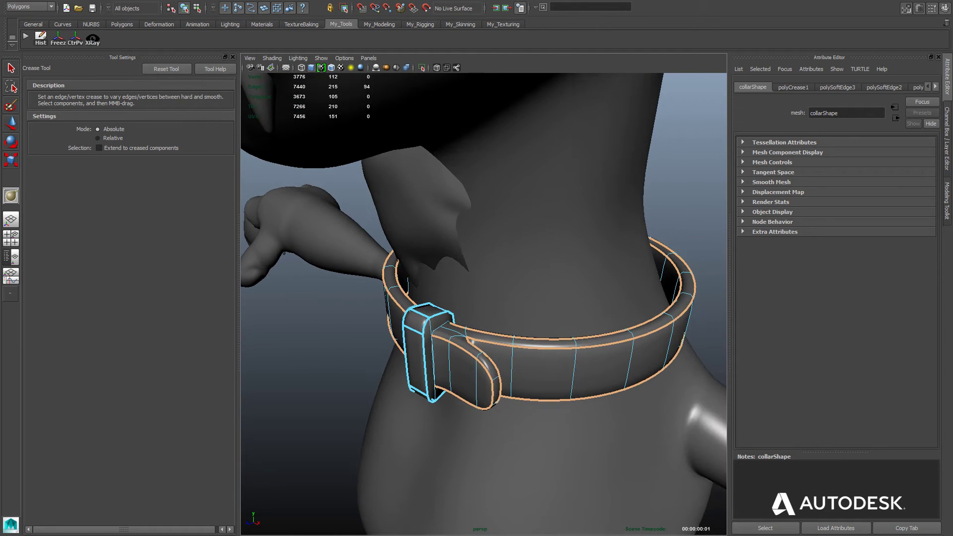
pyautogui.moveTo(539, 328); pyautogui.dragTo(573, 314, button='right')
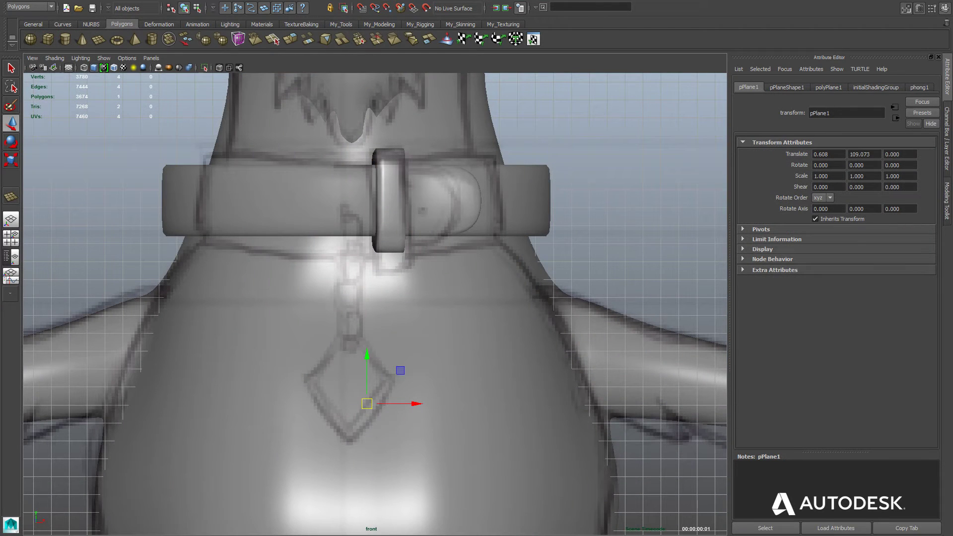
# - Set the new plane's Translate Z to 20 and centre it over the diamond pendant in the front sketch
pyautogui.moveTo(902, 154); pyautogui.dragTo(885, 154)
pyautogui.write('20')
pyautogui.press('Tab')
pyautogui.scroll(3, 333, 450)
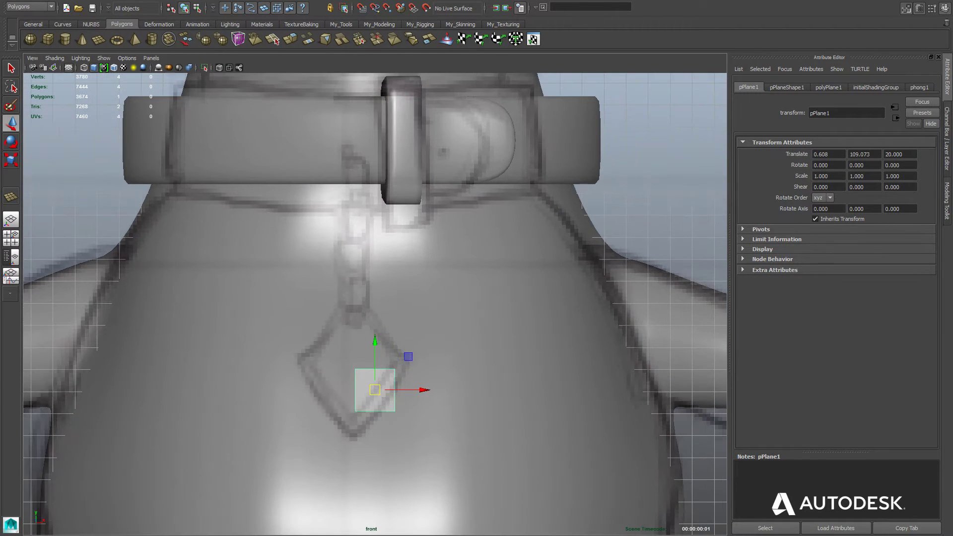
pyautogui.moveTo(374, 389); pyautogui.dragTo(353, 367)
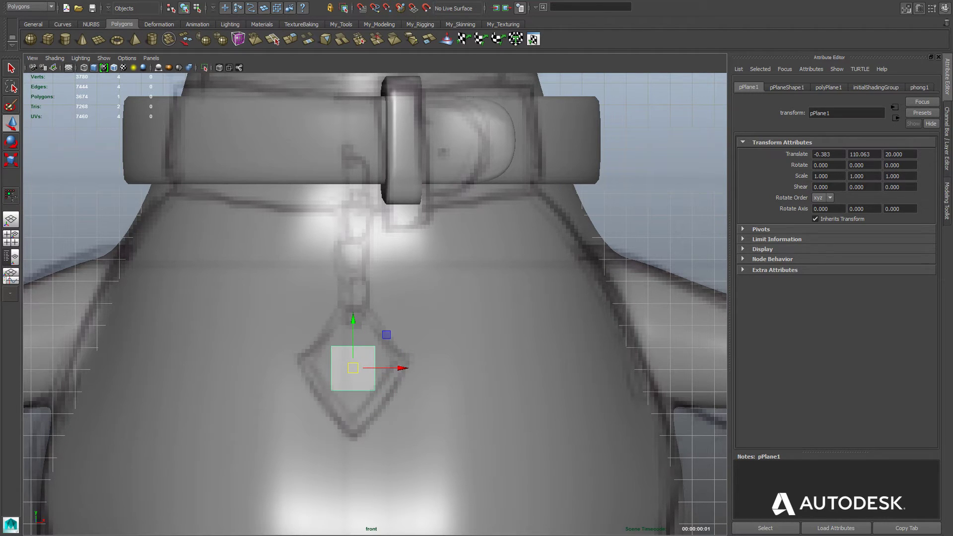
# - Rotate the plane 45 degrees about Z into a diamond and open its polyPlane1 creation attributes
pyautogui.write('45')
pyautogui.press('Tab')
pyautogui.click(828, 87)
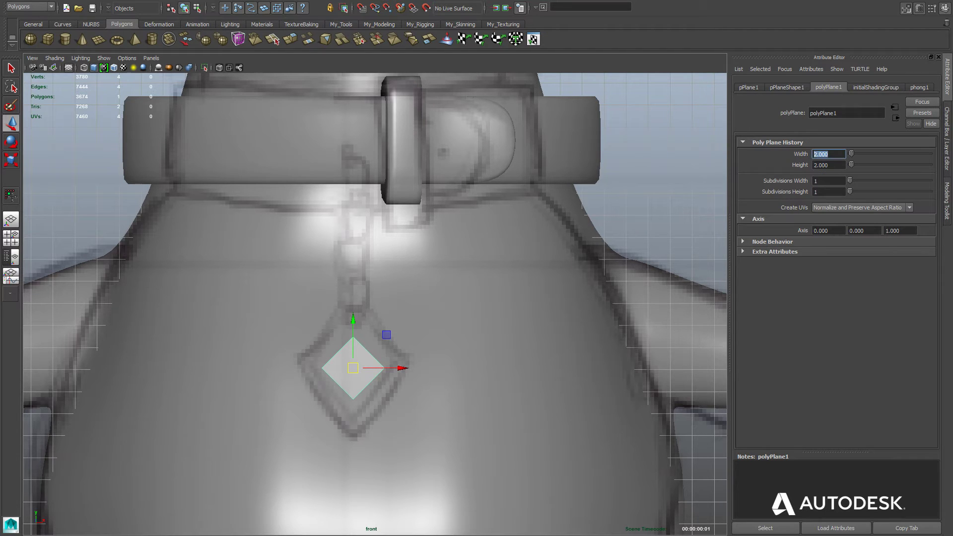
# - Set the diamond plane's width and height to 3
pyautogui.write('3')
pyautogui.press('Tab')
pyautogui.write('3')
pyautogui.press('Tab')
# - Set the diamond plane's width and height to 4
pyautogui.hotkey('shift', 'Tab')
pyautogui.hotkey('shift', 'Tab')
pyautogui.write('4')
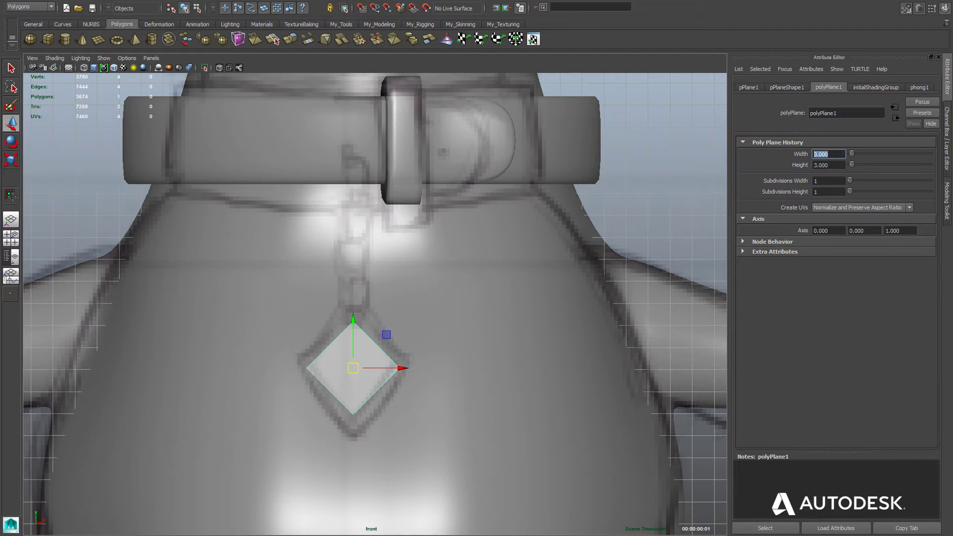
pyautogui.press('Tab')
pyautogui.write('4')
pyautogui.press('Tab')
# - Extrude the diamond plane's face into a solid pendant with a Local Z of 0.76
pyautogui.keyDown('alt'); pyautogui.moveTo(375, 325); pyautogui.dragTo(387, 303, button='middle'); pyautogui.keyUp('alt')
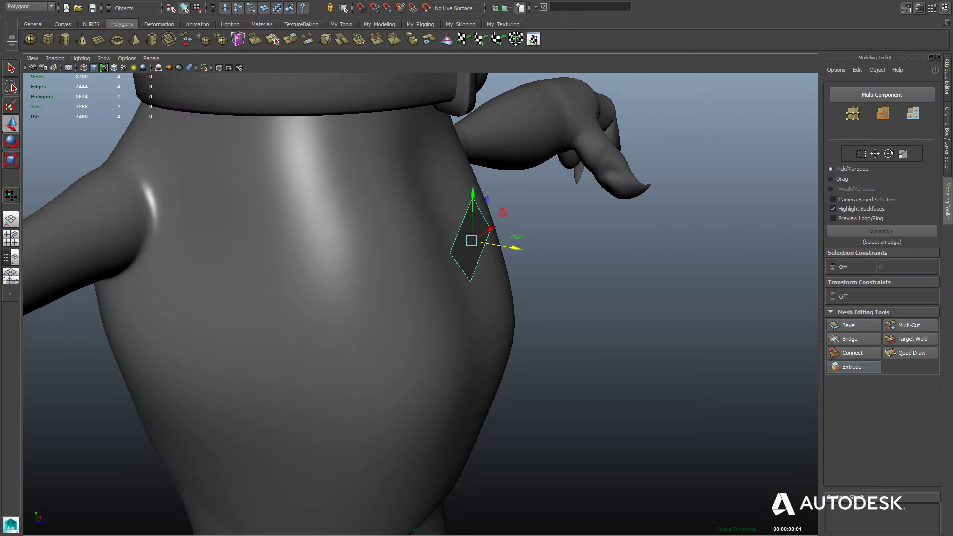
pyautogui.moveTo(470, 240); pyautogui.dragTo(323, 242)
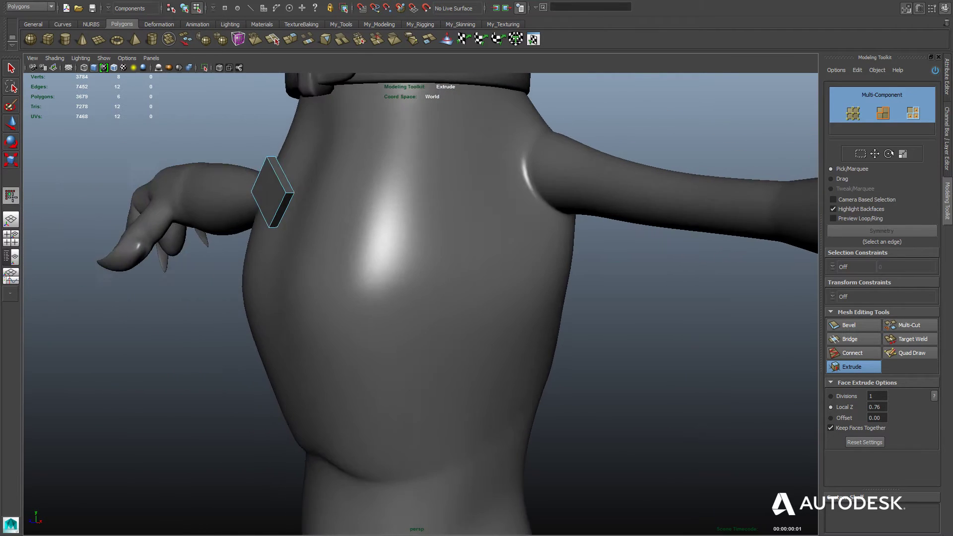
# - Scale the diamond pendant vertically so it matches the elongated diamond in the front-view sketch
pyautogui.keyDown('alt'); pyautogui.moveTo(323, 241); pyautogui.dragTo(350, 325, button='middle'); pyautogui.keyUp('alt')
pyautogui.keyDown('alt'); pyautogui.moveTo(350, 325); pyautogui.dragTo(390, 322); pyautogui.keyUp('alt')
pyautogui.press('w')
pyautogui.press('r')
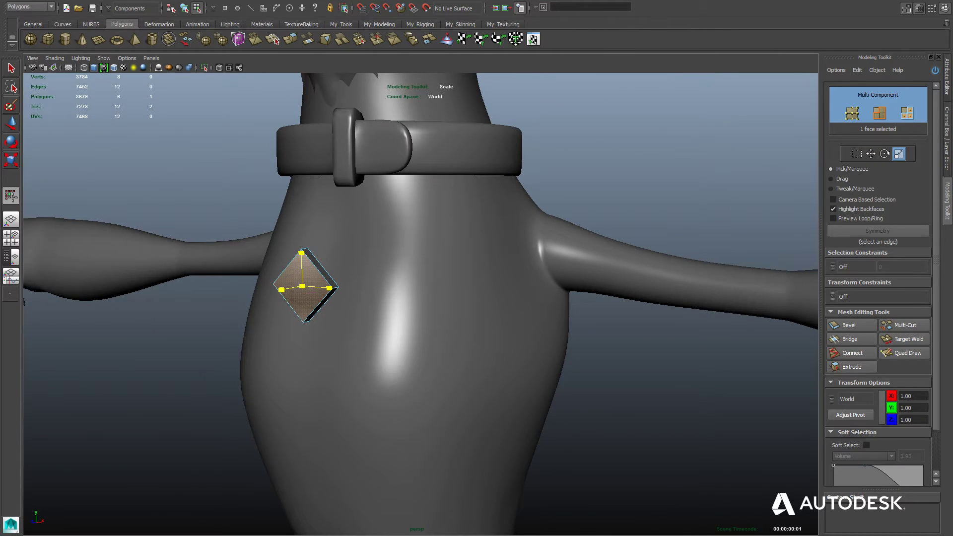
pyautogui.keyDown('alt'); pyautogui.moveTo(397, 297); pyautogui.dragTo(447, 297); pyautogui.keyUp('alt')
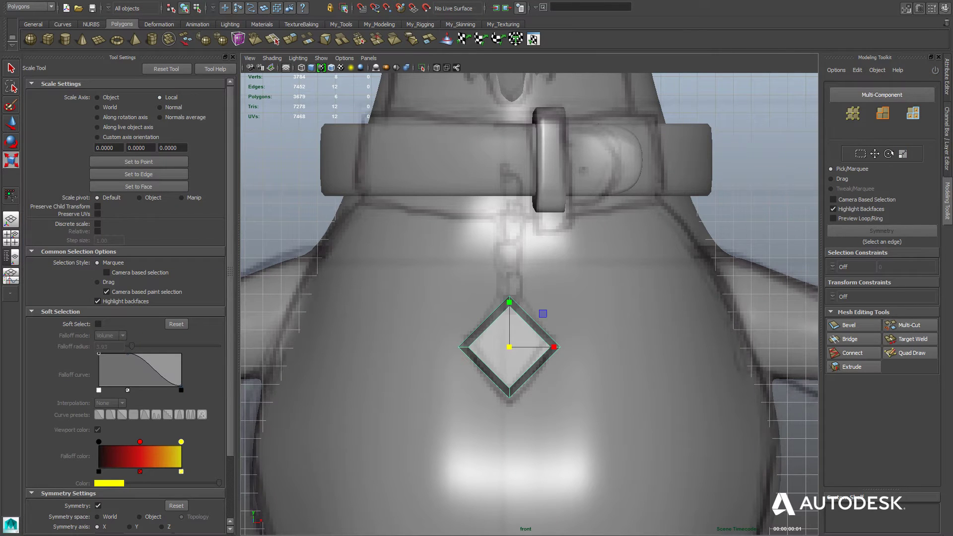
pyautogui.moveTo(509, 302)
pyautogui.mouseDown()
pyautogui.moveTo(509, 291)
pyautogui.moveTo(509, 301)
pyautogui.mouseUp()
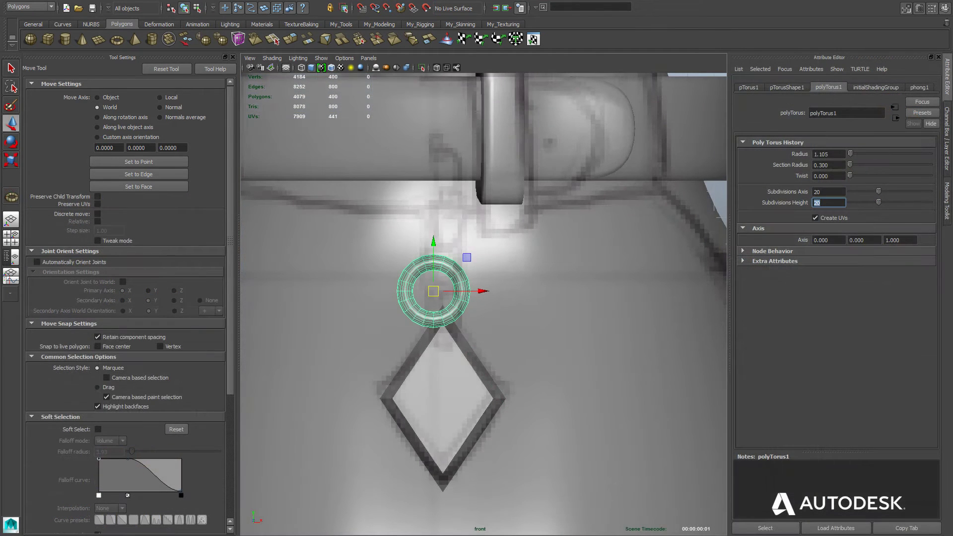
# - Try 5 axis and height subdivisions on the torus, and settle on 6 for both
pyautogui.write('5')
pyautogui.press('Tab')
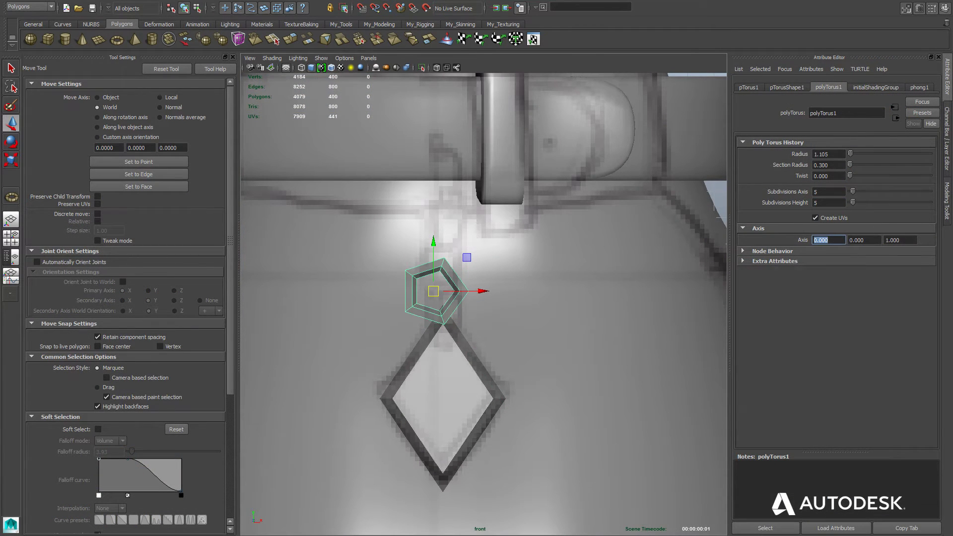
pyautogui.hotkey('shift', 'Tab')
pyautogui.hotkey('shift', 'Tab')
pyautogui.write('6')
pyautogui.press('Tab')
pyautogui.write('6')
pyautogui.press('Tab')
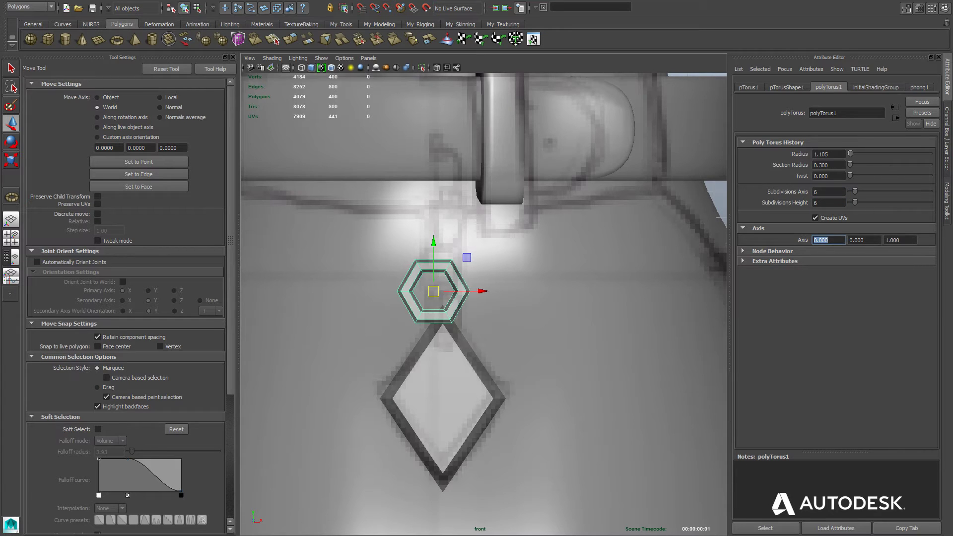
# - Centre the hexagonal torus over the diamond pendant's upper tip and open its transform attributes
pyautogui.moveTo(433, 291); pyautogui.dragTo(441, 284)
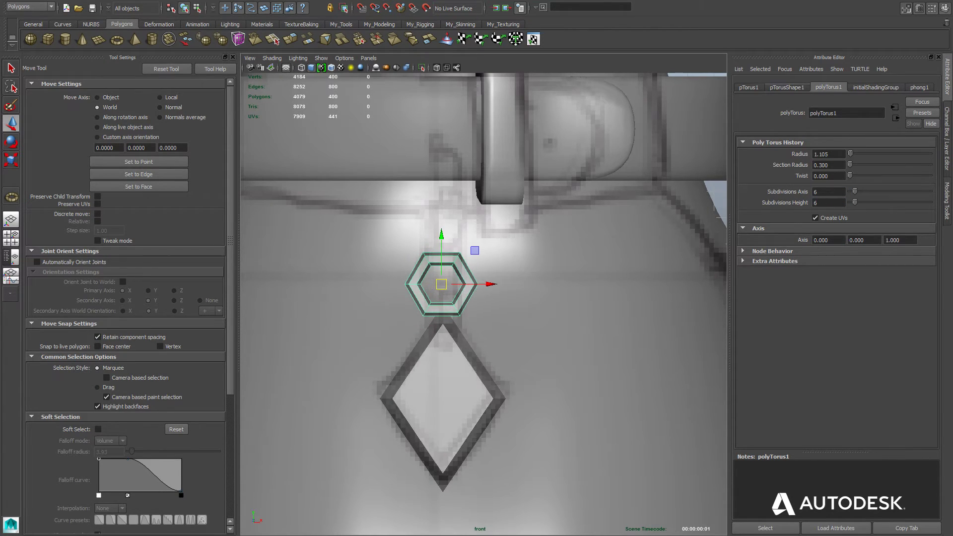
pyautogui.click(748, 88)
pyautogui.keyDown('alt'); pyautogui.moveTo(441, 284); pyautogui.dragTo(471, 284, button='right'); pyautogui.keyUp('alt')
pyautogui.keyDown('alt'); pyautogui.moveTo(471, 284); pyautogui.dragTo(491, 298, button='middle'); pyautogui.keyUp('alt')
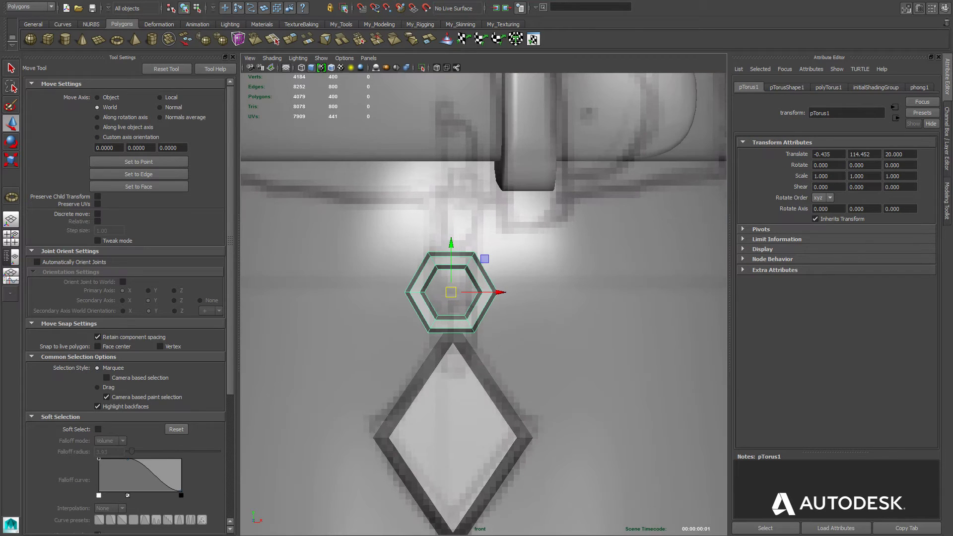
pyautogui.moveTo(451, 244); pyautogui.dragTo(451, 274)
# - Rotate the hexagonal ring 90 degrees about Y and lower it so it overlaps the diamond's upper tip
pyautogui.doubleClick(858, 165)
pyautogui.write('90')
pyautogui.press('Tab')
pyautogui.keyDown('alt'); pyautogui.moveTo(502, 323); pyautogui.dragTo(456, 287, button='middle'); pyautogui.keyUp('alt')
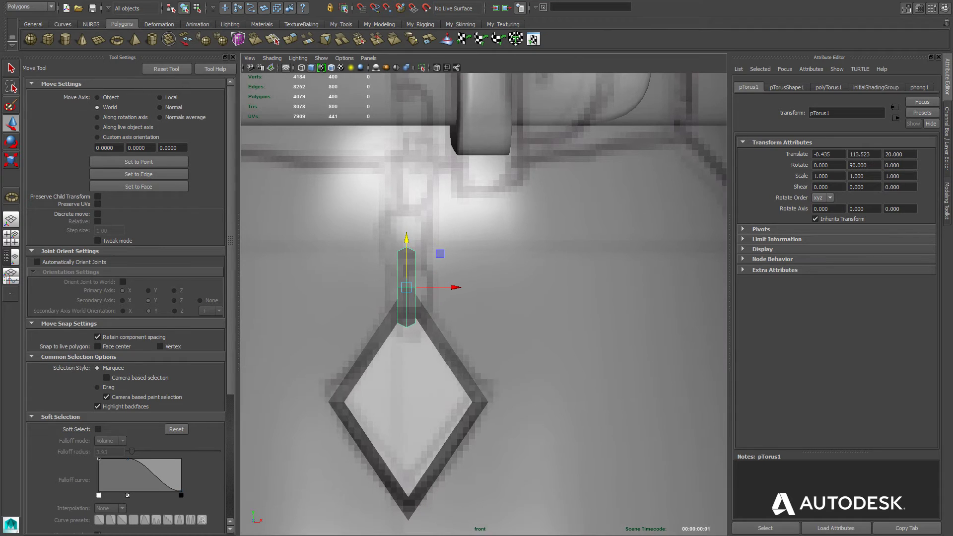
pyautogui.moveTo(406, 239); pyautogui.dragTo(406, 247)
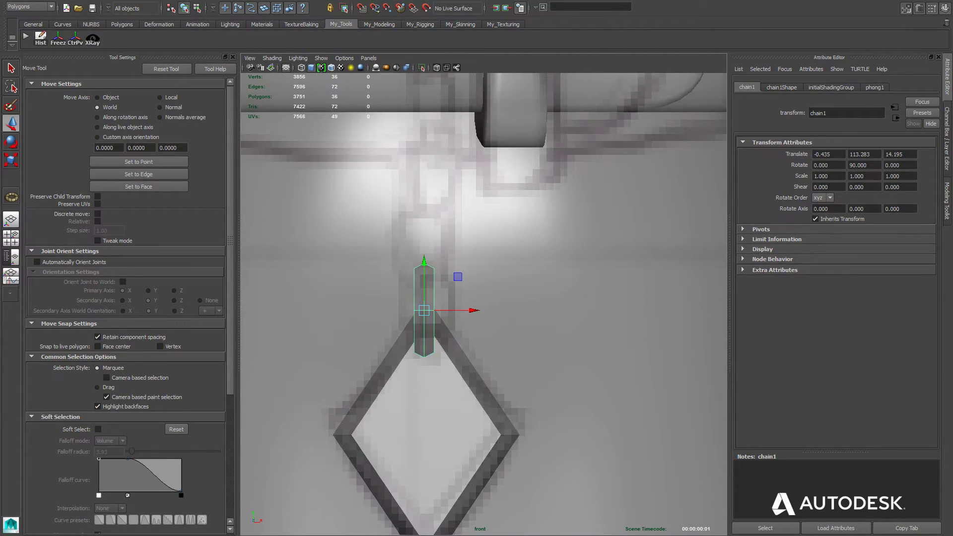
# - Raise the duplicated chain link above the first link and set its Y rotation to 0
pyautogui.moveTo(424, 261); pyautogui.dragTo(424, 226)
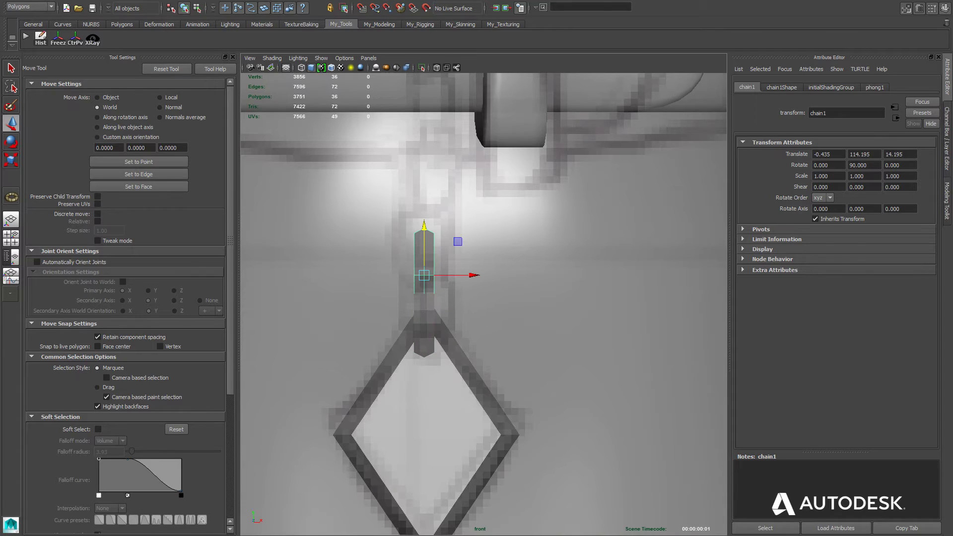
pyautogui.moveTo(869, 165); pyautogui.dragTo(847, 165)
pyautogui.write('0')
pyautogui.press('Tab')
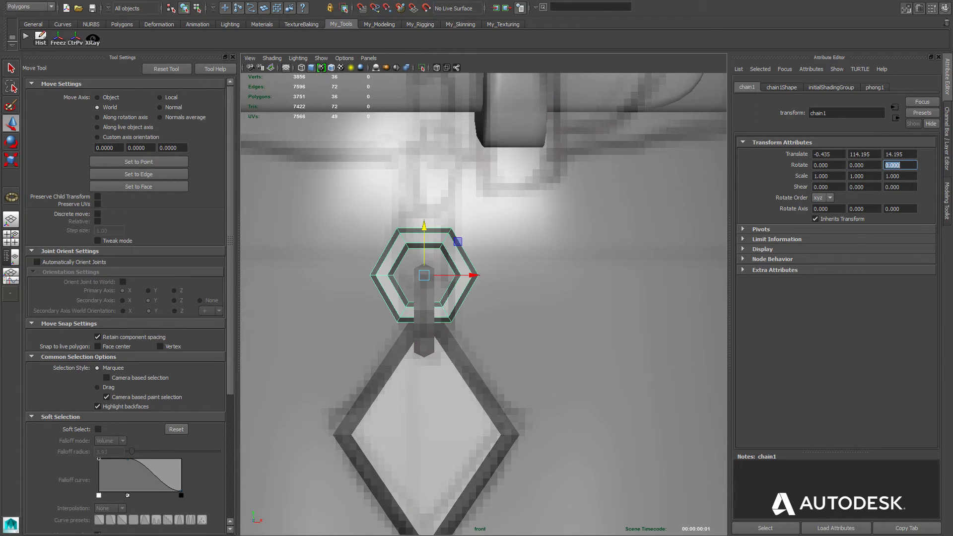
pyautogui.moveTo(424, 226); pyautogui.dragTo(424, 215)
# - Check the two chain links in perspective and raise the upper link so it interlocks cleanly with the lower one
pyautogui.press('space')
pyautogui.press('space')
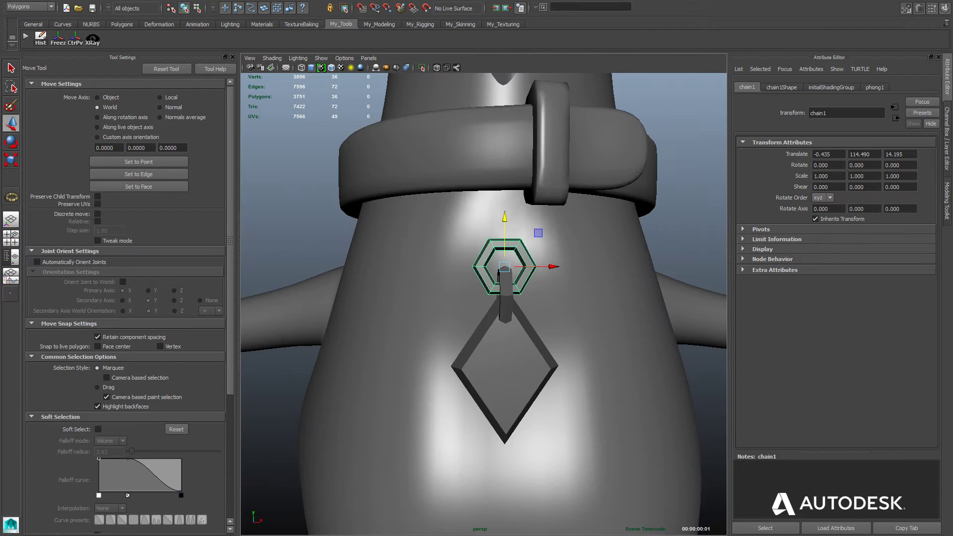
pyautogui.keyDown('alt'); pyautogui.moveTo(501, 223); pyautogui.dragTo(620, 223); pyautogui.keyUp('alt')
pyautogui.keyDown('alt'); pyautogui.moveTo(476, 333); pyautogui.dragTo(484, 335); pyautogui.keyUp('alt')
pyautogui.keyDown('alt'); pyautogui.moveTo(483, 334); pyautogui.dragTo(502, 336, button='right'); pyautogui.keyUp('alt')
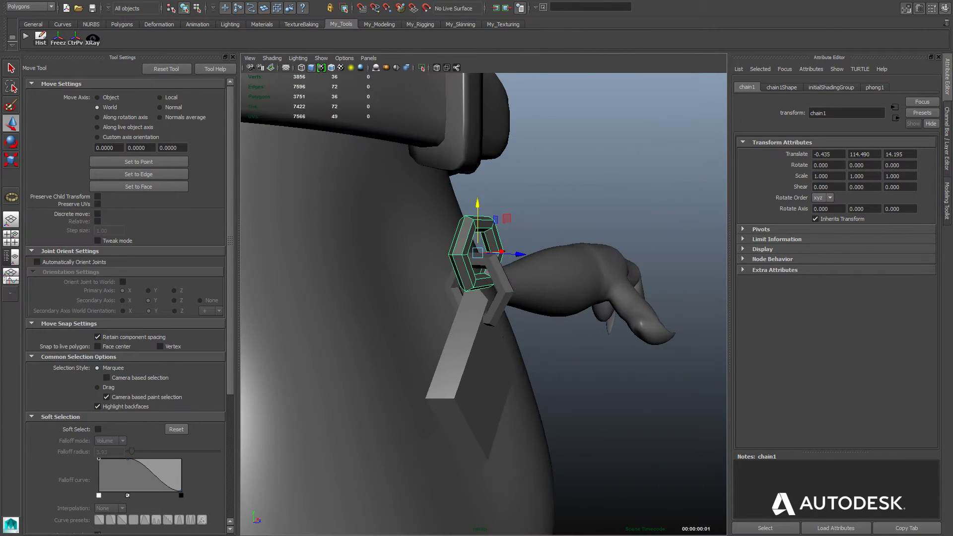
pyautogui.keyDown('alt'); pyautogui.moveTo(502, 336); pyautogui.dragTo(467, 337); pyautogui.keyUp('alt')
pyautogui.keyDown('alt'); pyautogui.moveTo(466, 337); pyautogui.dragTo(521, 343, button='right'); pyautogui.keyUp('alt')
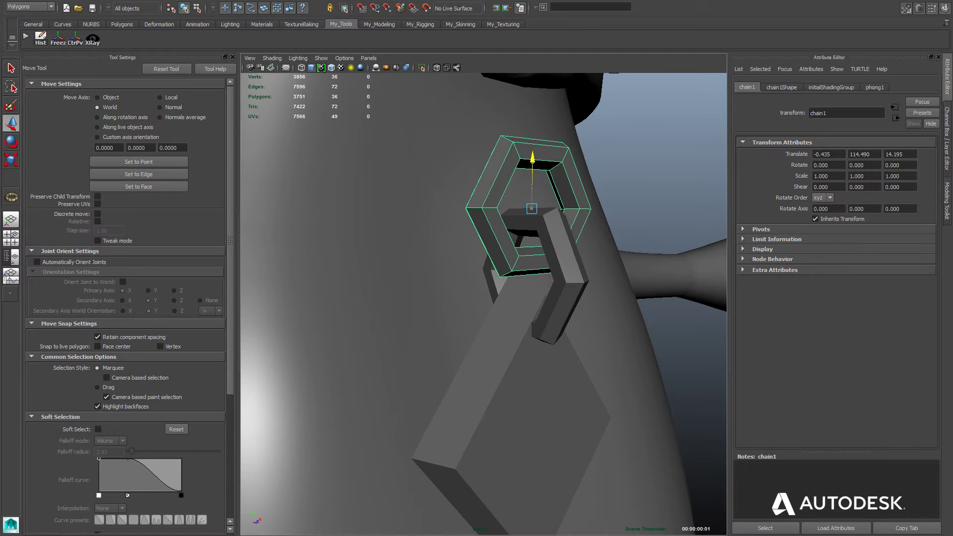
pyautogui.moveTo(532, 159); pyautogui.dragTo(532, 148)
# - Raise the duplicated top pair of links to continue the chain up to the collar
pyautogui.keyDown('alt'); pyautogui.moveTo(533, 149); pyautogui.dragTo(496, 159, button='right'); pyautogui.keyUp('alt')
pyautogui.keyDown('alt'); pyautogui.moveTo(497, 159); pyautogui.dragTo(412, 181); pyautogui.keyUp('alt')
pyautogui.keyDown('alt'); pyautogui.moveTo(412, 181); pyautogui.dragTo(360, 184, button='right'); pyautogui.keyUp('alt')
pyautogui.keyDown('alt'); pyautogui.moveTo(360, 183); pyautogui.dragTo(332, 188, button='middle'); pyautogui.keyUp('alt')
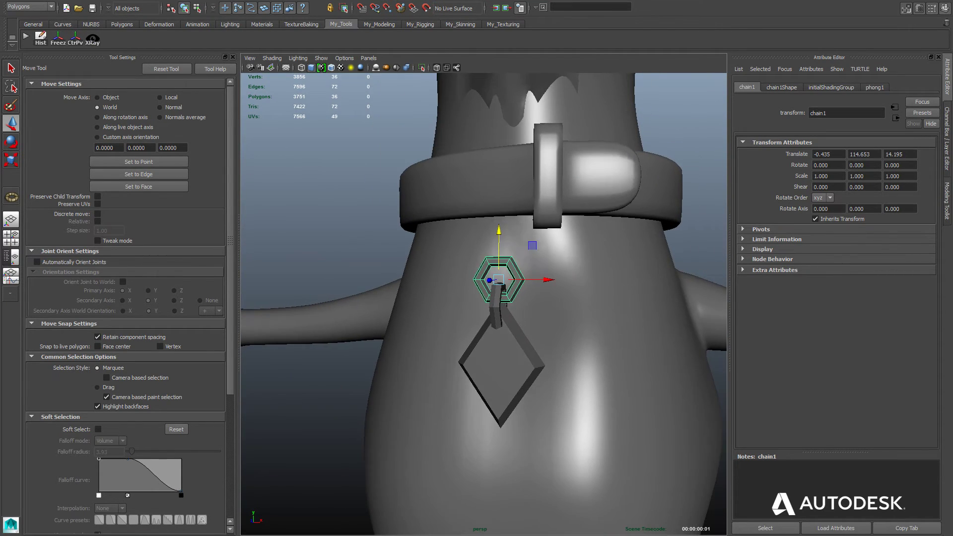
pyautogui.keyDown('alt'); pyautogui.moveTo(484, 278); pyautogui.dragTo(432, 283); pyautogui.keyUp('alt')
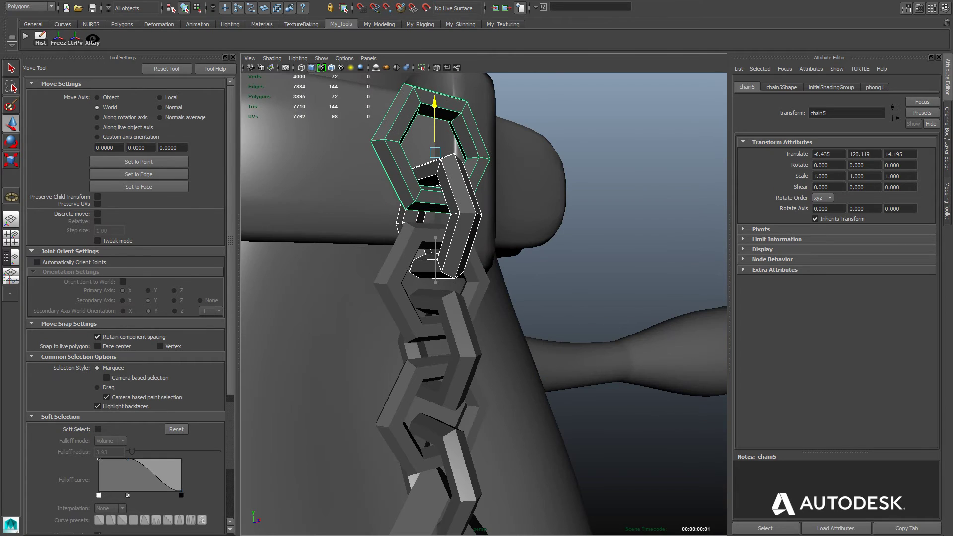
pyautogui.moveTo(435, 119); pyautogui.dragTo(435, 99)
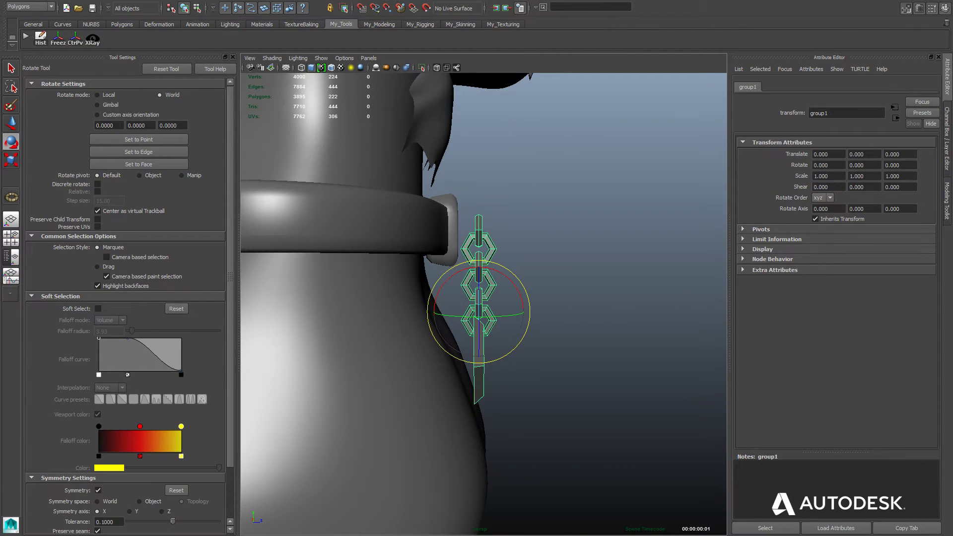
# - Tilt the grouped chain and pendant to follow the chest's slope and move them back against the body
pyautogui.moveTo(507, 277); pyautogui.dragTo(497, 271)
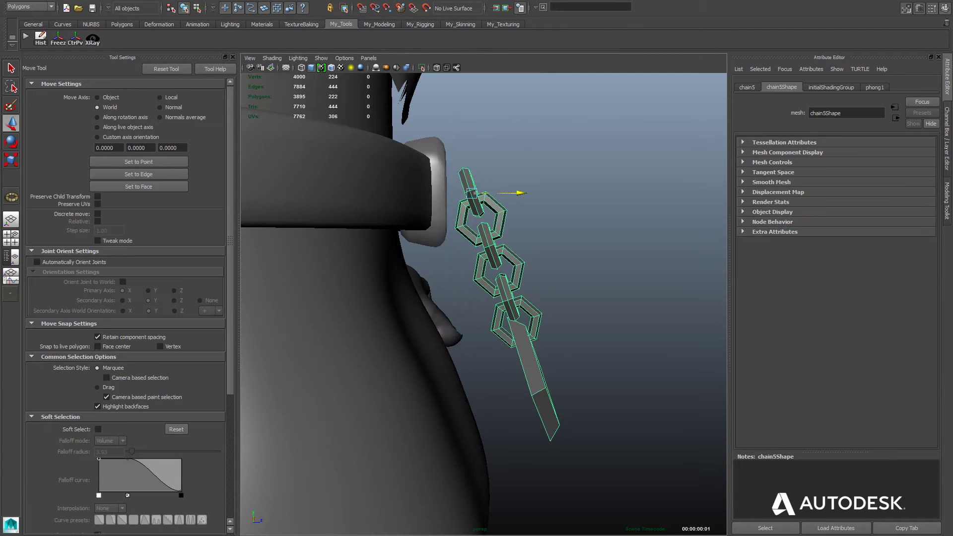
pyautogui.moveTo(517, 192); pyautogui.dragTo(441, 193)
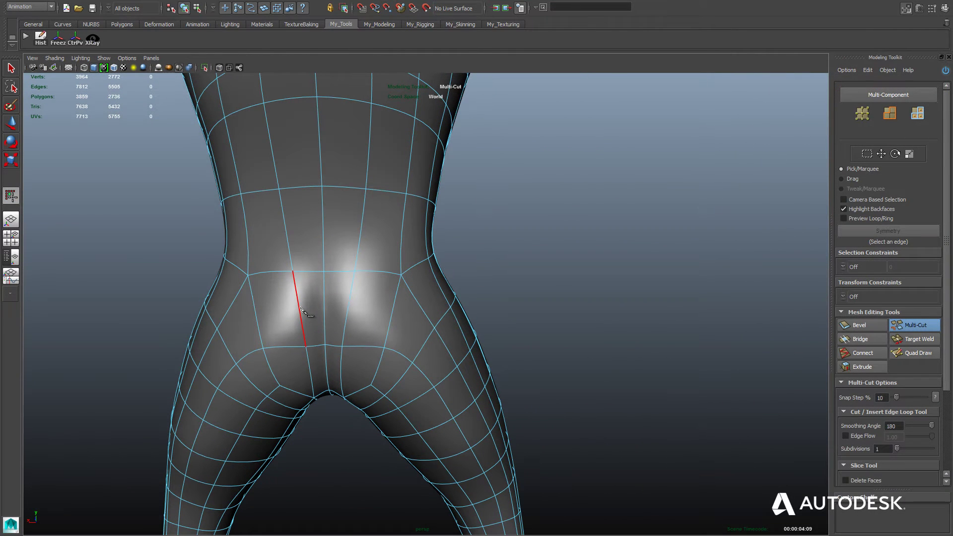
pyautogui.click(299, 308)
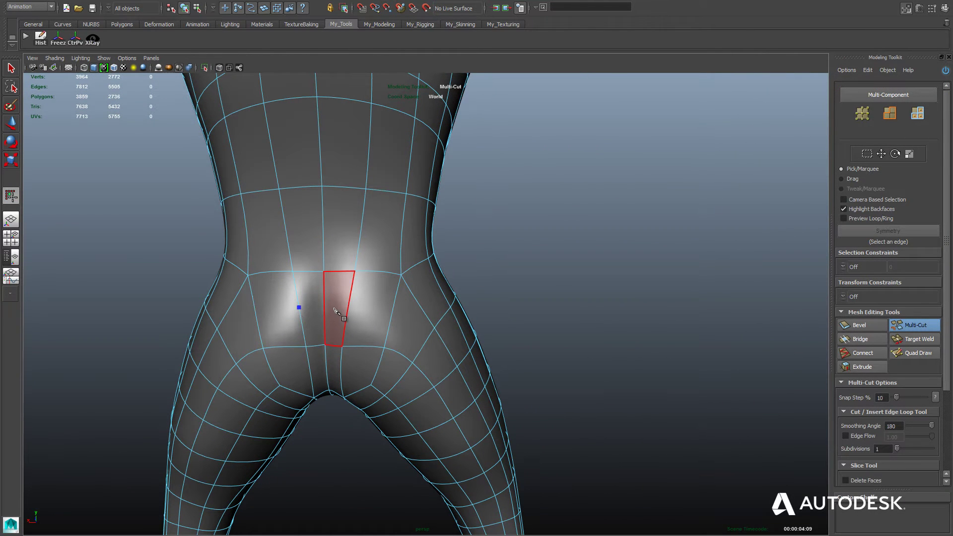
pyautogui.click(299, 308)
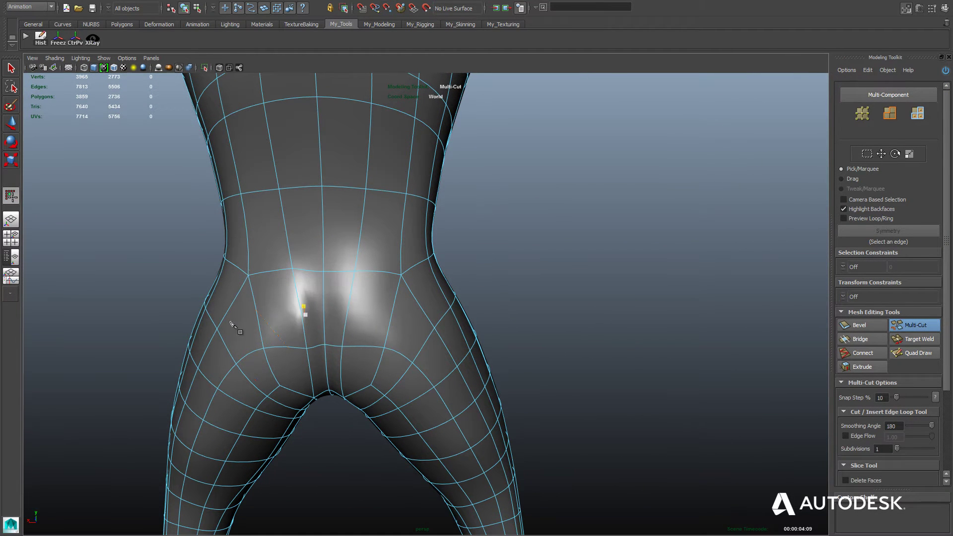
pyautogui.hotkey('ctrl', 'z')
pyautogui.hotkey('ctrl', 'z')
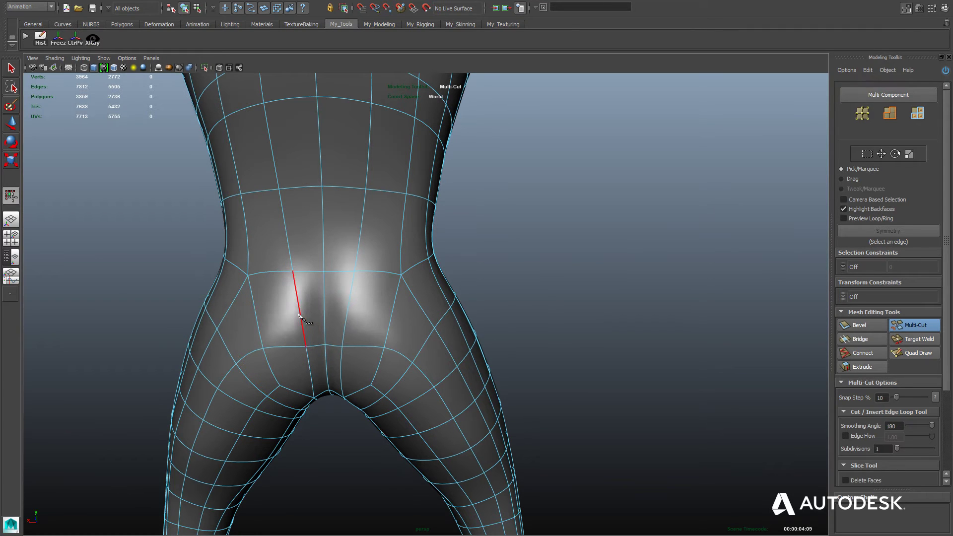
# - Cut a horizontal edge across the two centre faces above the buttocks with Multi-Cut, snapping to the edge midpoints
pyautogui.click(300, 308)
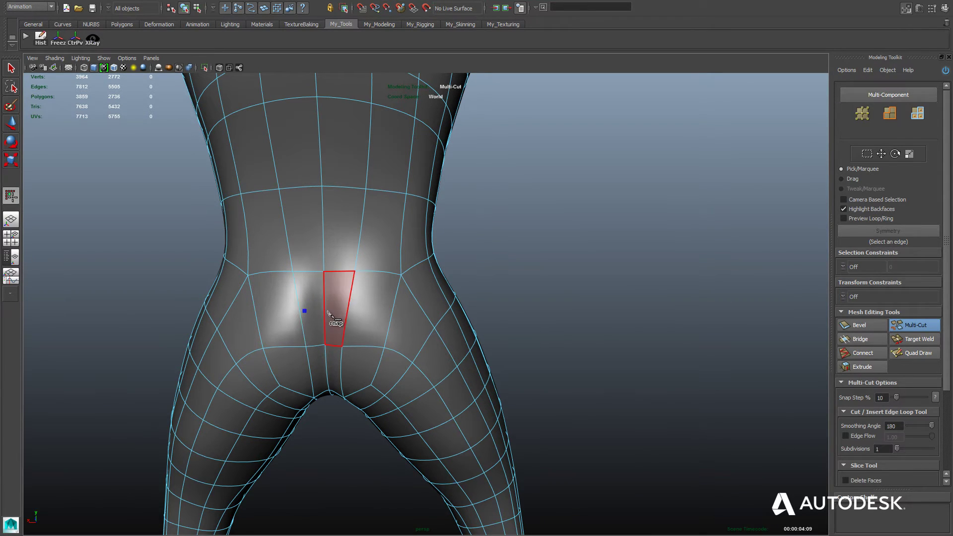
pyautogui.click(324, 310)
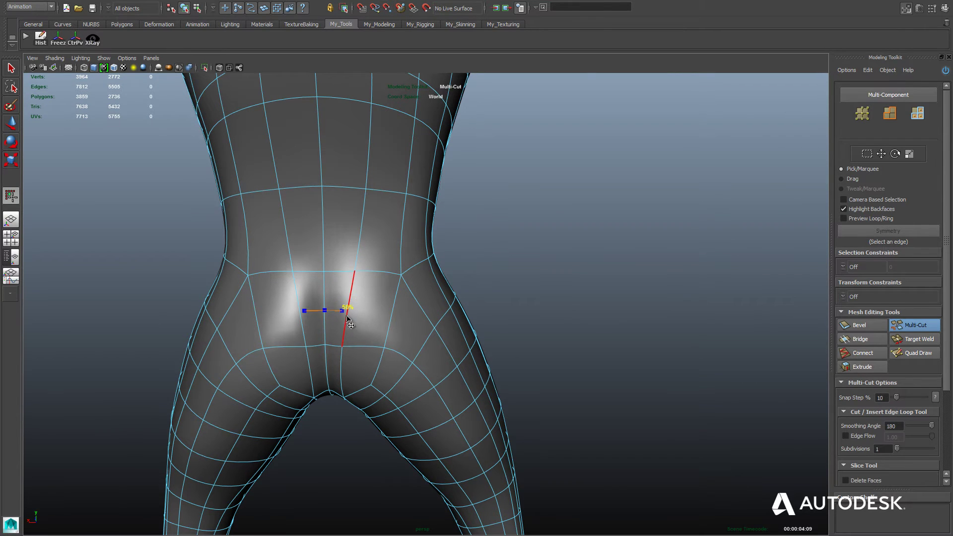
pyautogui.keyDown('shift'); pyautogui.click(346, 316); pyautogui.keyUp('shift')
pyautogui.keyDown('alt'); pyautogui.moveTo(379, 328); pyautogui.dragTo(380, 329); pyautogui.keyUp('alt')
pyautogui.keyDown('alt'); pyautogui.moveTo(389, 350); pyautogui.dragTo(419, 397); pyautogui.keyUp('alt')
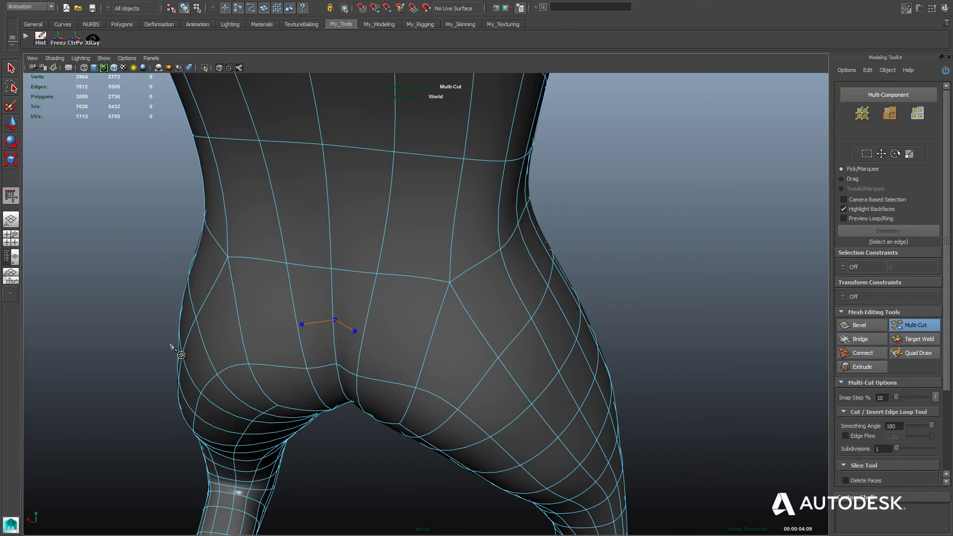
pyautogui.press('Return')
# - Cut an edge path from the new edge's right end across the right buttock and down to the upper thigh vertex
pyautogui.keyDown('alt'); pyautogui.moveTo(180, 354); pyautogui.dragTo(176, 326); pyautogui.keyUp('alt')
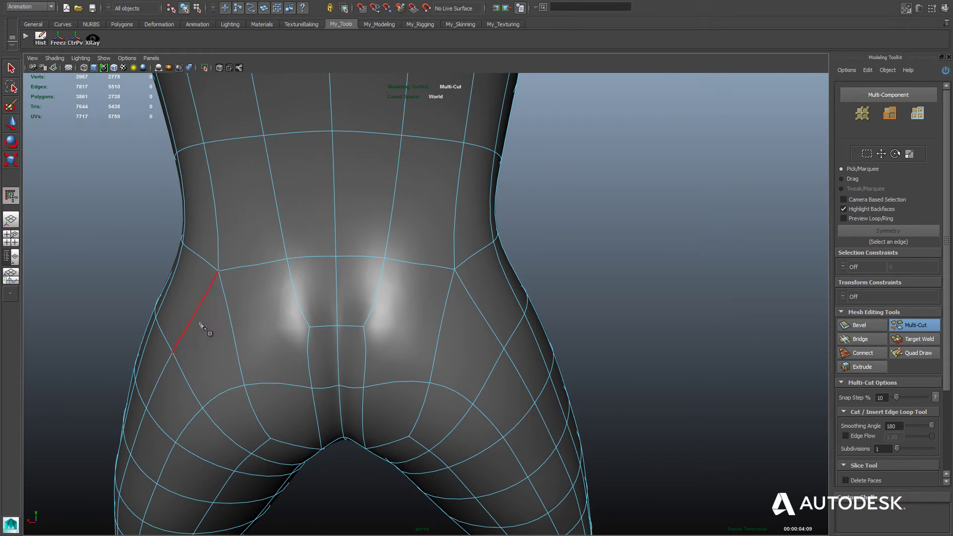
pyautogui.click(400, 288)
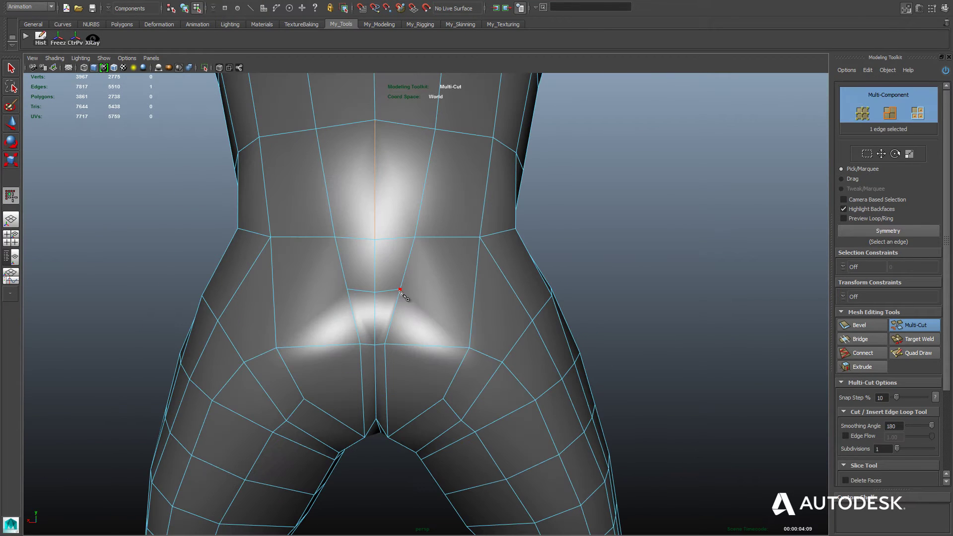
pyautogui.click(436, 291)
pyautogui.click(429, 345)
pyautogui.click(414, 382)
pyautogui.click(443, 398)
pyautogui.press('Return')
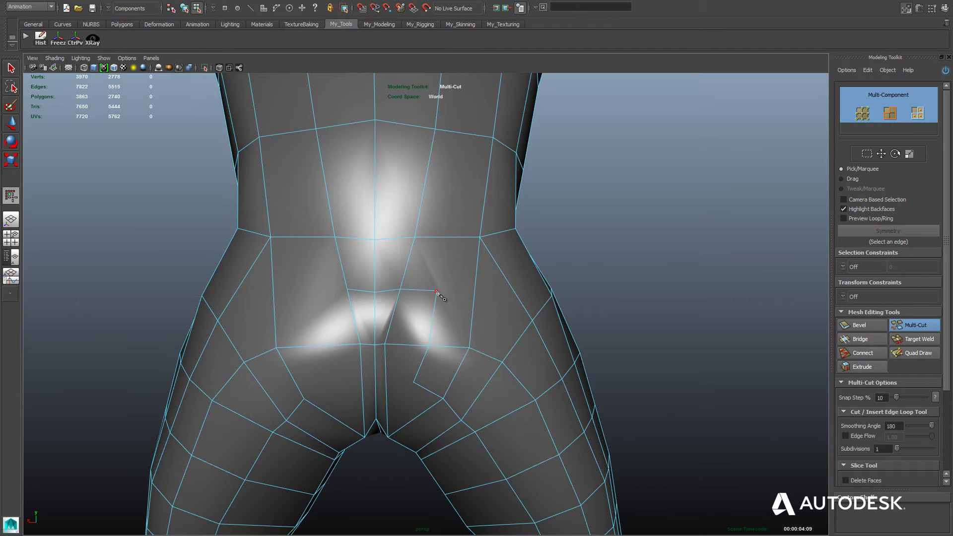
# - Cut an edge from the right buttock path's upper outer corner to the right hip vertex
pyautogui.click(437, 291)
pyautogui.click(480, 237)
pyautogui.press('Return')
# - Cut a path from the centre edge's left end through the left buttock face to the left hip vertex
pyautogui.click(346, 289)
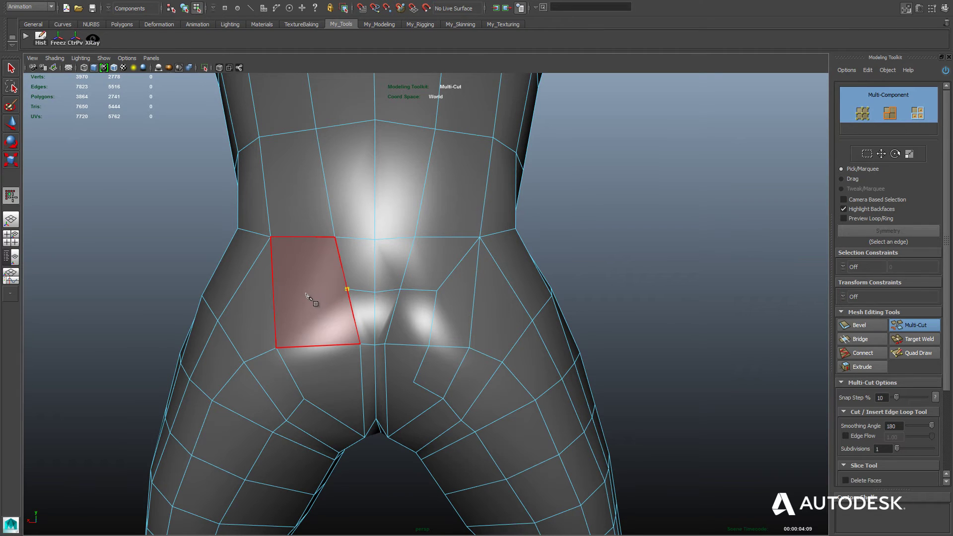
pyautogui.click(305, 292)
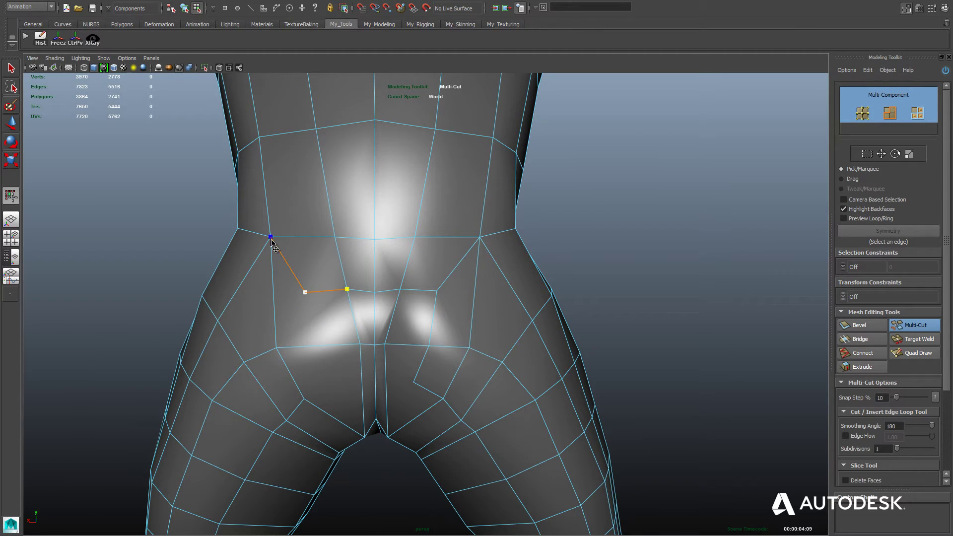
pyautogui.click(270, 237)
pyautogui.press('Return')
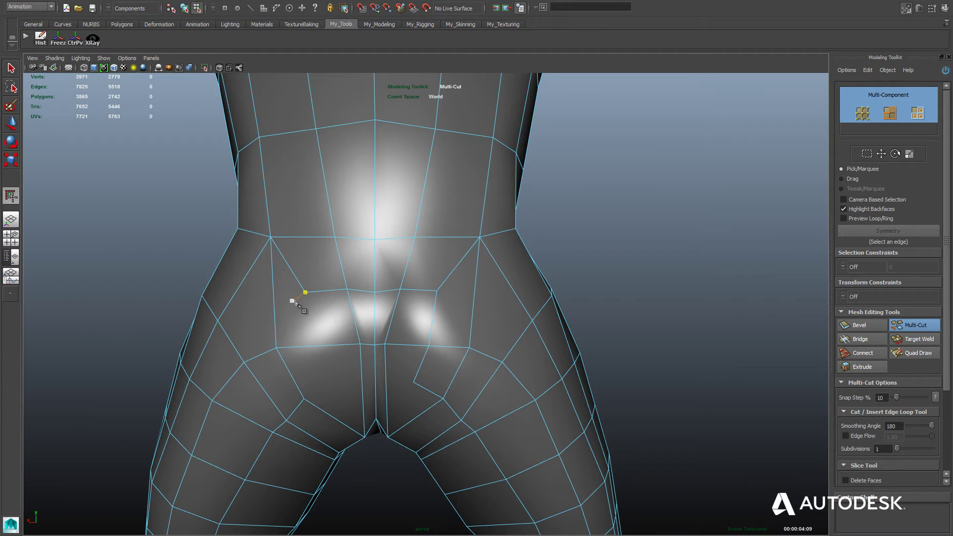
# - Continue the left buttock cut from its upper outer corner down through the horizontal edge to the upper thigh vertex
pyautogui.click(310, 346)
pyautogui.click(325, 382)
pyautogui.click(304, 399)
pyautogui.press('Return')
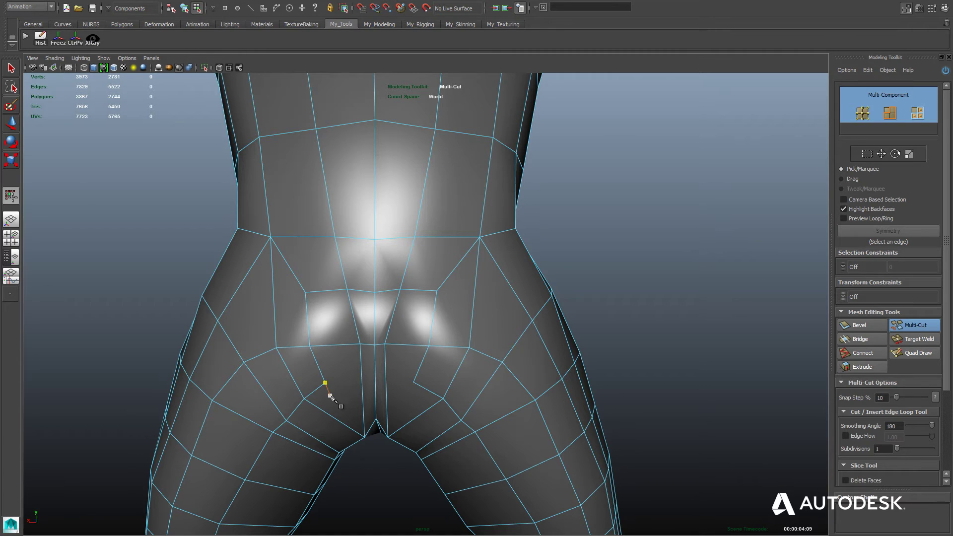
# - Cut a straight horizontal edge from the left buttock's inner corner vertex across the centre to the matching right vertex
pyautogui.scroll(2, 321, 387)
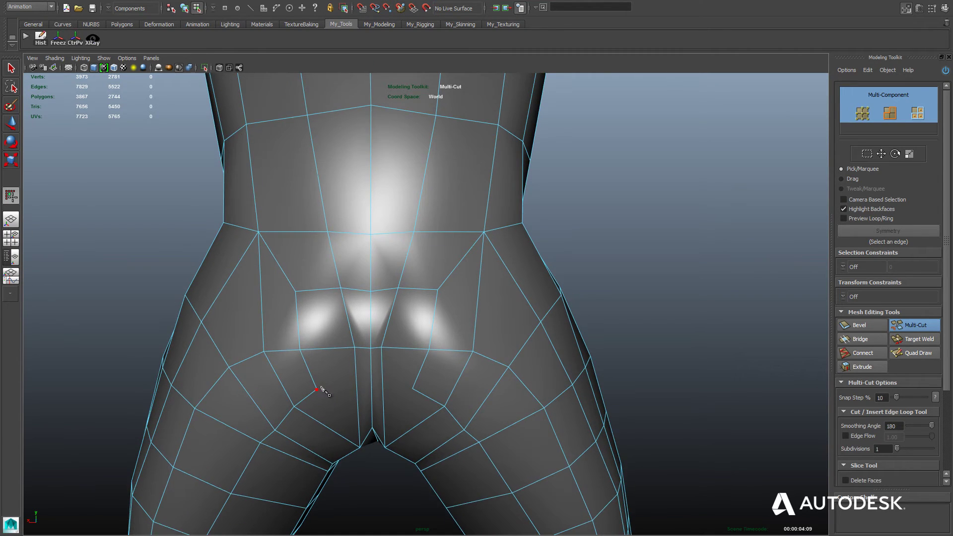
pyautogui.scroll(2, 323, 390)
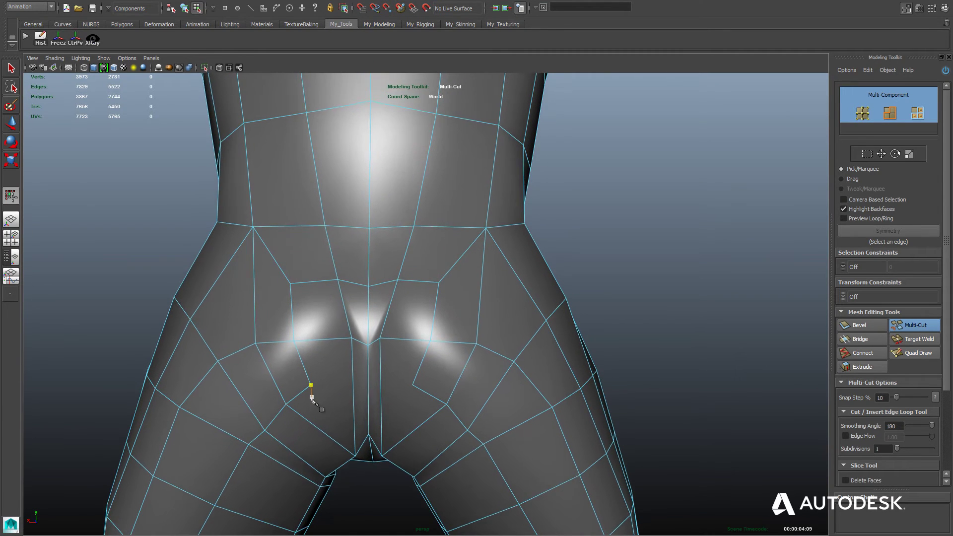
pyautogui.click(310, 386)
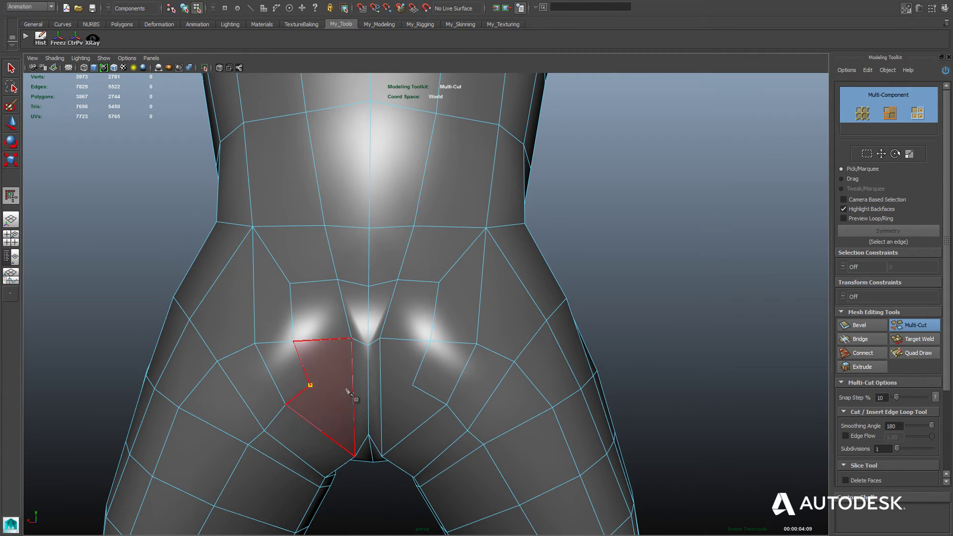
pyautogui.click(412, 385)
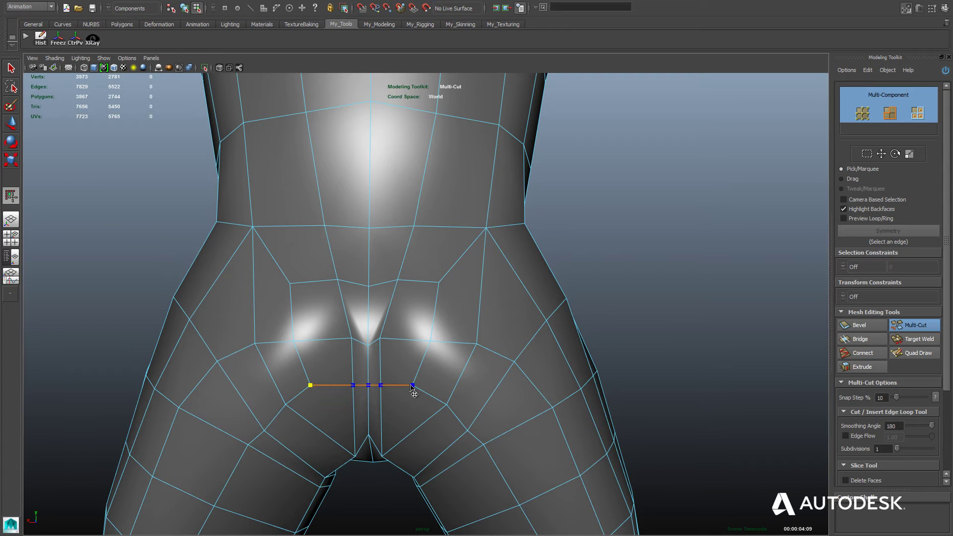
pyautogui.rightClick(412, 385)
pyautogui.keyDown('alt'); pyautogui.moveTo(534, 383); pyautogui.dragTo(527, 345); pyautogui.keyUp('alt')
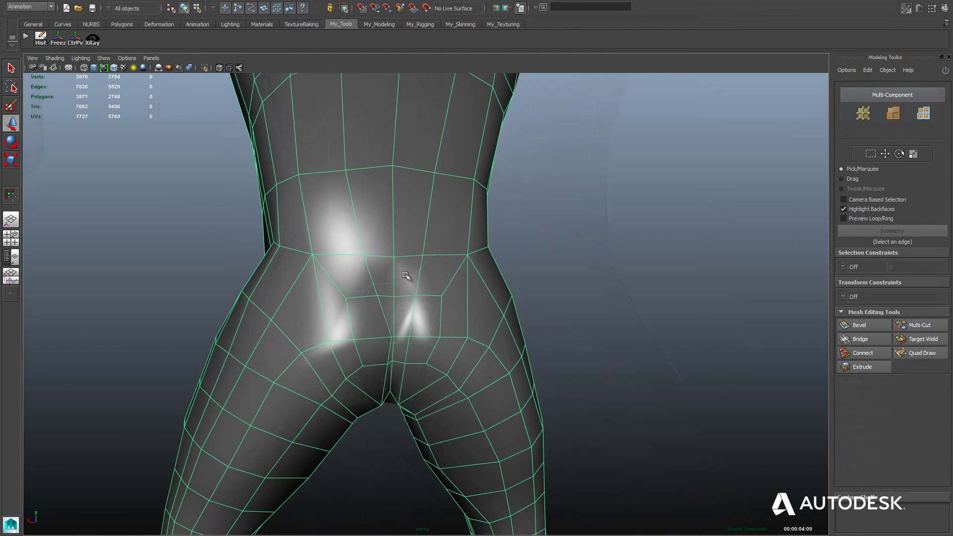
# - Extrude the two centre faces at the lower back, just above the buttocks, outward as the tail base
pyautogui.moveTo(406, 276); pyautogui.dragTo(405, 290, button='right')
pyautogui.click(404, 277)
pyautogui.press('w')
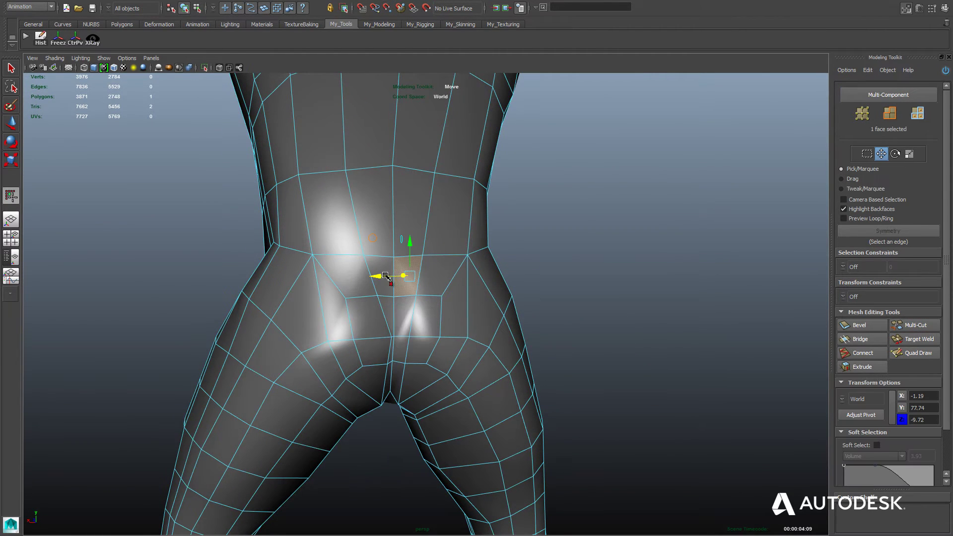
pyautogui.keyDown('shift'); pyautogui.click(383, 260); pyautogui.keyUp('shift')
pyautogui.keyDown('alt'); pyautogui.moveTo(417, 296); pyautogui.dragTo(382, 303); pyautogui.keyUp('alt')
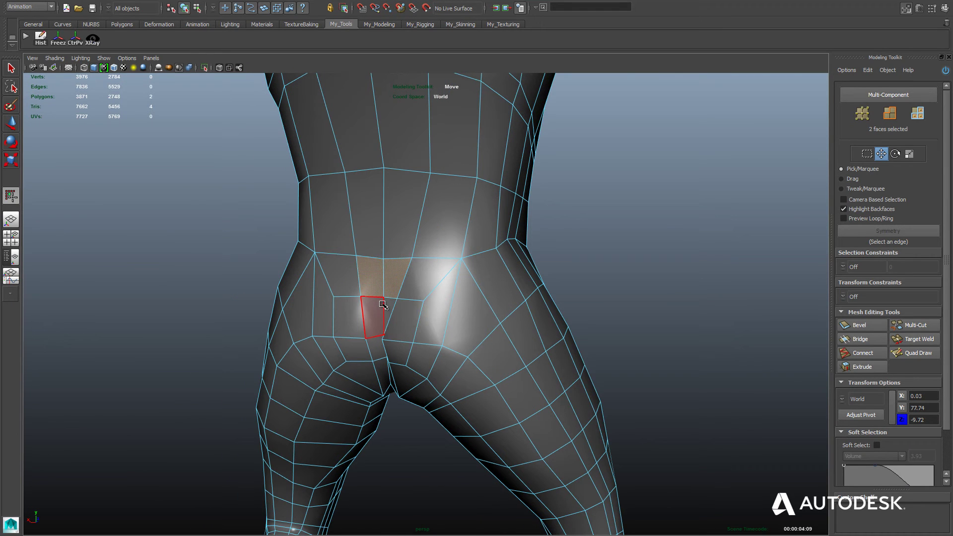
pyautogui.keyDown('alt'); pyautogui.moveTo(320, 387); pyautogui.dragTo(367, 384); pyautogui.keyUp('alt')
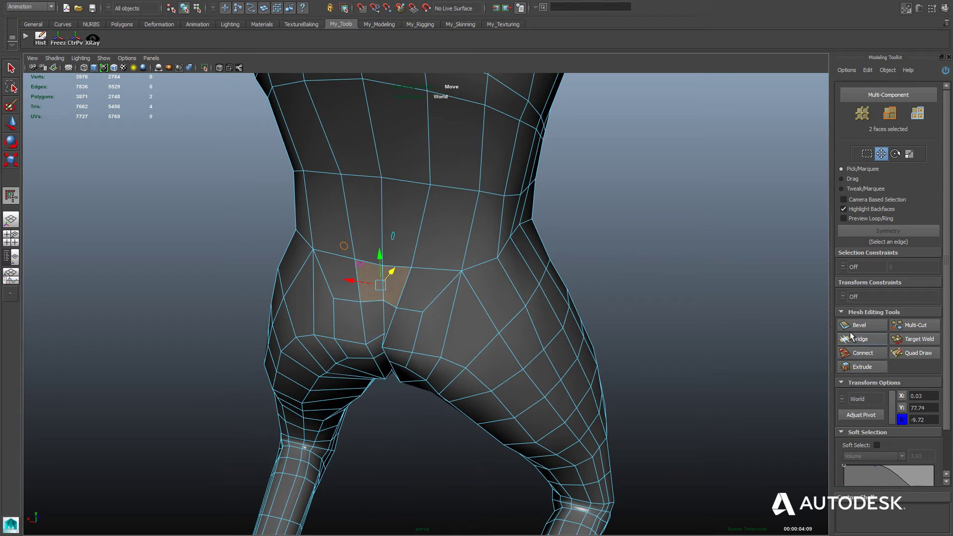
pyautogui.click(854, 398)
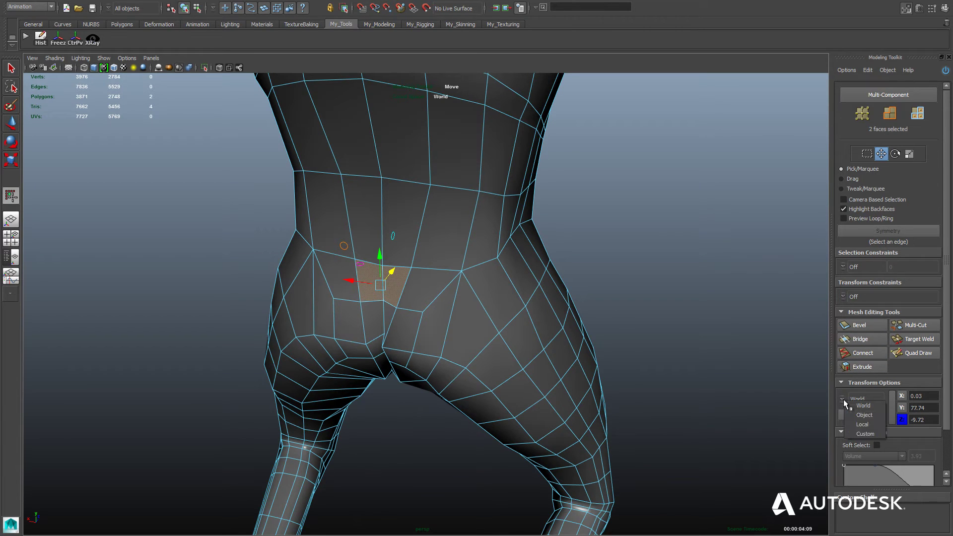
pyautogui.click(860, 428)
pyautogui.click(856, 364)
pyautogui.press('r')
pyautogui.press('f')
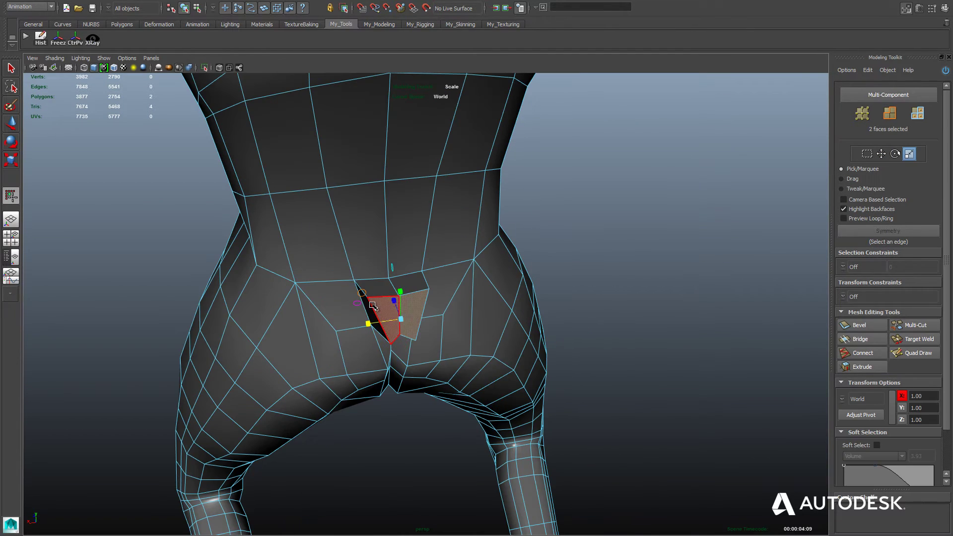
# - Raise the top centre vertices at the tail extrusion's end and base to round its upper edge
pyautogui.rightClick(372, 304)
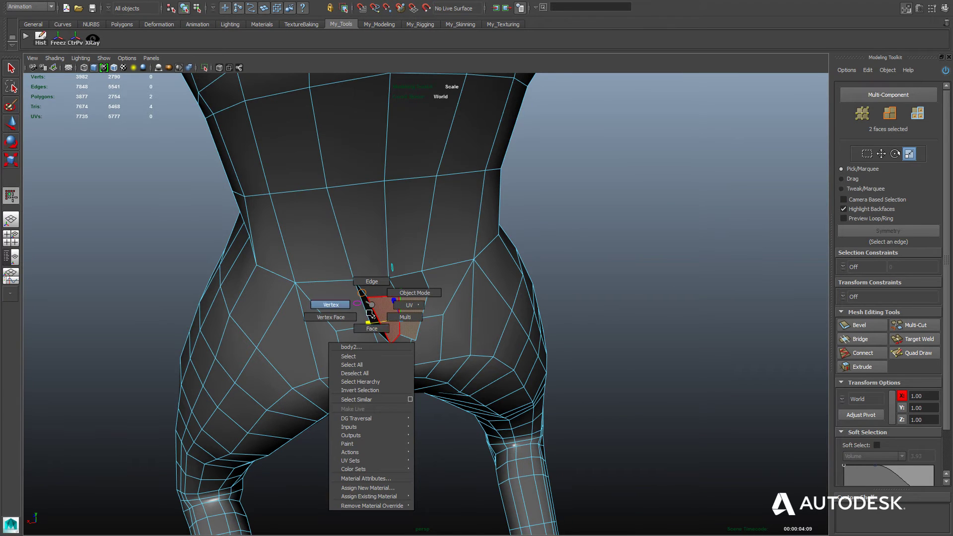
pyautogui.click(341, 307)
pyautogui.keyDown('alt'); pyautogui.moveTo(347, 330); pyautogui.dragTo(392, 330); pyautogui.keyUp('alt')
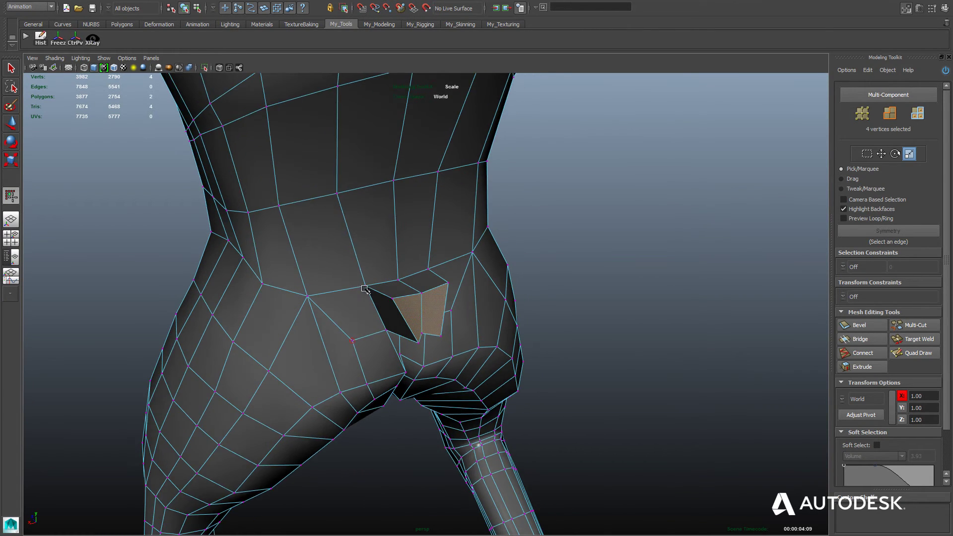
pyautogui.scroll(2, 394, 330)
pyautogui.click(416, 290)
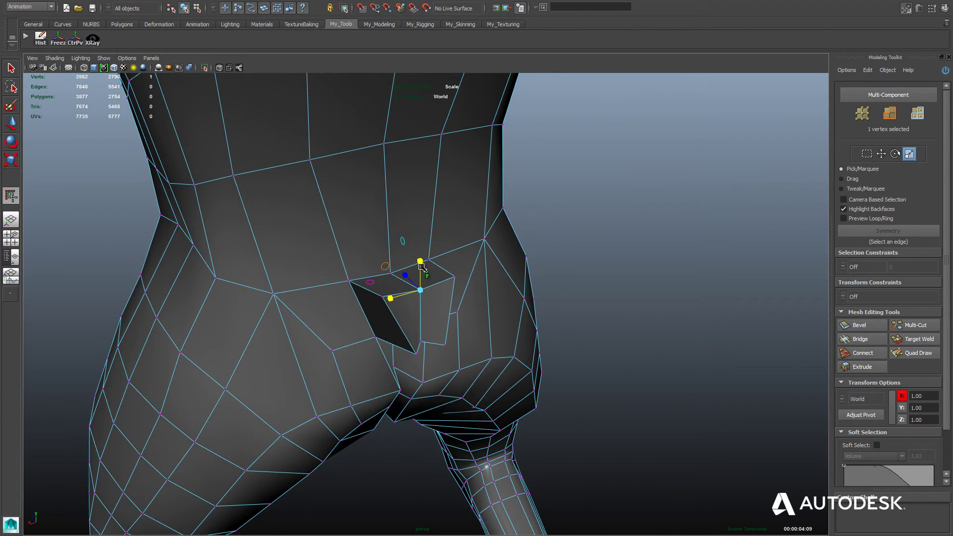
pyautogui.press('w')
pyautogui.moveTo(419, 260); pyautogui.dragTo(418, 249)
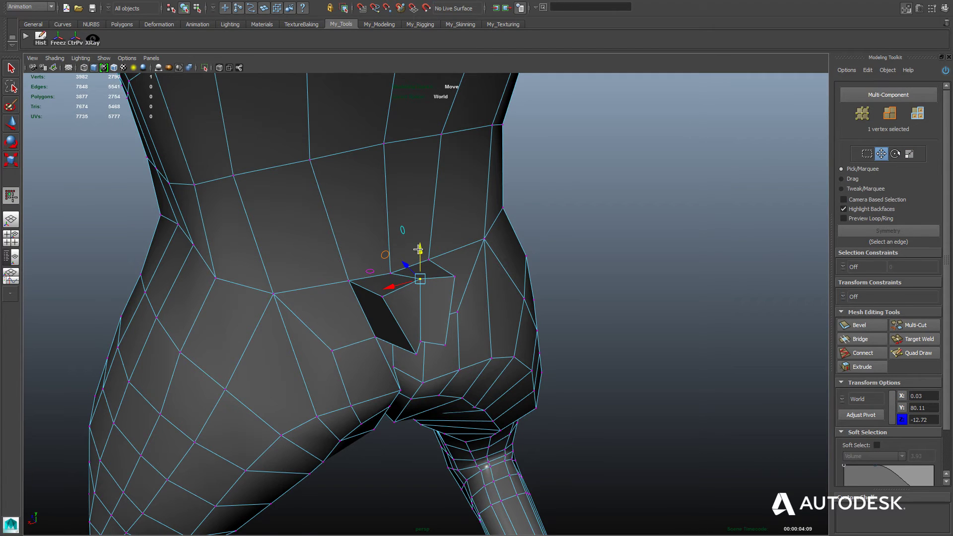
pyautogui.moveTo(389, 270); pyautogui.dragTo(387, 225, button='middle')
pyautogui.keyDown('alt'); pyautogui.moveTo(363, 302); pyautogui.dragTo(334, 279); pyautogui.keyUp('alt')
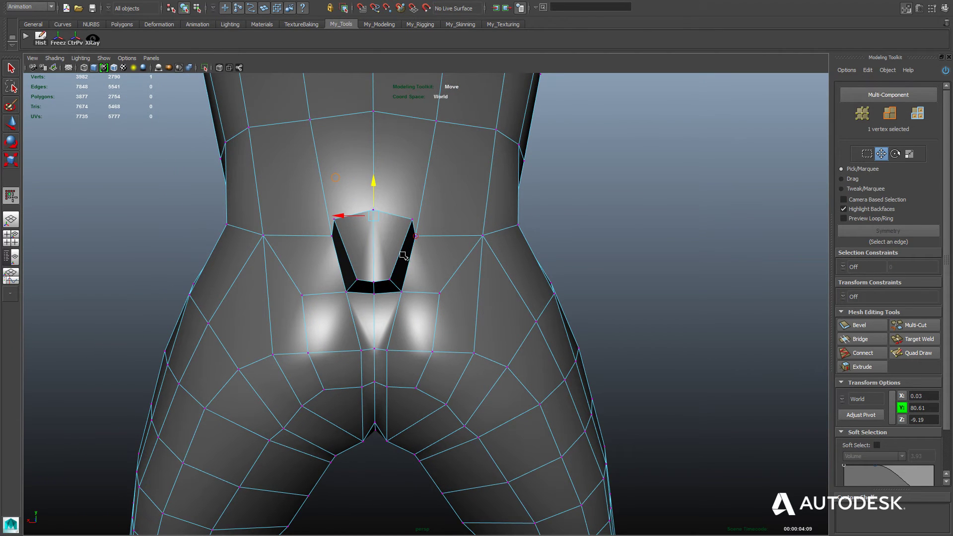
# - Raise the two lower corner vertices of the tail extrusion's end to Y about 78.23
pyautogui.keyDown('alt'); pyautogui.moveTo(403, 256); pyautogui.dragTo(403, 260); pyautogui.keyUp('alt')
pyautogui.click(398, 300)
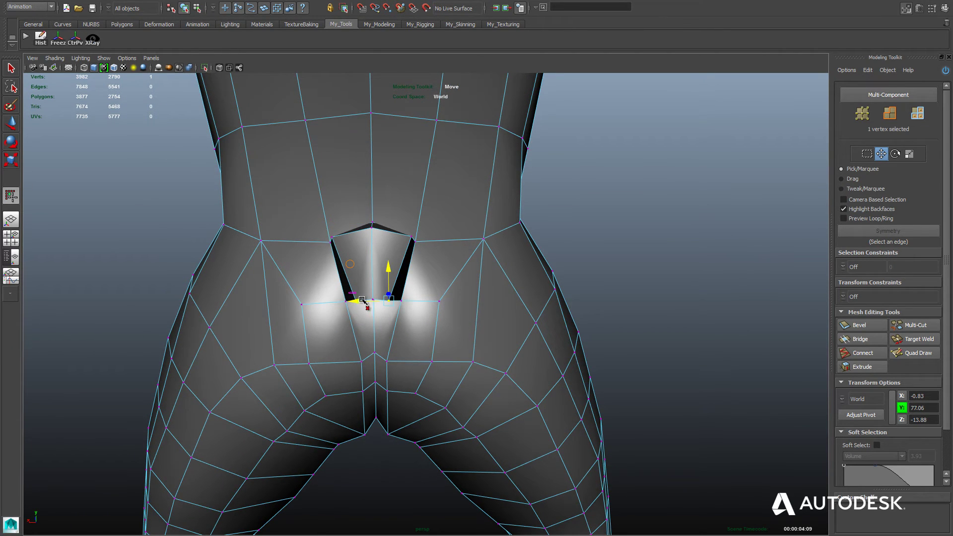
pyautogui.moveTo(358, 305); pyautogui.dragTo(320, 299)
pyautogui.keyDown('alt'); pyautogui.moveTo(325, 380); pyautogui.dragTo(325, 348, button='right'); pyautogui.keyUp('alt')
pyautogui.moveTo(326, 348)
pyautogui.keyDown('alt'); pyautogui.mouseDown()
pyautogui.moveTo(324, 324)
pyautogui.moveTo(328, 345)
pyautogui.mouseUp(); pyautogui.keyUp('alt')
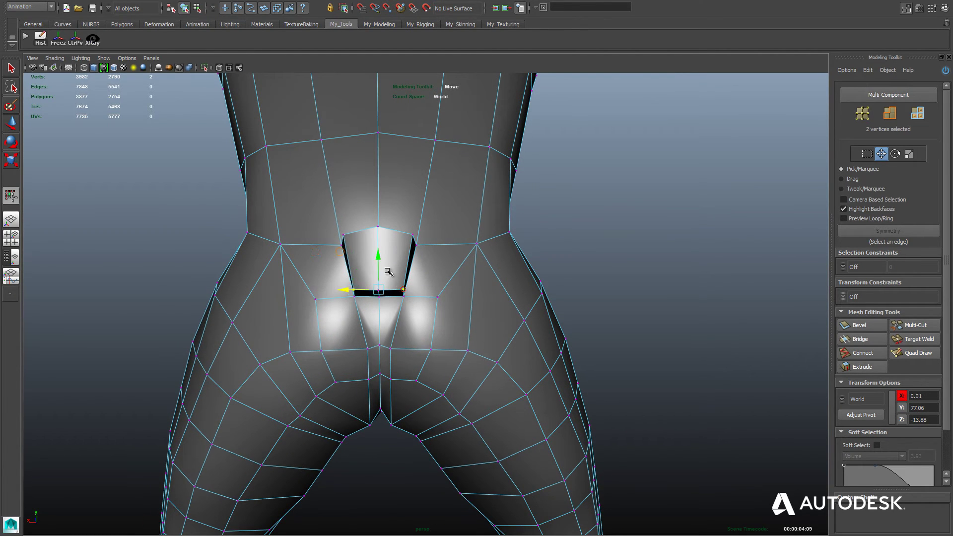
pyautogui.moveTo(376, 239); pyautogui.dragTo(375, 239)
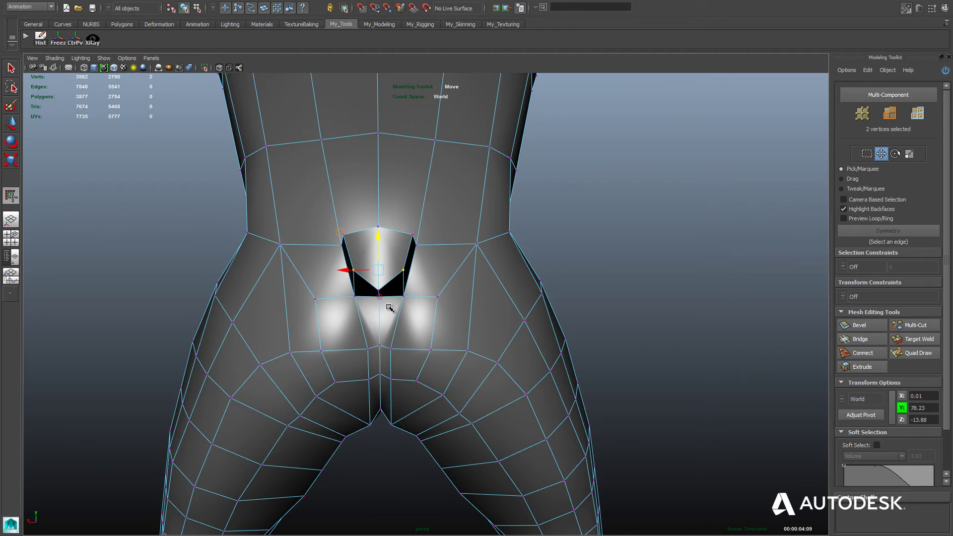
# - Raise the two lower corner vertices of the tail's base to Y about 76.97 and check the shape in smooth preview
pyautogui.keyDown('alt'); pyautogui.moveTo(389, 309); pyautogui.dragTo(381, 307); pyautogui.keyUp('alt')
pyautogui.click(396, 296)
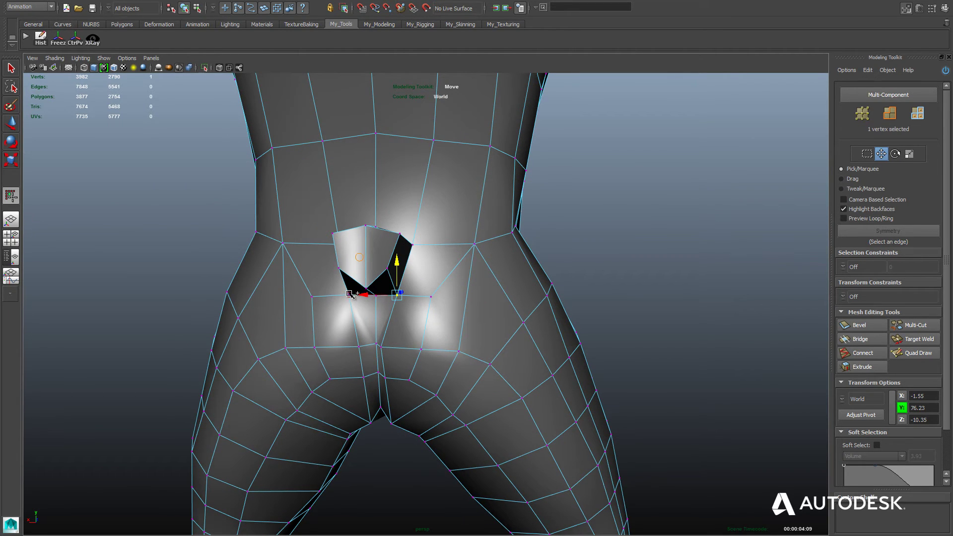
pyautogui.keyDown('shift'); pyautogui.click(349, 293); pyautogui.keyUp('shift')
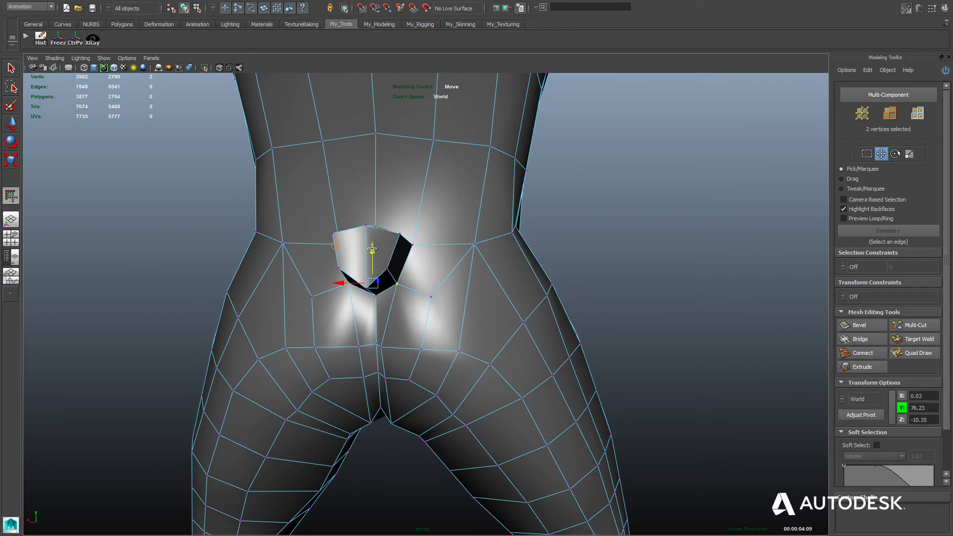
pyautogui.keyDown('alt'); pyautogui.moveTo(416, 353); pyautogui.dragTo(440, 340); pyautogui.keyUp('alt')
pyautogui.press('3')
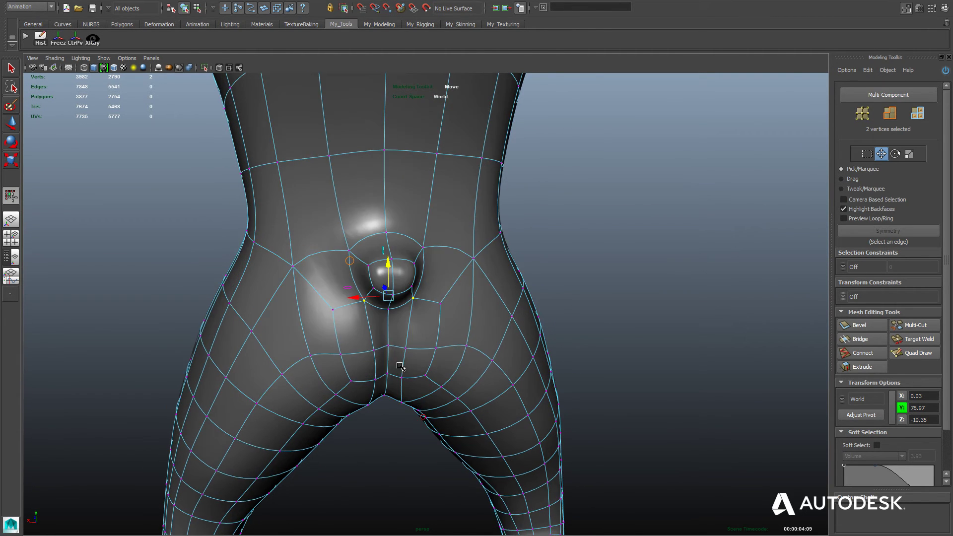
pyautogui.keyDown('alt'); pyautogui.moveTo(400, 366); pyautogui.dragTo(392, 338); pyautogui.keyUp('alt')
pyautogui.press('1')
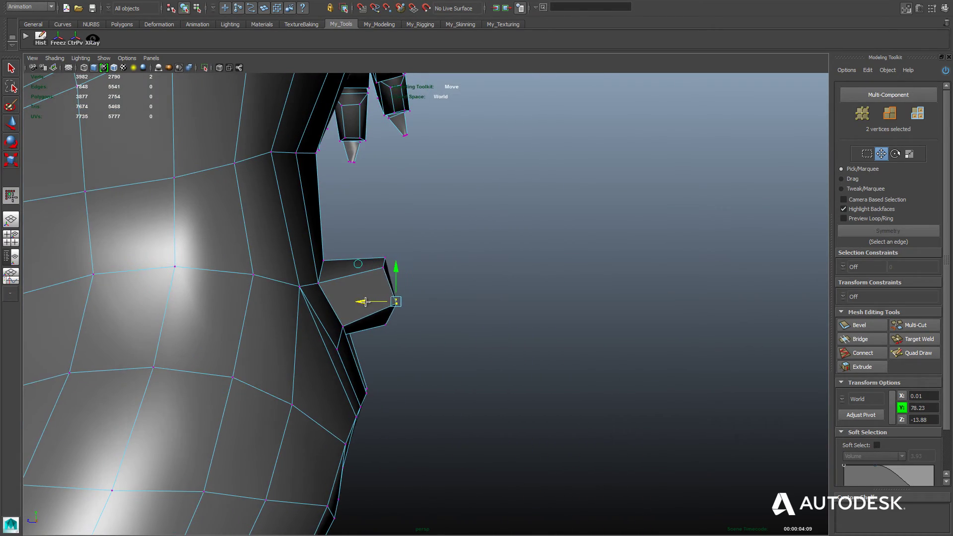
# - Move the two lower end vertices inward to Z about -12.71 and flatten the six tail end vertices along Z
pyautogui.moveTo(361, 302); pyautogui.dragTo(362, 302)
pyautogui.keyDown('alt'); pyautogui.moveTo(366, 309); pyautogui.dragTo(374, 322); pyautogui.keyUp('alt')
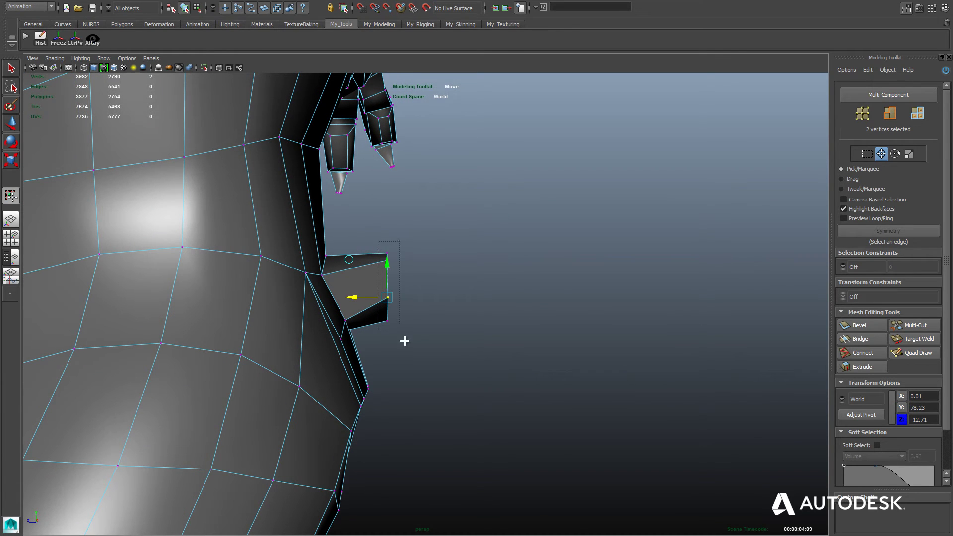
pyautogui.press('r')
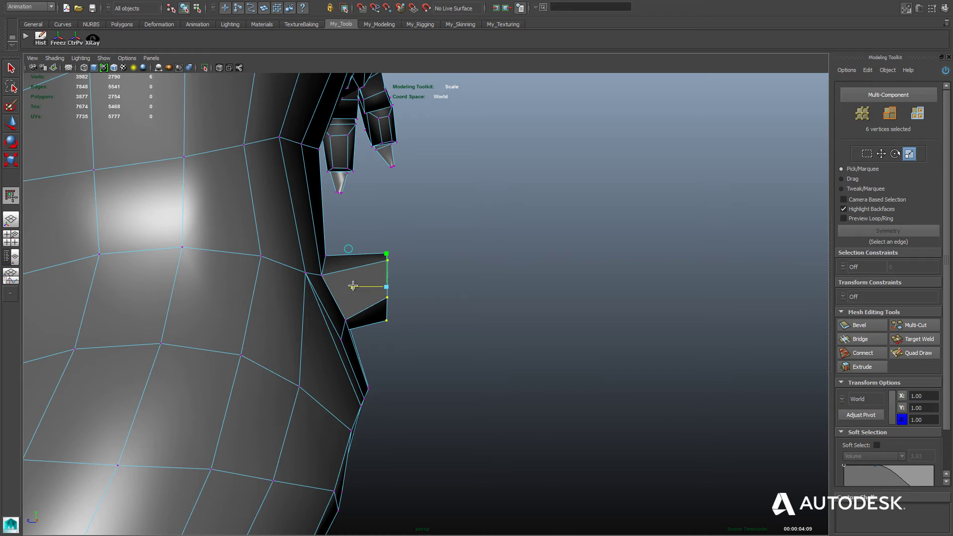
pyautogui.moveTo(352, 286); pyautogui.dragTo(464, 287)
pyautogui.click(422, 288)
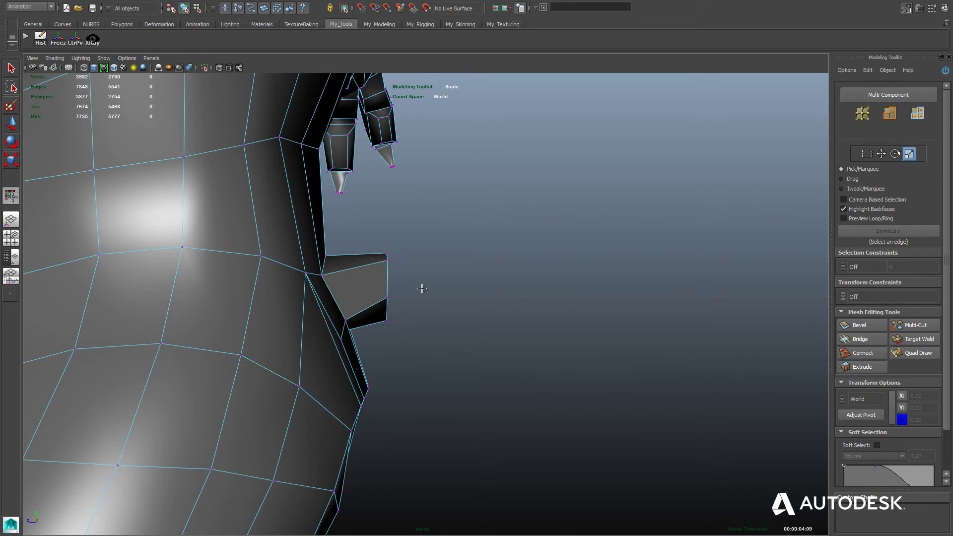
pyautogui.press('r')
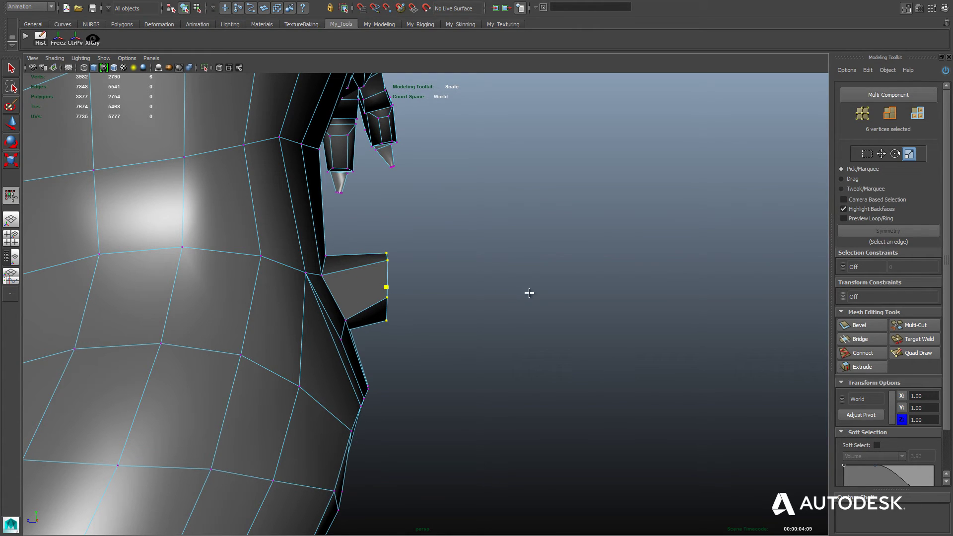
# - Extrude the tail's two end faces repeatedly with Local Z 8 into a long straight tail
pyautogui.keyDown('alt'); pyautogui.moveTo(568, 304); pyautogui.dragTo(419, 265); pyautogui.keyUp('alt')
pyautogui.rightClick(420, 264)
pyautogui.moveTo(420, 264); pyautogui.dragTo(419, 276, button='right')
pyautogui.click(417, 274)
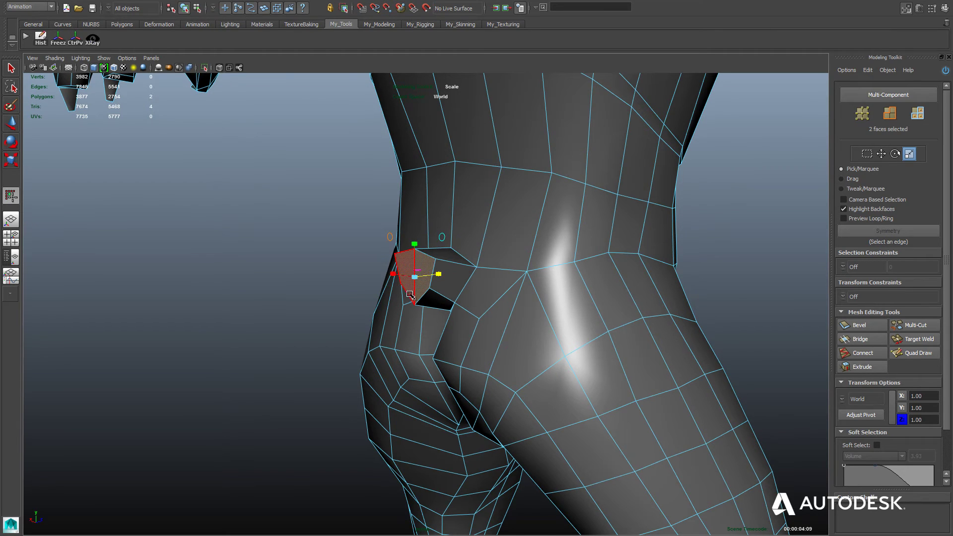
pyautogui.keyDown('alt'); pyautogui.moveTo(372, 356); pyautogui.dragTo(443, 325); pyautogui.keyUp('alt')
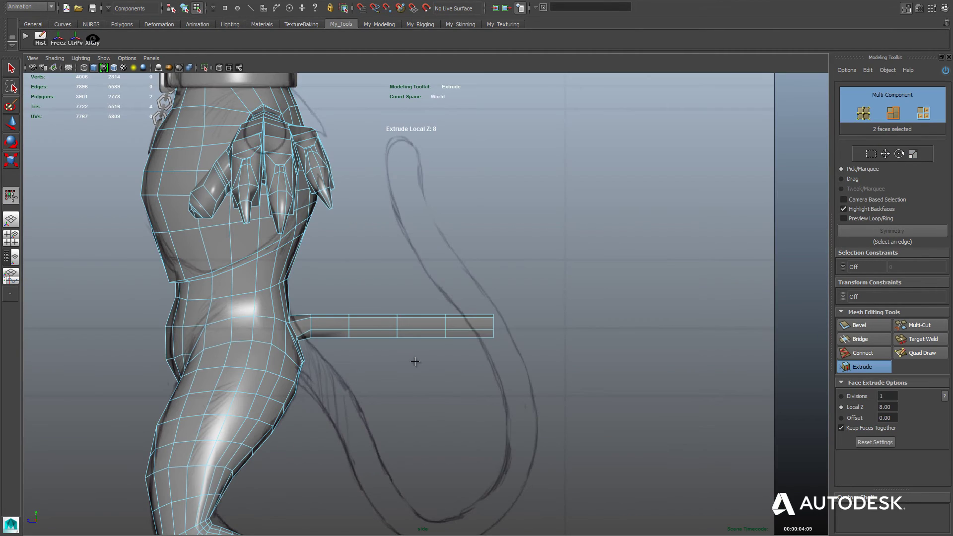
pyautogui.press('g')
pyautogui.press('g')
pyautogui.press('g')
pyautogui.press('g')
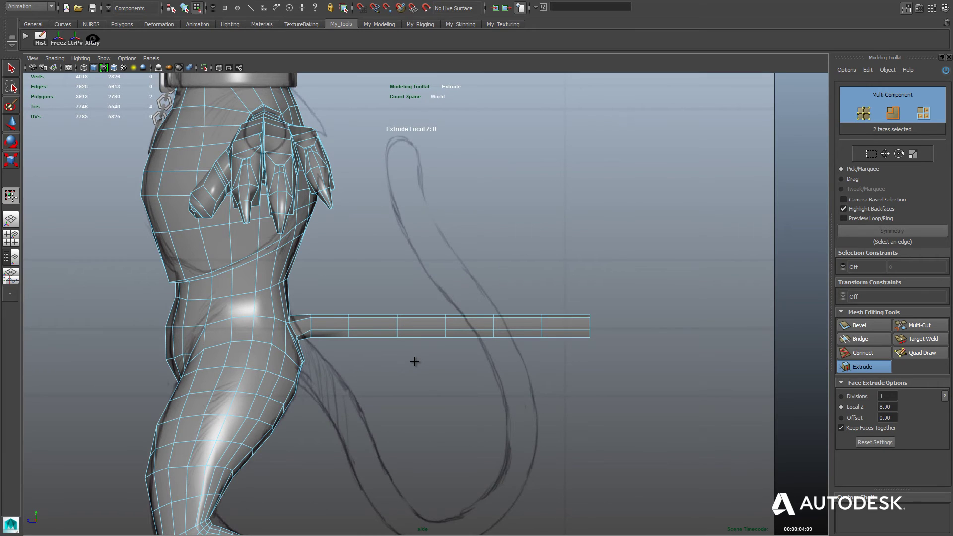
pyautogui.press('g')
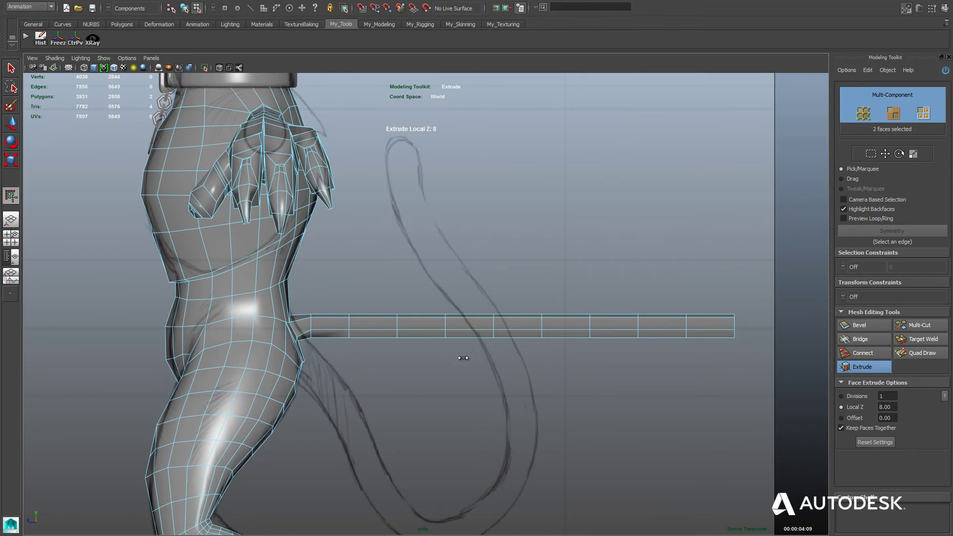
# - Scale down the six vertices at the tail's end to taper the tip
pyautogui.keyDown('alt'); pyautogui.moveTo(463, 358); pyautogui.dragTo(211, 411, button='right'); pyautogui.keyUp('alt')
pyautogui.keyDown('alt'); pyautogui.moveTo(486, 395); pyautogui.dragTo(421, 389, button='middle'); pyautogui.keyUp('alt')
pyautogui.keyDown('alt'); pyautogui.moveTo(421, 389); pyautogui.dragTo(163, 425, button='right'); pyautogui.keyUp('alt')
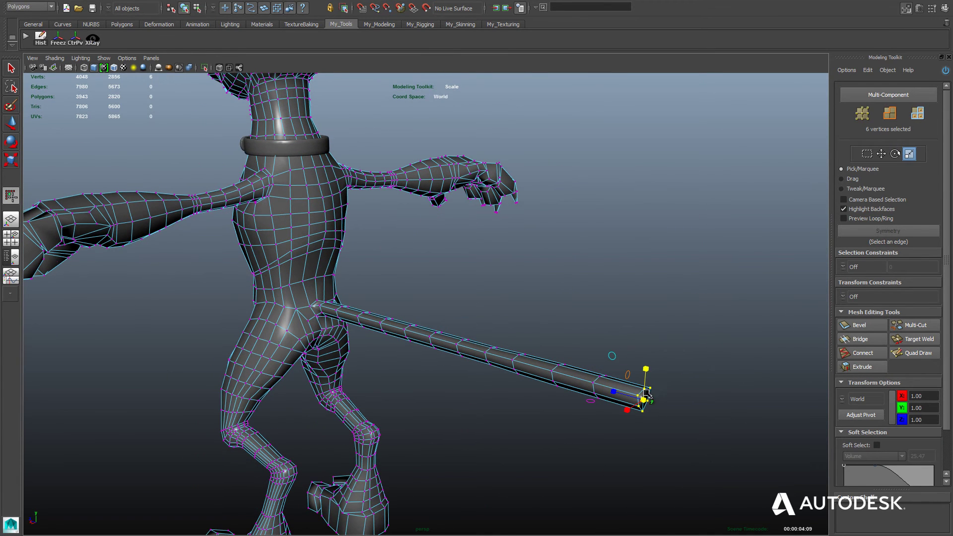
pyautogui.moveTo(643, 397); pyautogui.dragTo(633, 397)
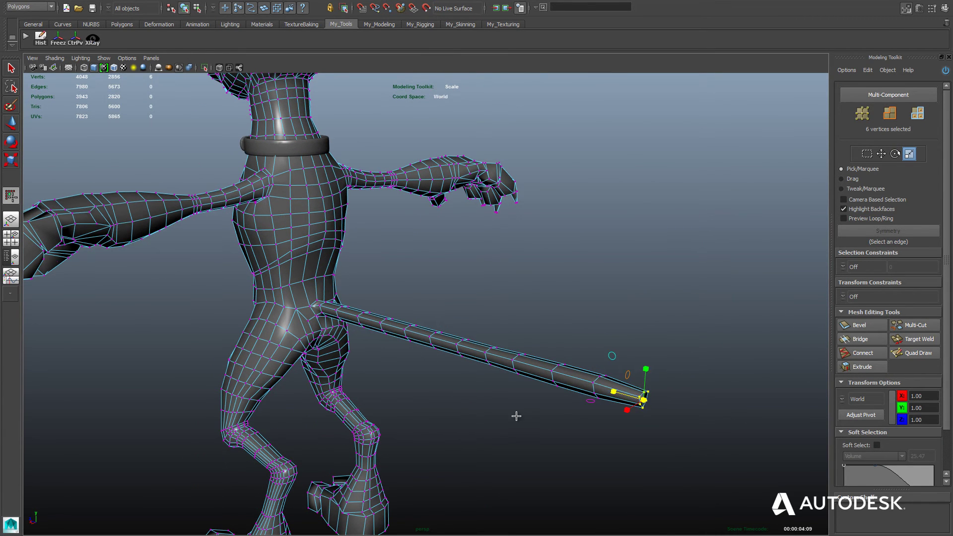
pyautogui.keyDown('alt'); pyautogui.moveTo(515, 414); pyautogui.dragTo(477, 386); pyautogui.keyUp('alt')
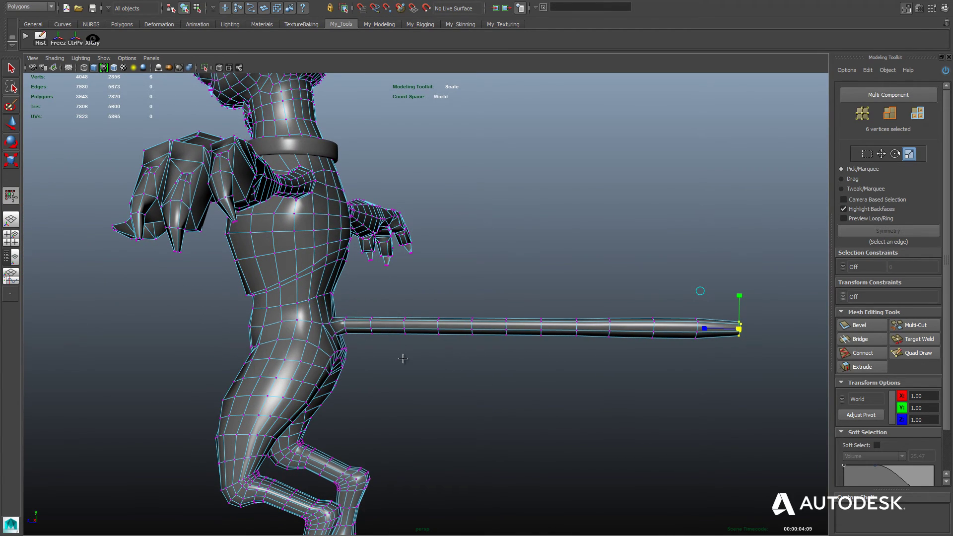
pyautogui.keyDown('alt'); pyautogui.moveTo(403, 358); pyautogui.dragTo(408, 357); pyautogui.keyUp('alt')
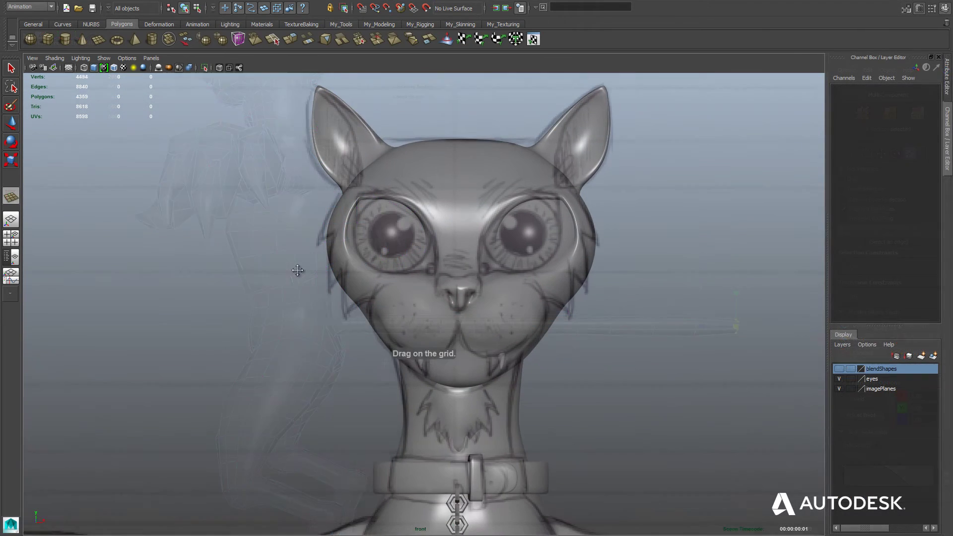
# - Create a polygon plane beside the left side of the character's face in the front view and ready it for moving
pyautogui.moveTo(298, 205); pyautogui.dragTo(396, 321)
pyautogui.press('w')
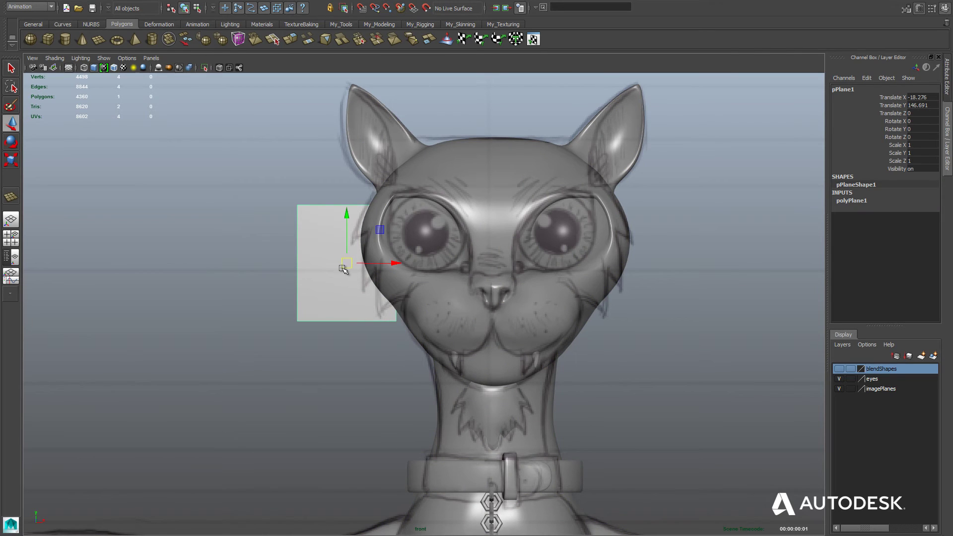
# - Move the polygon plane to about X -18.09, Y 148.28 beside the face and set its Translate Z to 20
pyautogui.moveTo(342, 268); pyautogui.dragTo(344, 256)
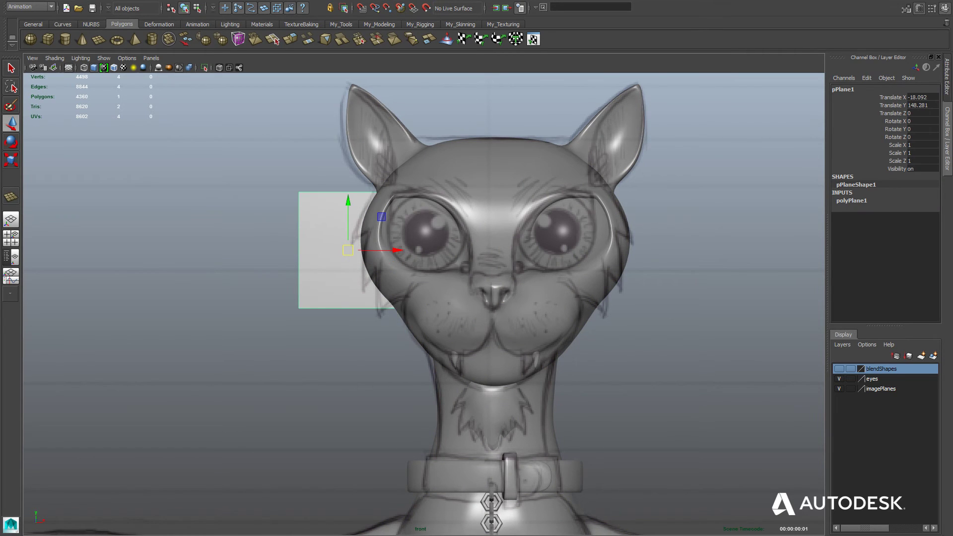
pyautogui.click(933, 110)
pyautogui.write('20')
pyautogui.press('Tab')
pyautogui.keyDown('alt'); pyautogui.moveTo(338, 241); pyautogui.dragTo(375, 242, button='middle'); pyautogui.keyUp('alt')
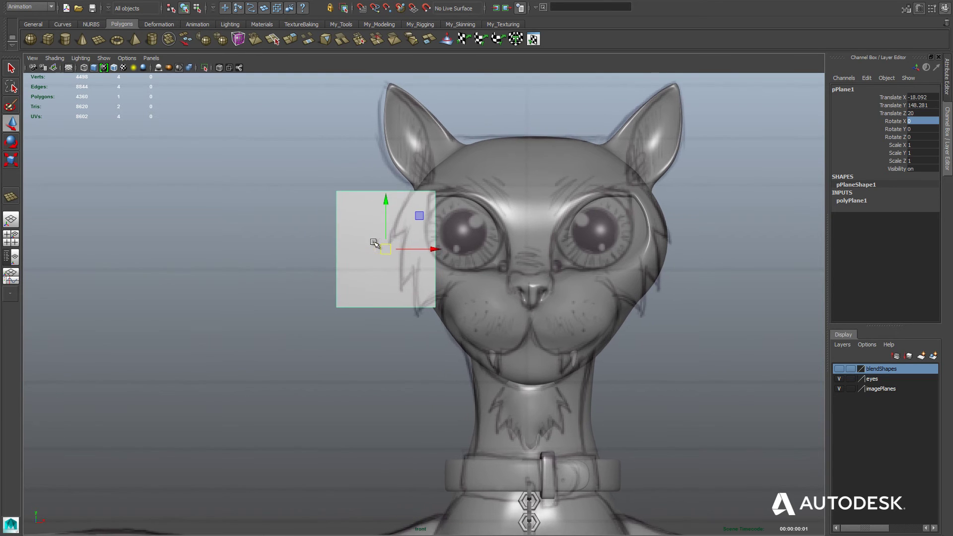
pyautogui.keyDown('alt'); pyautogui.moveTo(336, 242); pyautogui.dragTo(392, 246, button='right'); pyautogui.keyUp('alt')
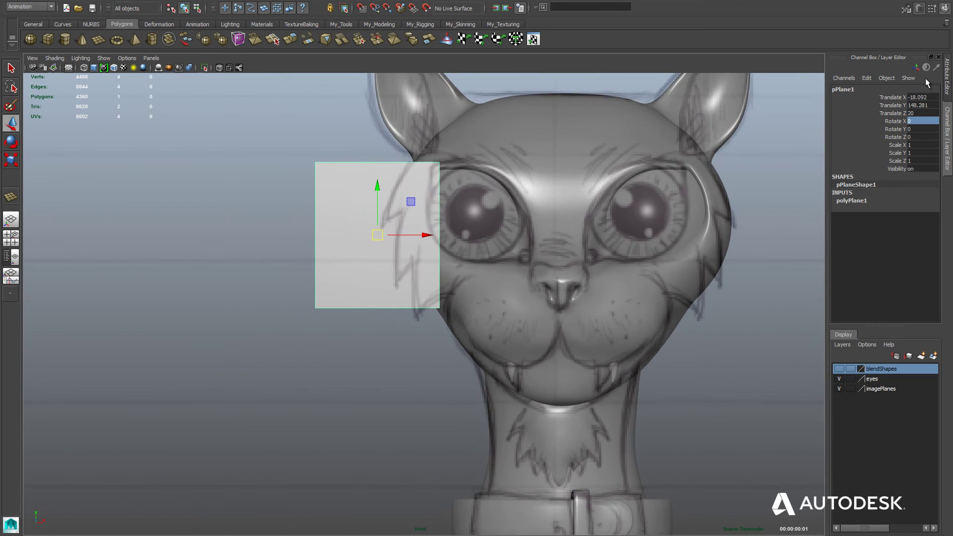
# - Set the plane's Subdivisions Width and Subdivisions Height to 4 each
pyautogui.click(946, 81)
pyautogui.click(830, 88)
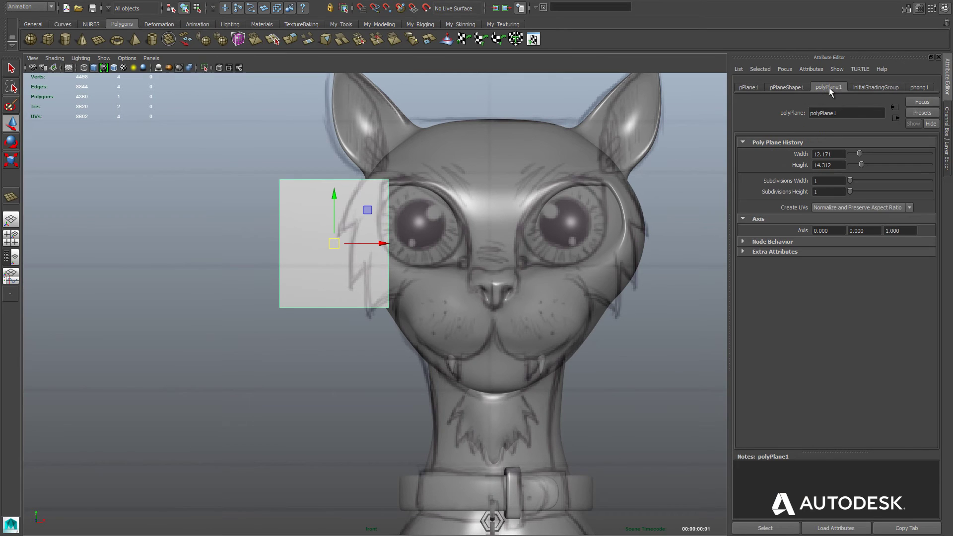
pyautogui.click(827, 180)
pyautogui.write('4')
pyautogui.press('Tab')
pyautogui.write('4')
pyautogui.press('Tab')
pyautogui.keyDown('alt'); pyautogui.moveTo(493, 248); pyautogui.dragTo(601, 276, button='middle'); pyautogui.keyUp('alt')
pyautogui.keyDown('alt'); pyautogui.moveTo(602, 277); pyautogui.dragTo(637, 286, button='right'); pyautogui.keyUp('alt')
pyautogui.keyDown('alt'); pyautogui.moveTo(637, 287); pyautogui.dragTo(552, 272, button='middle'); pyautogui.keyUp('alt')
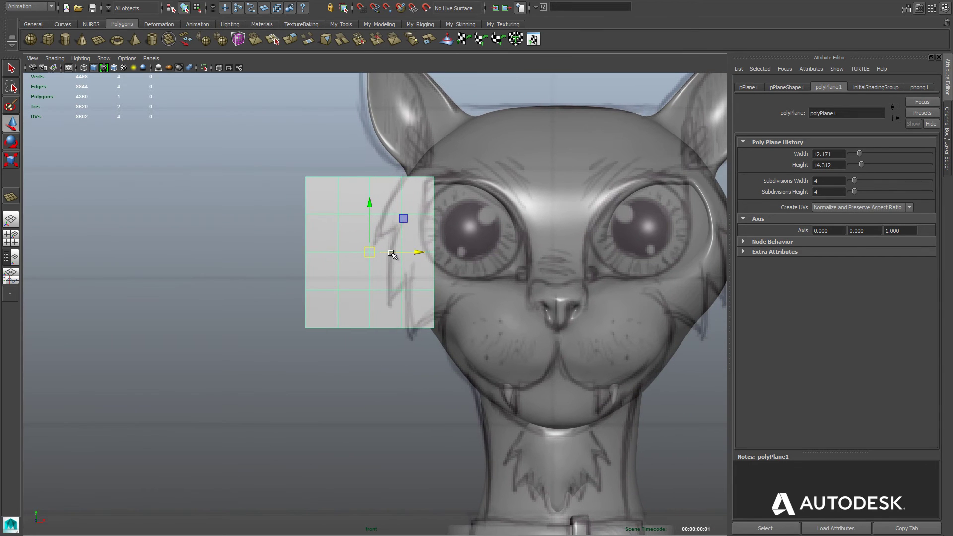
# - Edit the plane's vertices, moving its upper inner corner and the neighbouring top vertex onto the cheek fur sketch below the ear
pyautogui.rightClick(390, 253)
pyautogui.moveTo(390, 254); pyautogui.dragTo(356, 253, button='right')
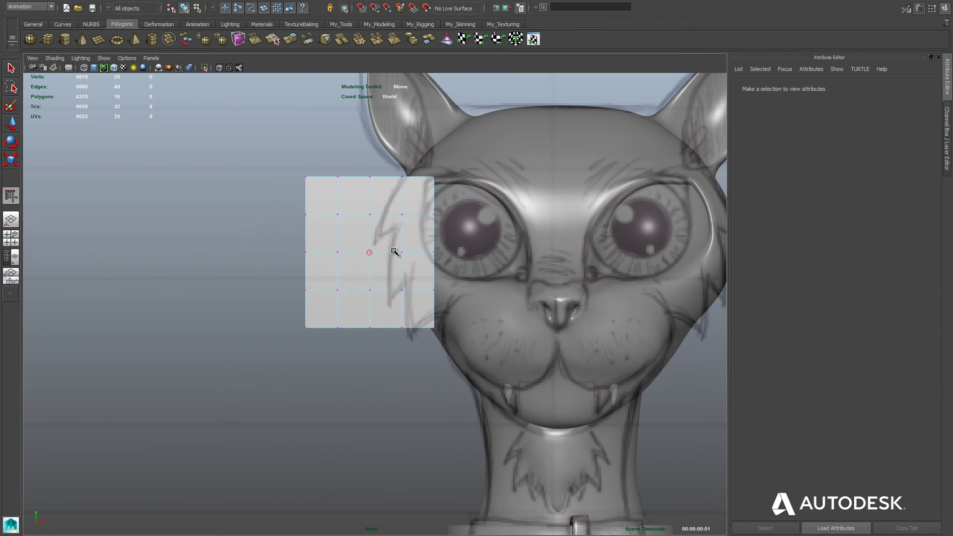
pyautogui.keyDown('alt'); pyautogui.moveTo(439, 201); pyautogui.dragTo(468, 216, button='middle'); pyautogui.keyUp('alt')
pyautogui.click(464, 194)
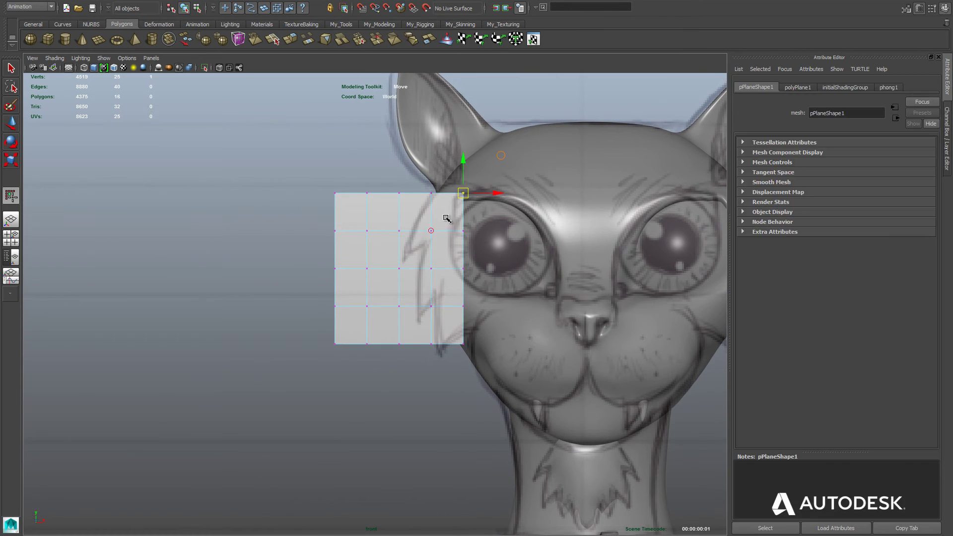
pyautogui.moveTo(467, 200); pyautogui.dragTo(447, 198)
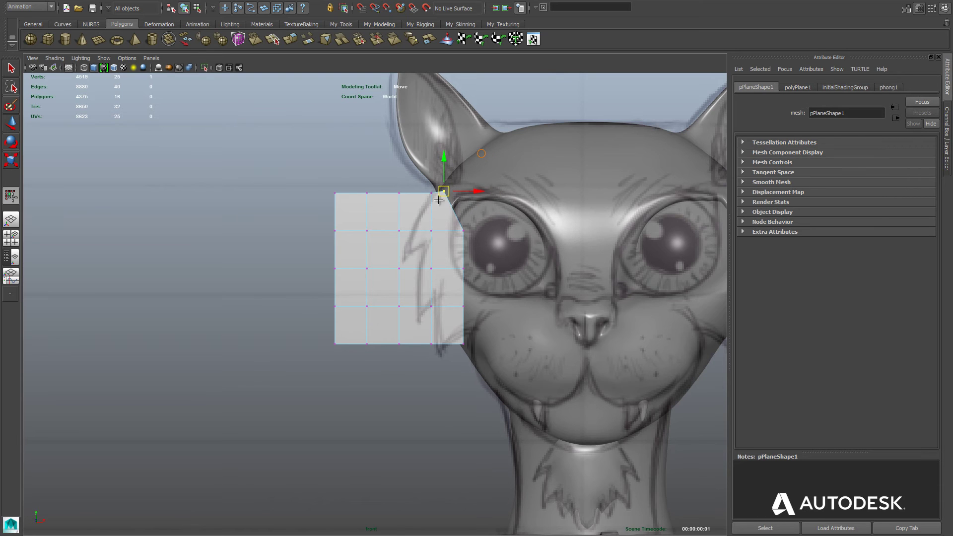
pyautogui.click(419, 212)
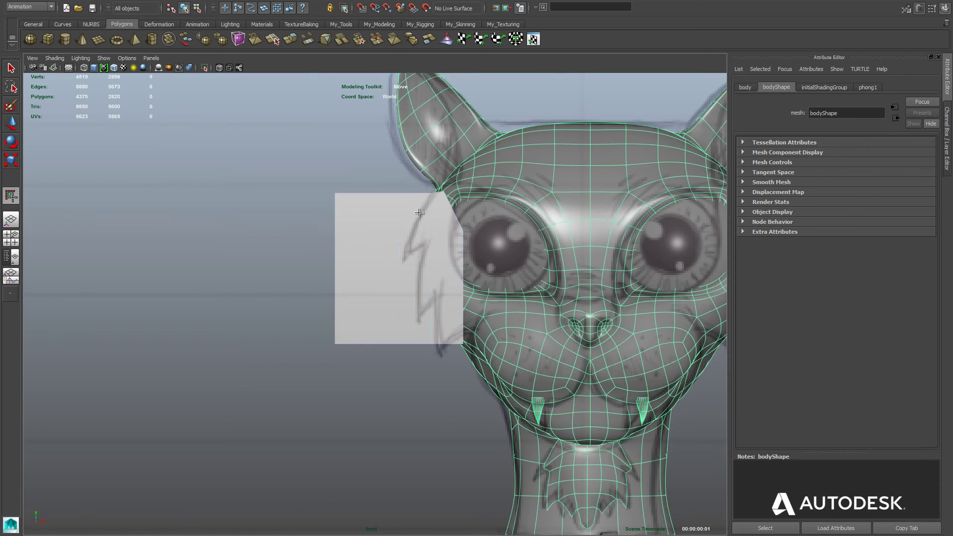
pyautogui.hotkey('ctrl', 'z')
pyautogui.click(437, 196)
pyautogui.click(431, 196)
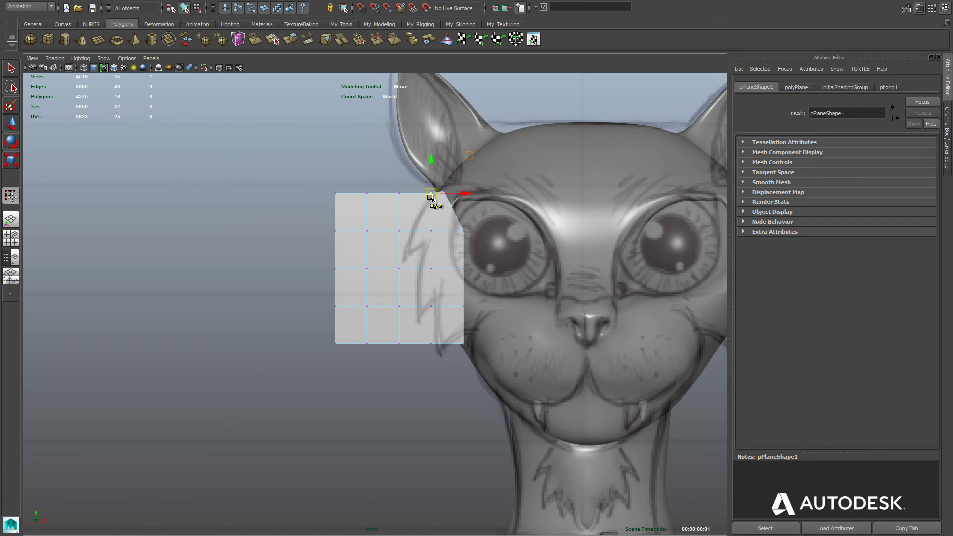
pyautogui.moveTo(431, 198)
pyautogui.mouseDown()
pyautogui.moveTo(424, 213)
pyautogui.moveTo(441, 191)
pyautogui.mouseUp()
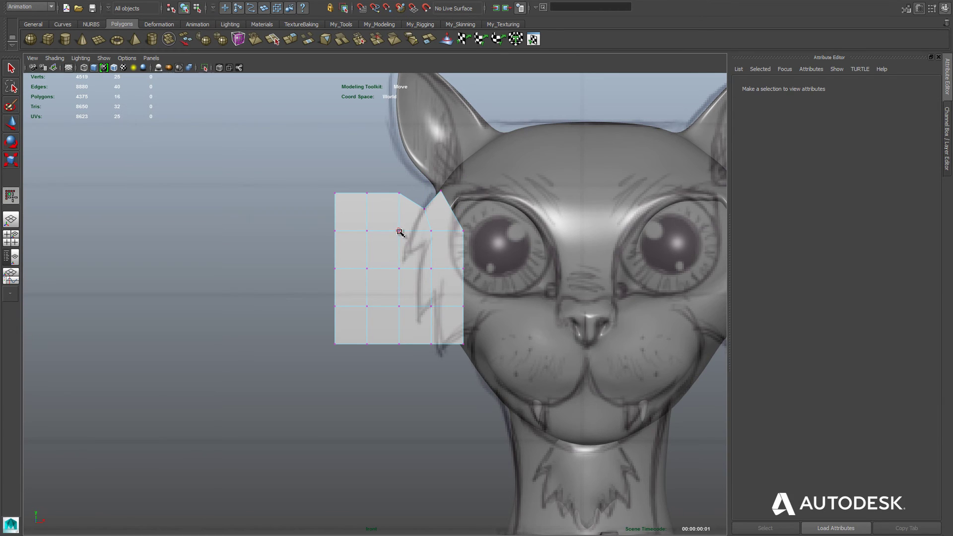
# - Reposition the plane's remaining vertices along the sketched cheek fur to form its pointed tufts
pyautogui.moveTo(400, 231)
pyautogui.mouseDown()
pyautogui.moveTo(400, 242)
pyautogui.moveTo(417, 230)
pyautogui.moveTo(409, 246)
pyautogui.mouseUp()
pyautogui.moveTo(400, 195); pyautogui.dragTo(413, 225)
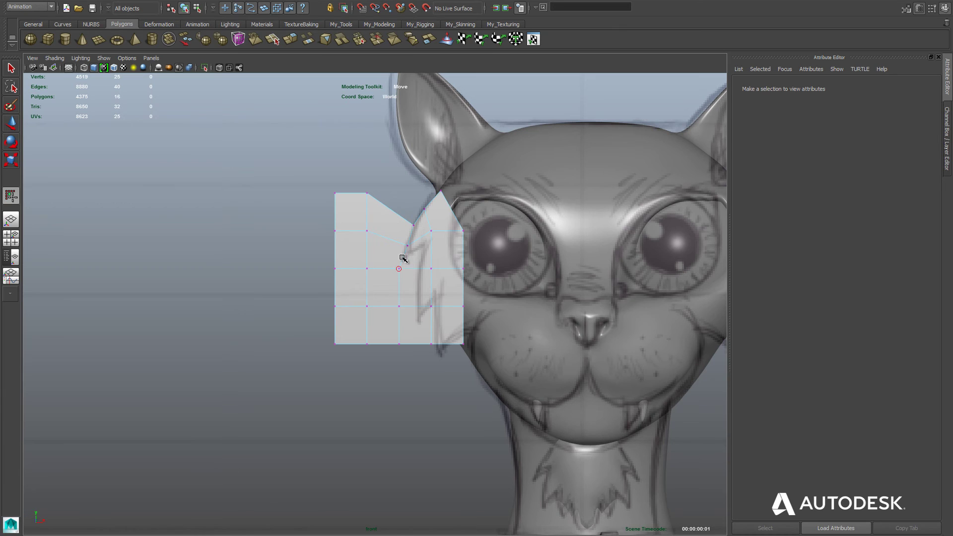
pyautogui.moveTo(407, 246); pyautogui.dragTo(432, 345)
pyautogui.moveTo(462, 306); pyautogui.dragTo(433, 298)
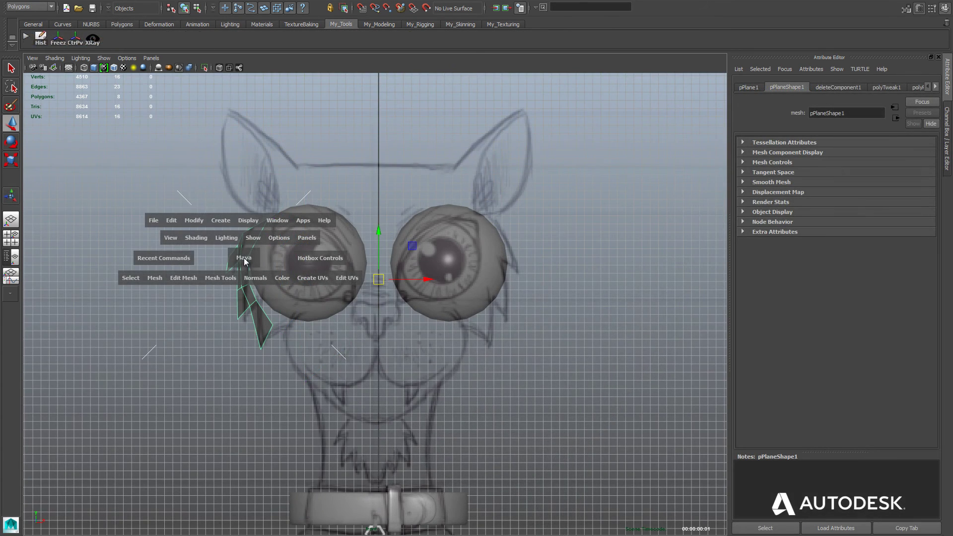
# - Duplicate the cheek fur, mirror the copy with Scale X -1, and show the hidden body again
pyautogui.click(168, 220)
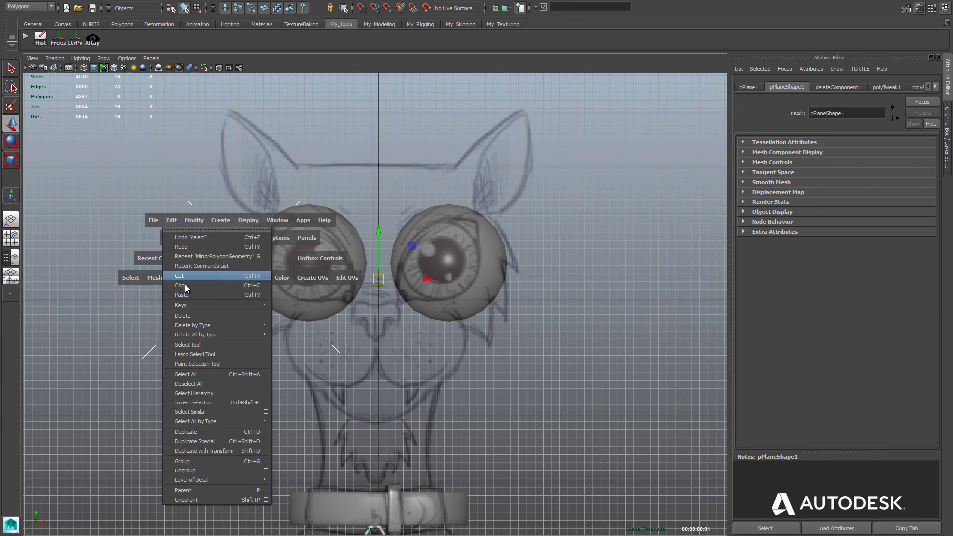
pyautogui.click(211, 431)
pyautogui.click(745, 89)
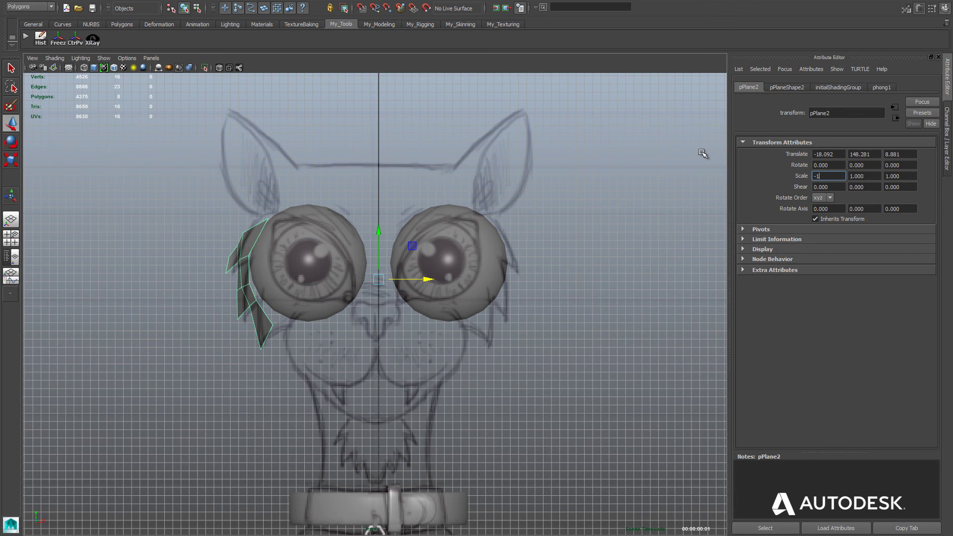
pyautogui.write('-1')
pyautogui.press('Tab')
pyautogui.scroll(2, 292, 335)
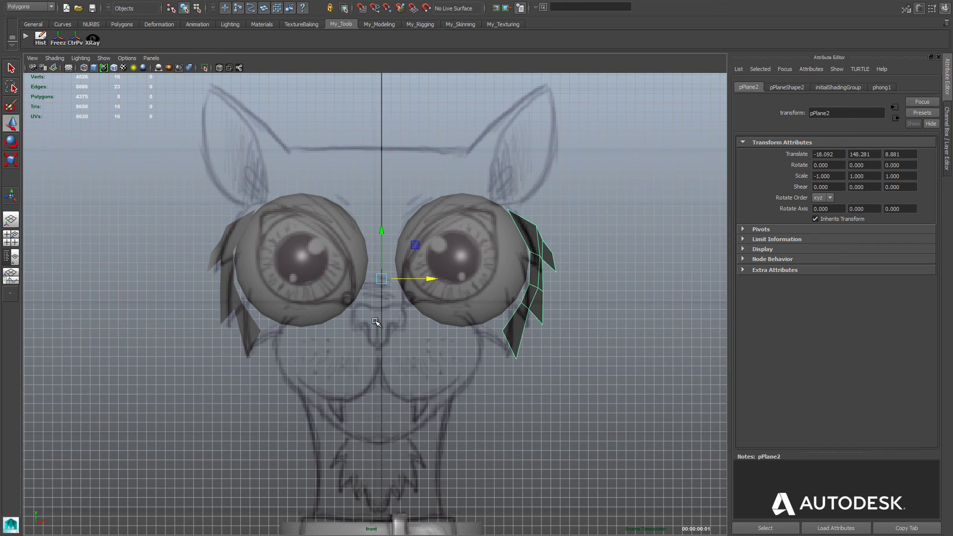
pyautogui.hotkey('ctrl', 'shift', 'h')
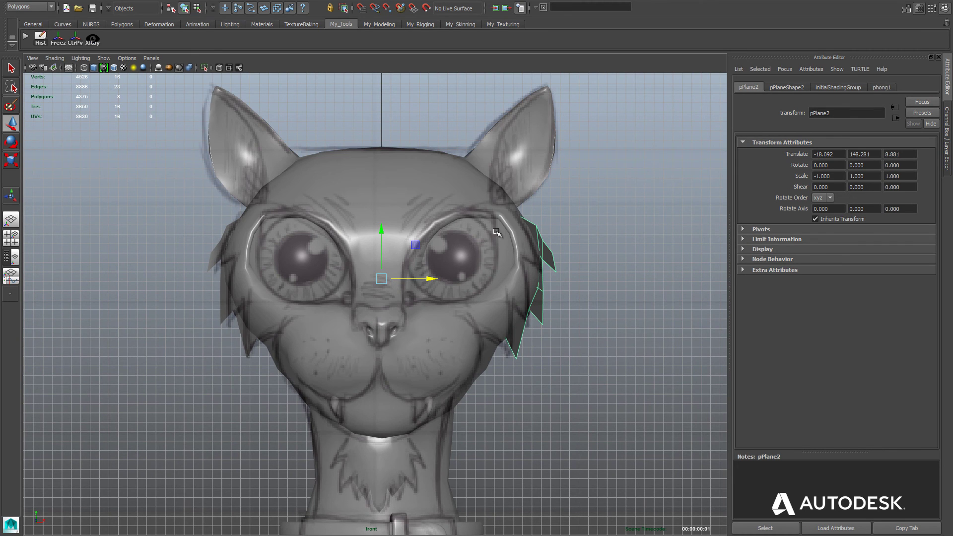
# - Reverse the normals of the mirrored cheek fur in the perspective view
pyautogui.click(445, 176)
pyautogui.press('space')
pyautogui.press('space')
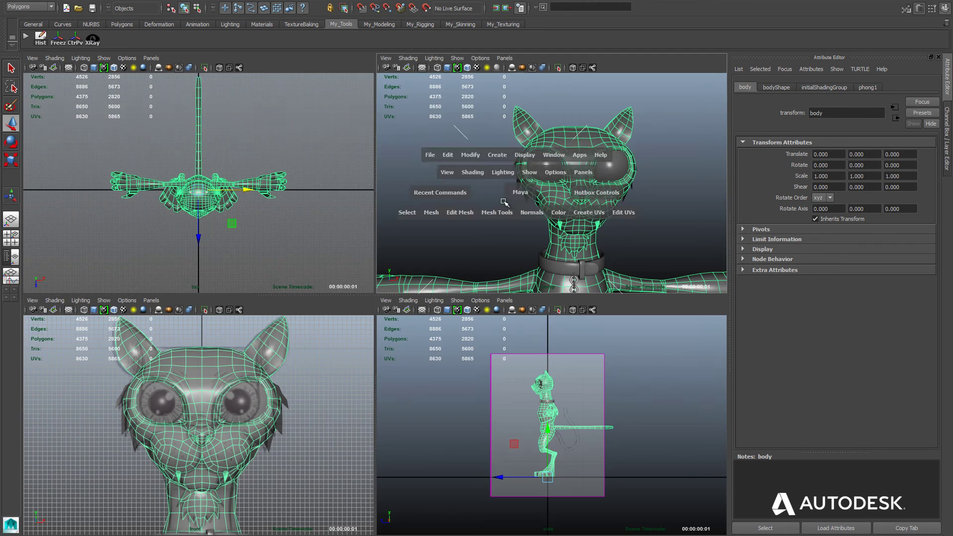
pyautogui.keyDown('alt'); pyautogui.moveTo(524, 217); pyautogui.dragTo(550, 242); pyautogui.keyUp('alt')
pyautogui.keyDown('alt'); pyautogui.moveTo(550, 242); pyautogui.dragTo(467, 238, button='middle'); pyautogui.keyUp('alt')
pyautogui.keyDown('alt'); pyautogui.moveTo(467, 238); pyautogui.dragTo(519, 309, button='right'); pyautogui.keyUp('alt')
pyautogui.keyDown('alt'); pyautogui.moveTo(519, 308); pyautogui.dragTo(511, 312); pyautogui.keyUp('alt')
pyautogui.click(540, 291)
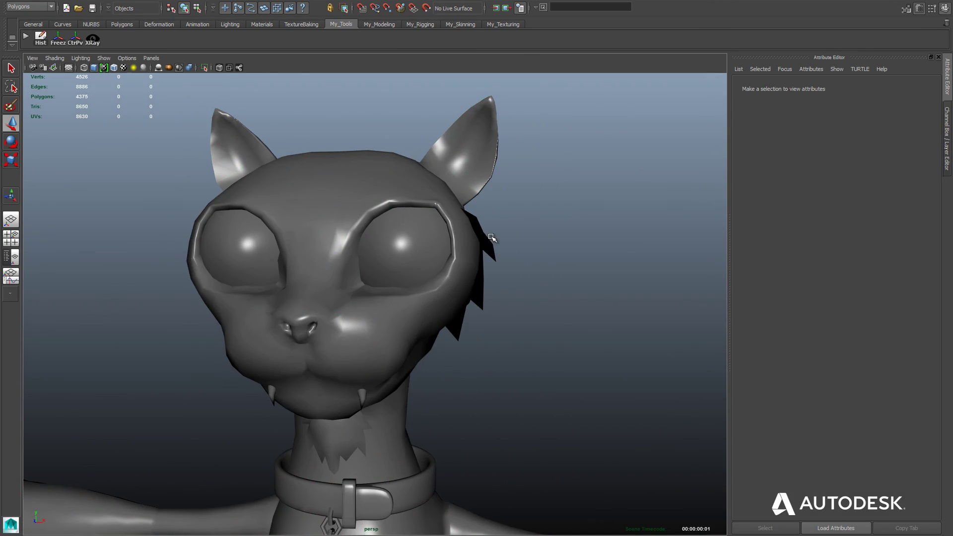
pyautogui.click(486, 245)
pyautogui.press('space')
pyautogui.click(506, 265)
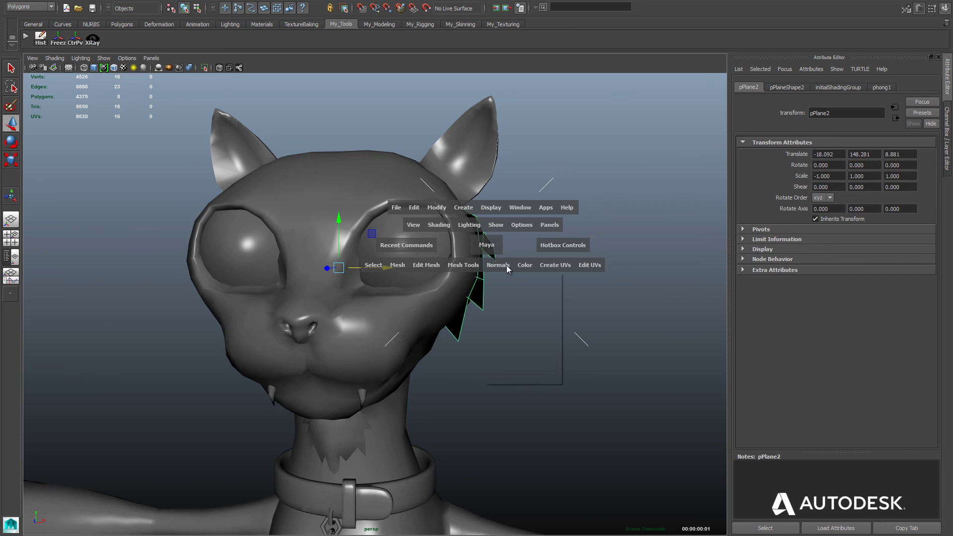
pyautogui.click(505, 340)
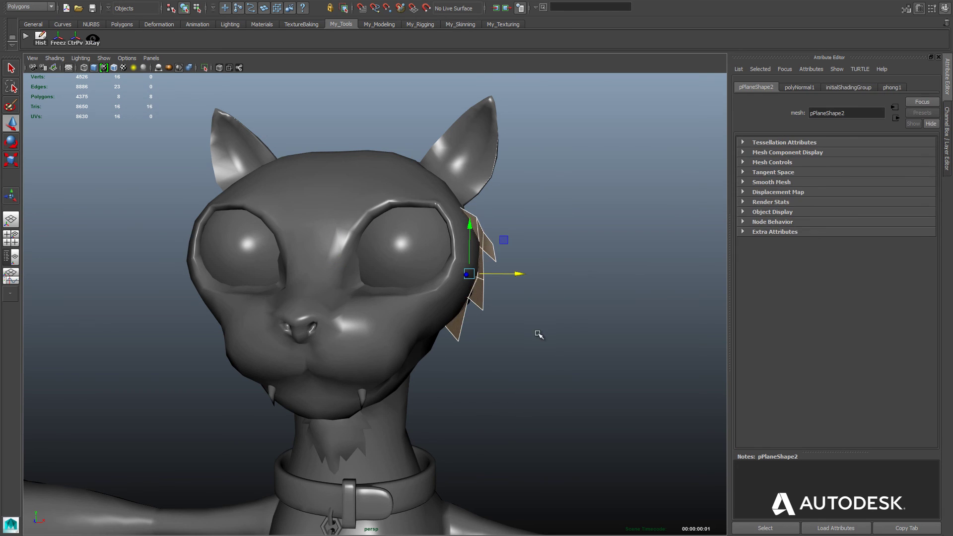
pyautogui.click(534, 344)
# - Combine the body and both cheek fur pieces into a single mesh
pyautogui.keyDown('alt'); pyautogui.moveTo(534, 344); pyautogui.dragTo(115, 319); pyautogui.keyUp('alt')
pyautogui.keyDown('alt'); pyautogui.moveTo(114, 319); pyautogui.dragTo(169, 270, button='middle'); pyautogui.keyUp('alt')
pyautogui.keyDown('alt'); pyautogui.moveTo(168, 270); pyautogui.dragTo(206, 240, button='right'); pyautogui.keyUp('alt')
pyautogui.keyDown('alt'); pyautogui.moveTo(254, 241); pyautogui.dragTo(249, 300, button='middle'); pyautogui.keyUp('alt')
pyautogui.keyDown('alt'); pyautogui.moveTo(249, 300); pyautogui.dragTo(293, 293, button='right'); pyautogui.keyUp('alt')
pyautogui.click(357, 200)
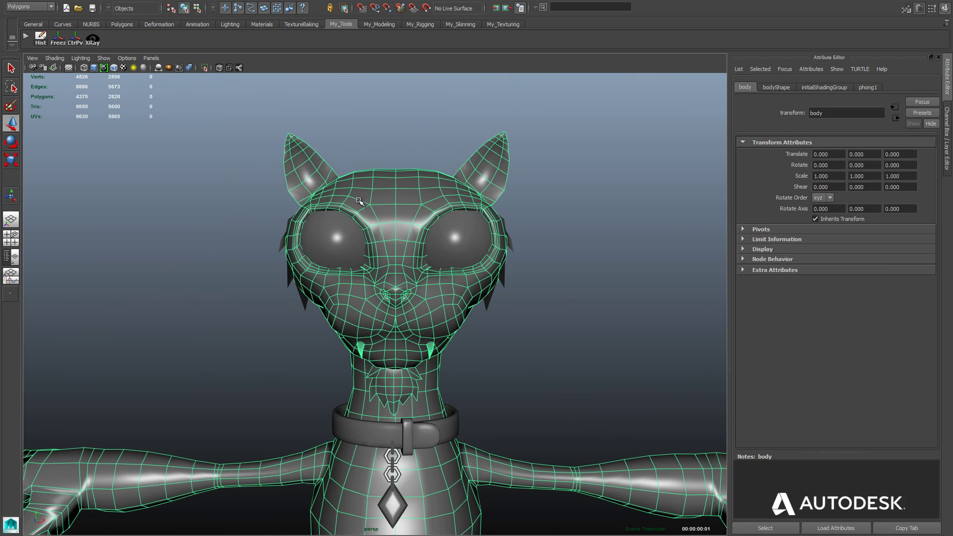
pyautogui.click(304, 302)
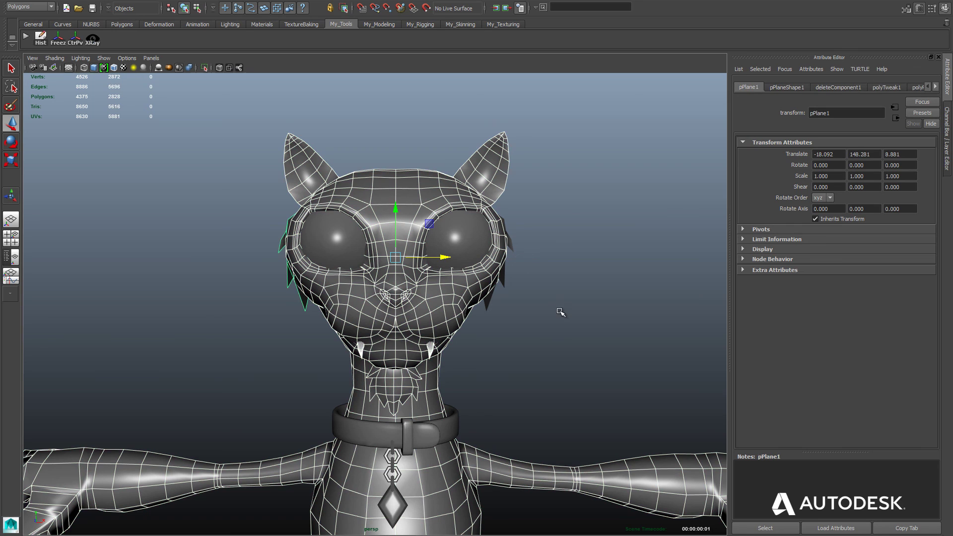
pyautogui.hotkey('ctrl', 'shift', 'd')
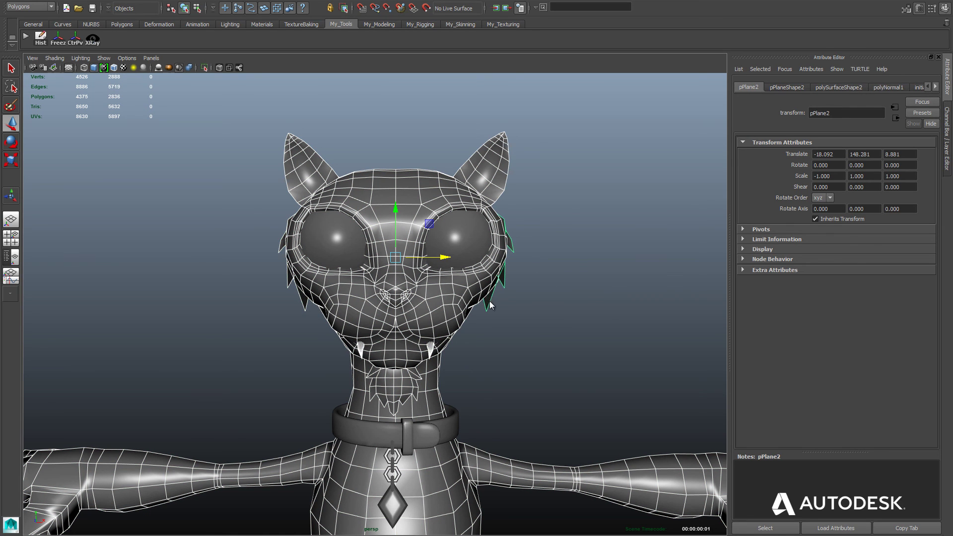
pyautogui.press('space')
pyautogui.click(405, 321)
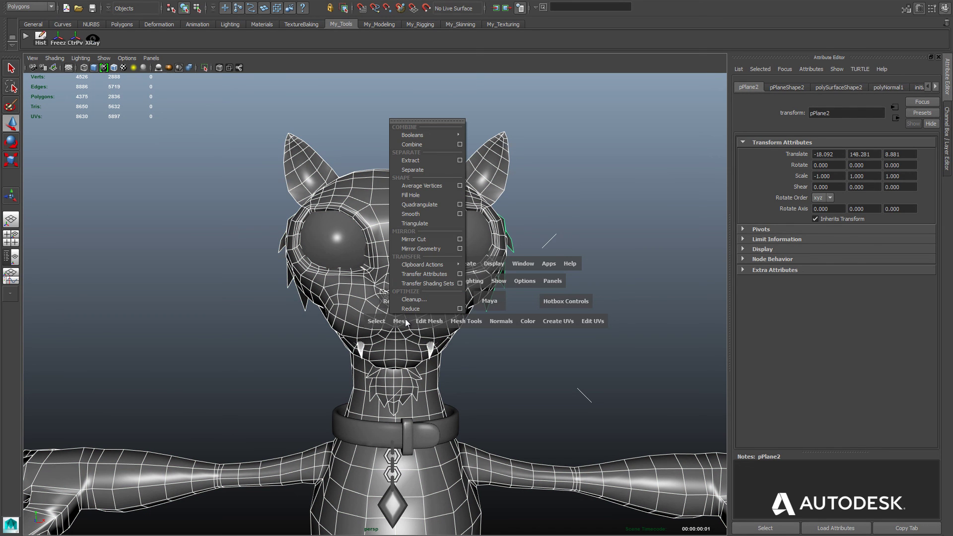
pyautogui.click(403, 144)
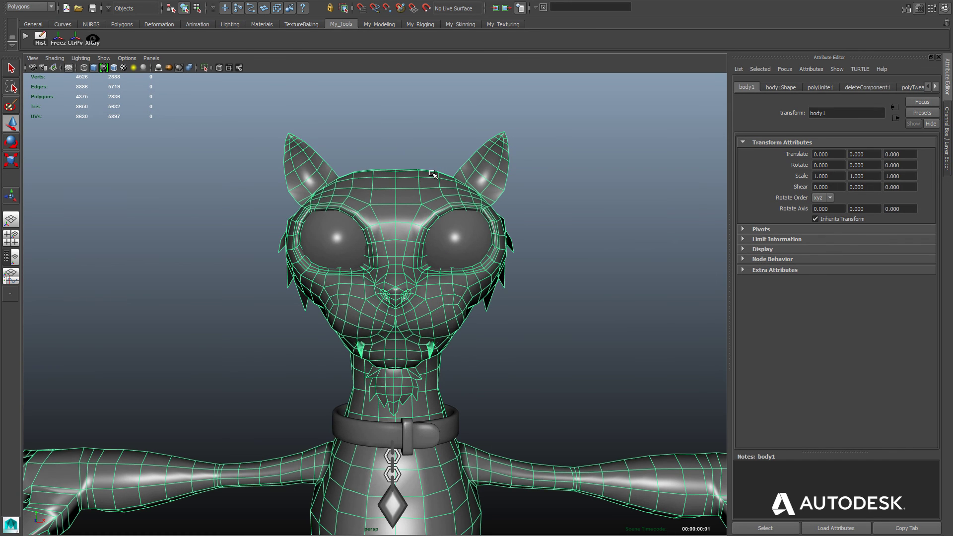
pyautogui.click(515, 309)
# - Inspect the whole combined character from the front and at an angle, and select the body mesh
pyautogui.keyDown('alt'); pyautogui.moveTo(418, 264); pyautogui.dragTo(293, 327, button='right'); pyautogui.keyUp('alt')
pyautogui.keyDown('alt'); pyautogui.moveTo(292, 328); pyautogui.dragTo(290, 282, button='middle'); pyautogui.keyUp('alt')
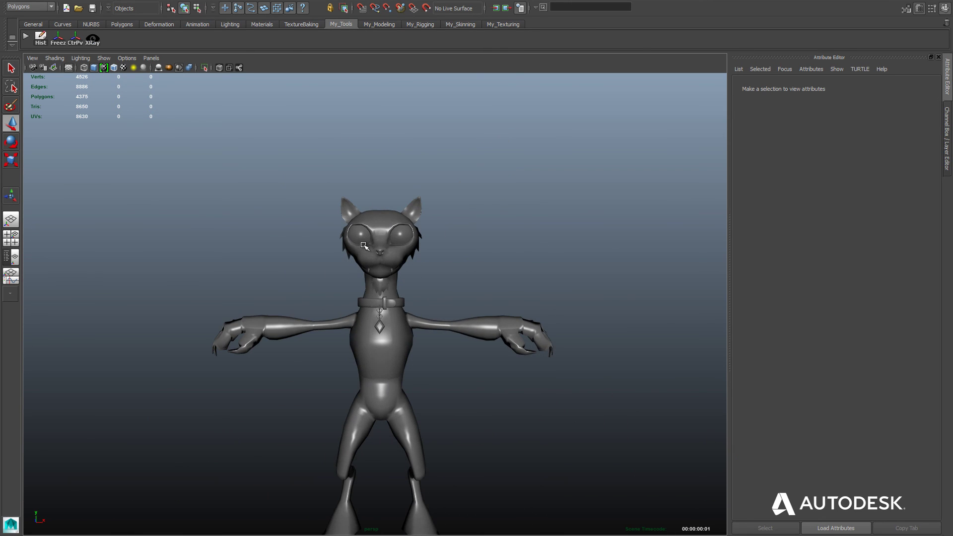
pyautogui.click(364, 245)
pyautogui.keyDown('alt'); pyautogui.moveTo(298, 177); pyautogui.dragTo(276, 242); pyautogui.keyUp('alt')
pyautogui.click(278, 234)
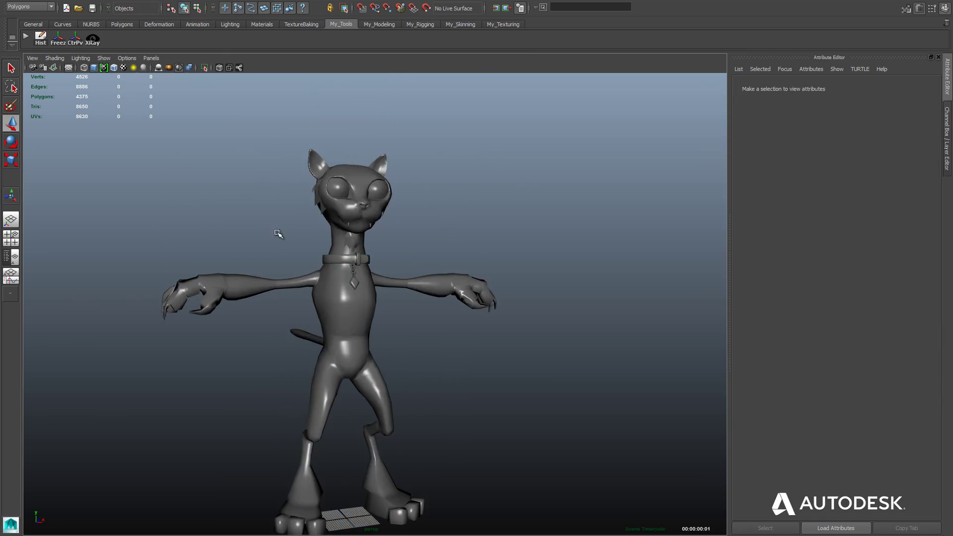
pyautogui.click(368, 220)
pyautogui.keyDown('alt'); pyautogui.moveTo(263, 209); pyautogui.dragTo(268, 171); pyautogui.keyUp('alt')
pyautogui.keyDown('alt'); pyautogui.moveTo(268, 170); pyautogui.dragTo(308, 166, button='right'); pyautogui.keyUp('alt')
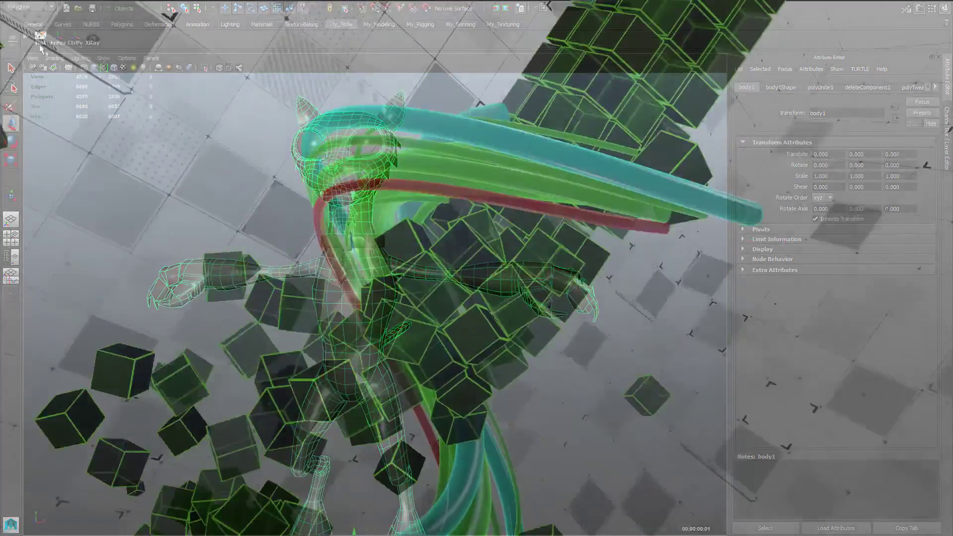